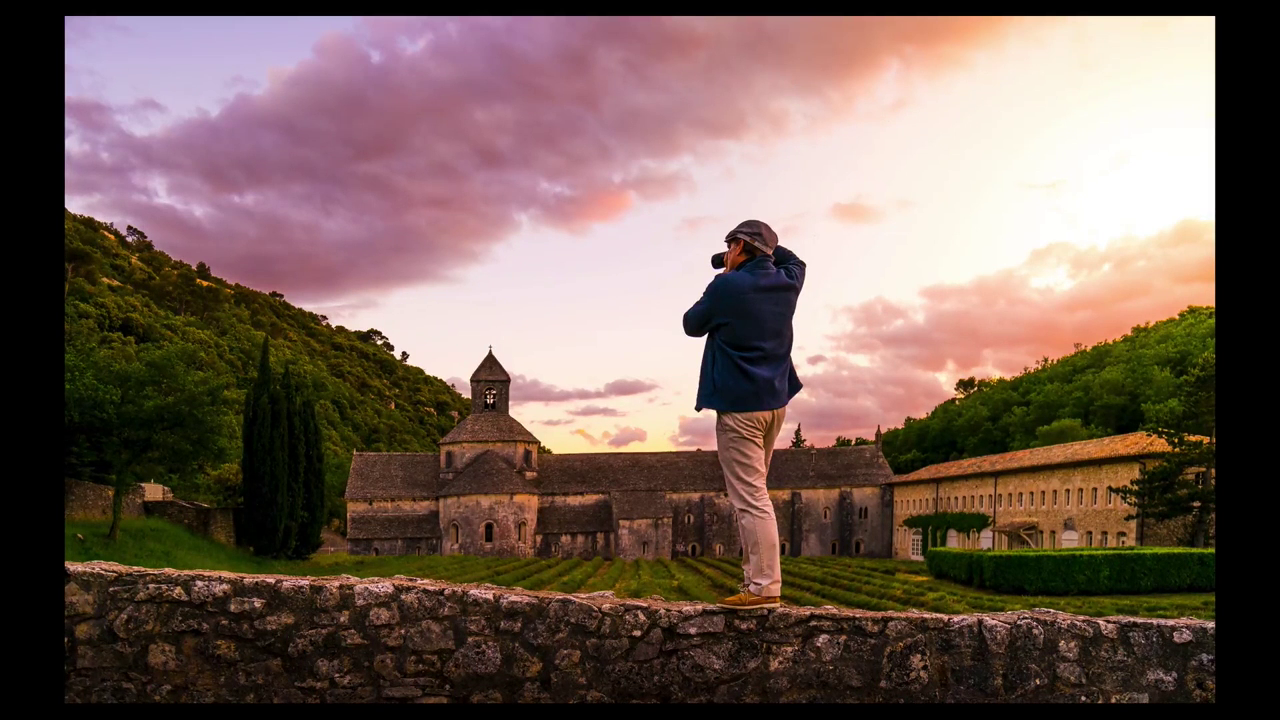
Leave the full-screen view of the finished abbey photo, scroll the filmstrip, and switch toward Safari
{"action": "key", "text": "f"}
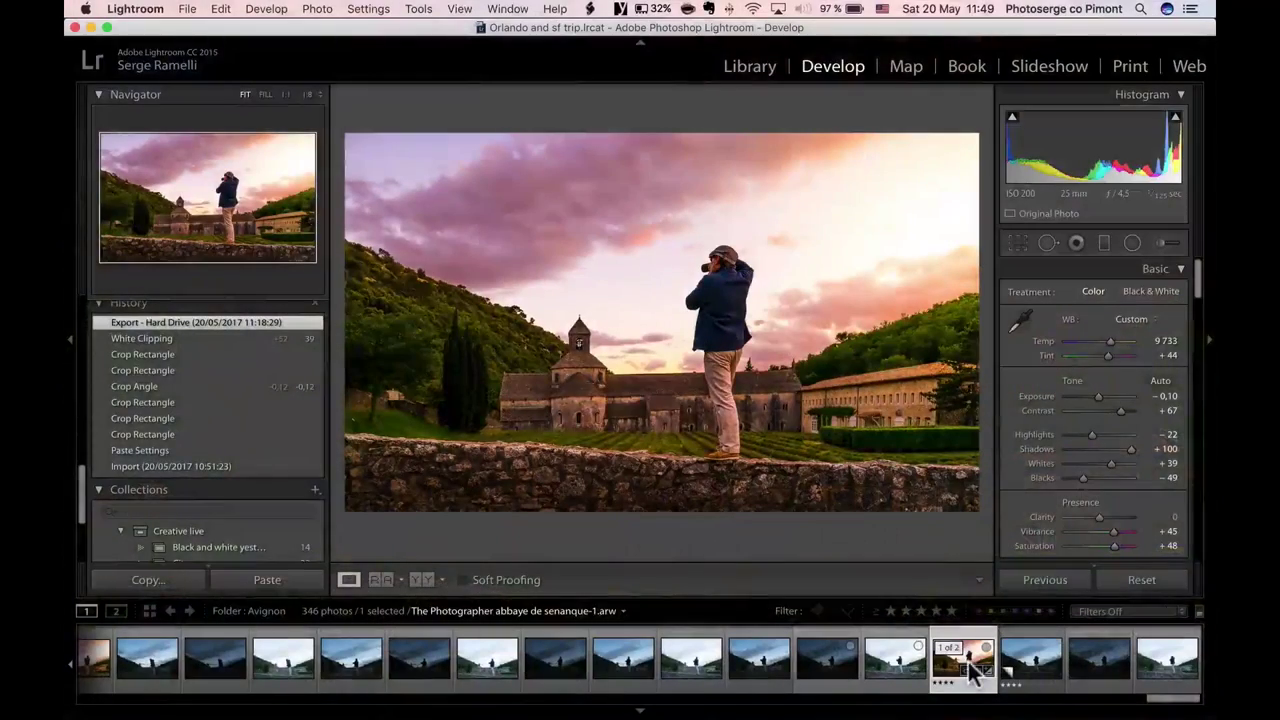
{"action": "left_click_drag", "start_coordinate": [1178, 708], "coordinate": [1067, 703]}
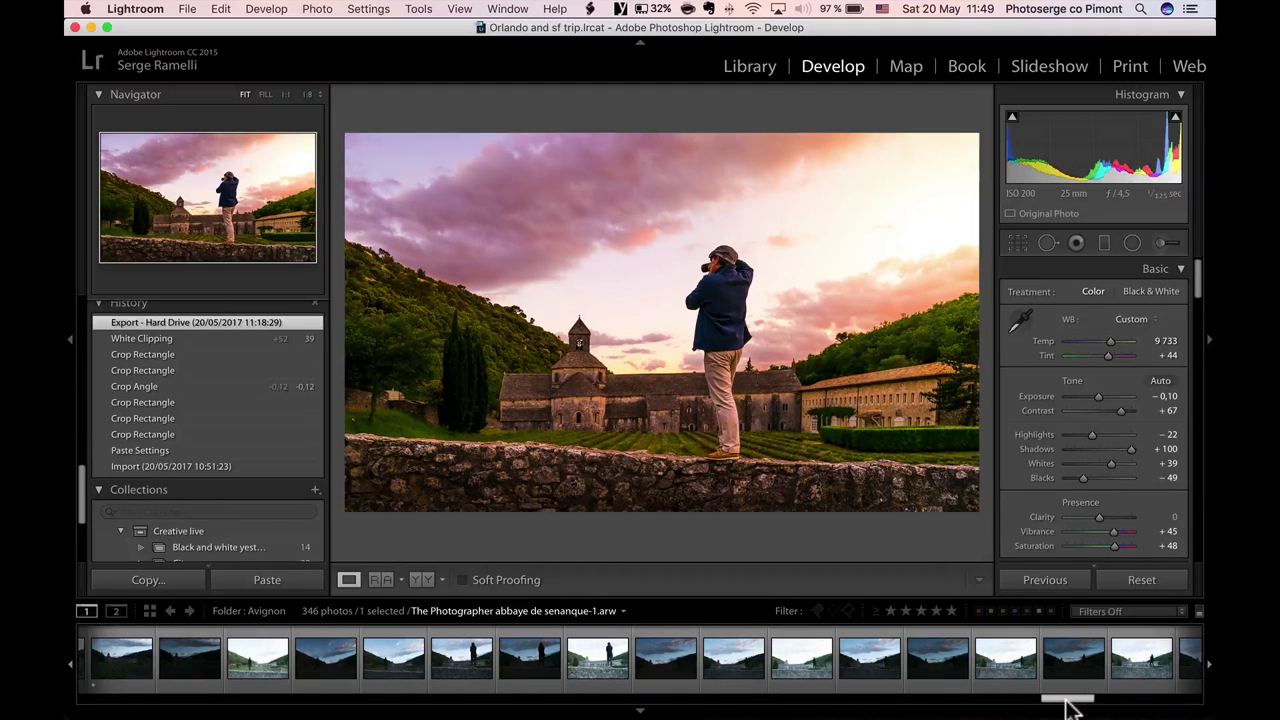
{"action": "key", "text": "super+Tab"}
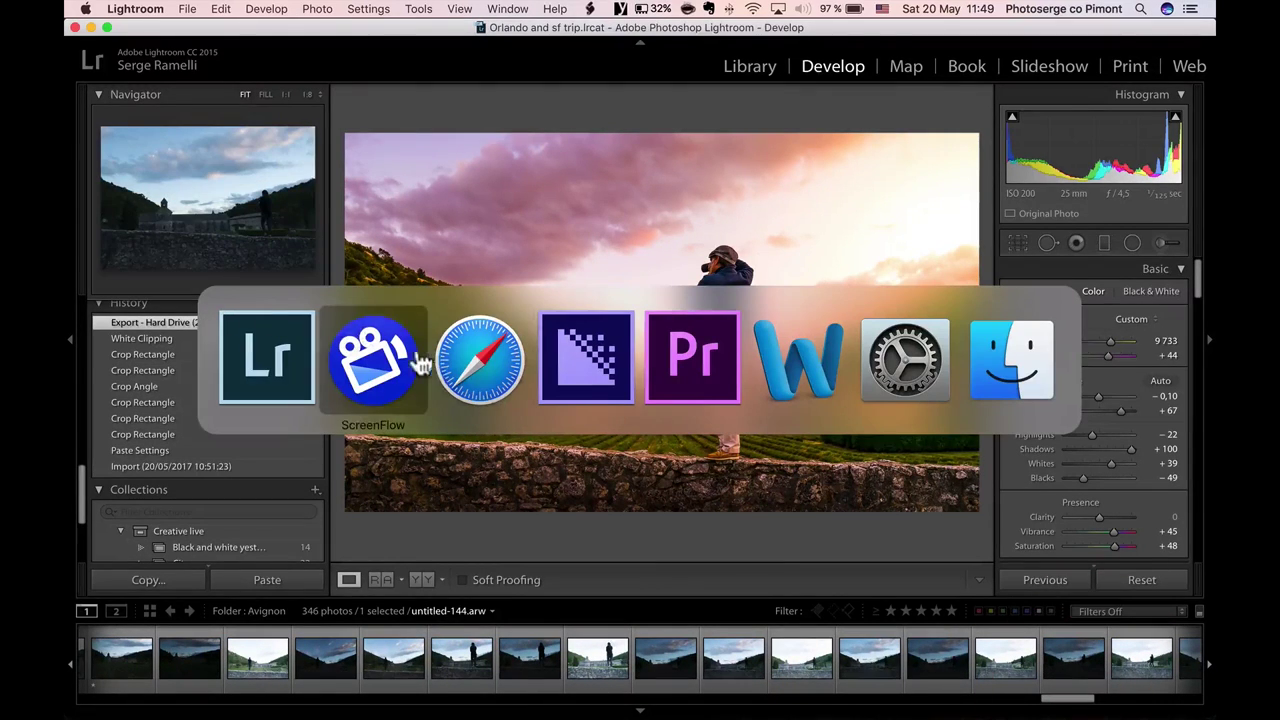
Review photoserge.com's Creative Cloud offers ($42.49 and $7.99 plans) in Safari, then return to Lightroom
{"action": "left_click", "coordinate": [490, 375]}
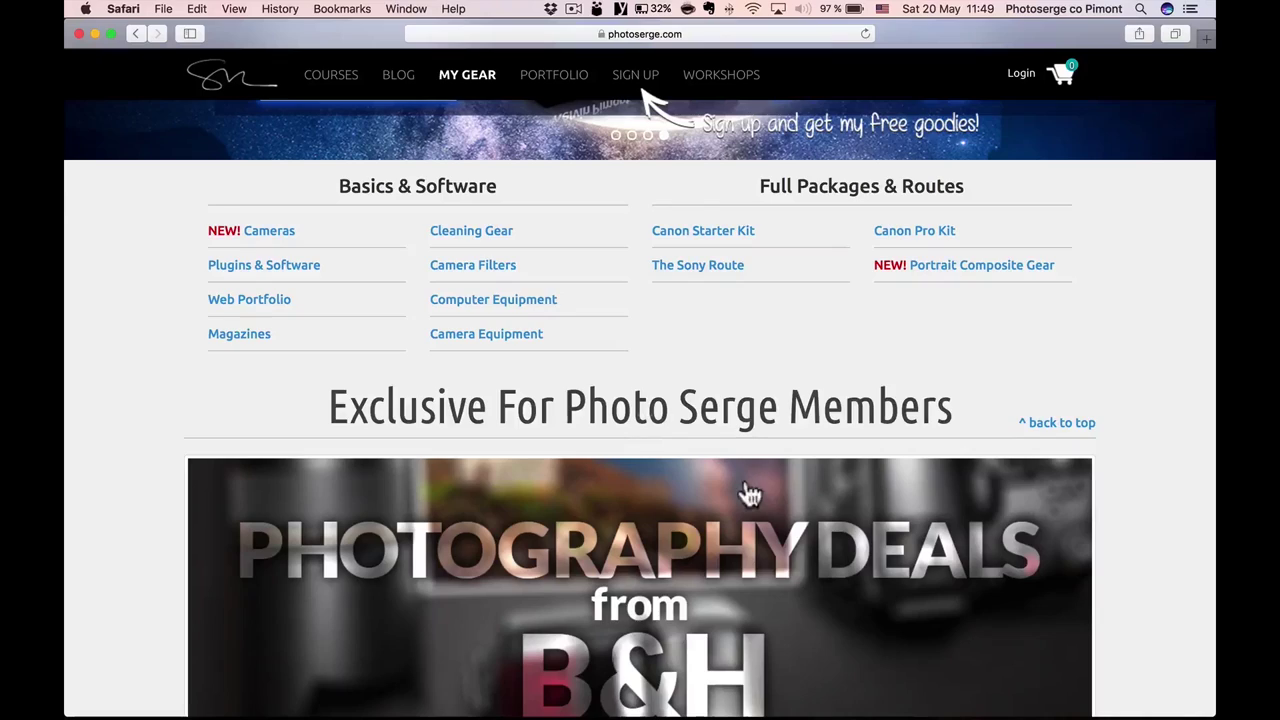
{"action": "scroll", "coordinate": [770, 490], "scroll_direction": "up", "scroll_amount": 5}
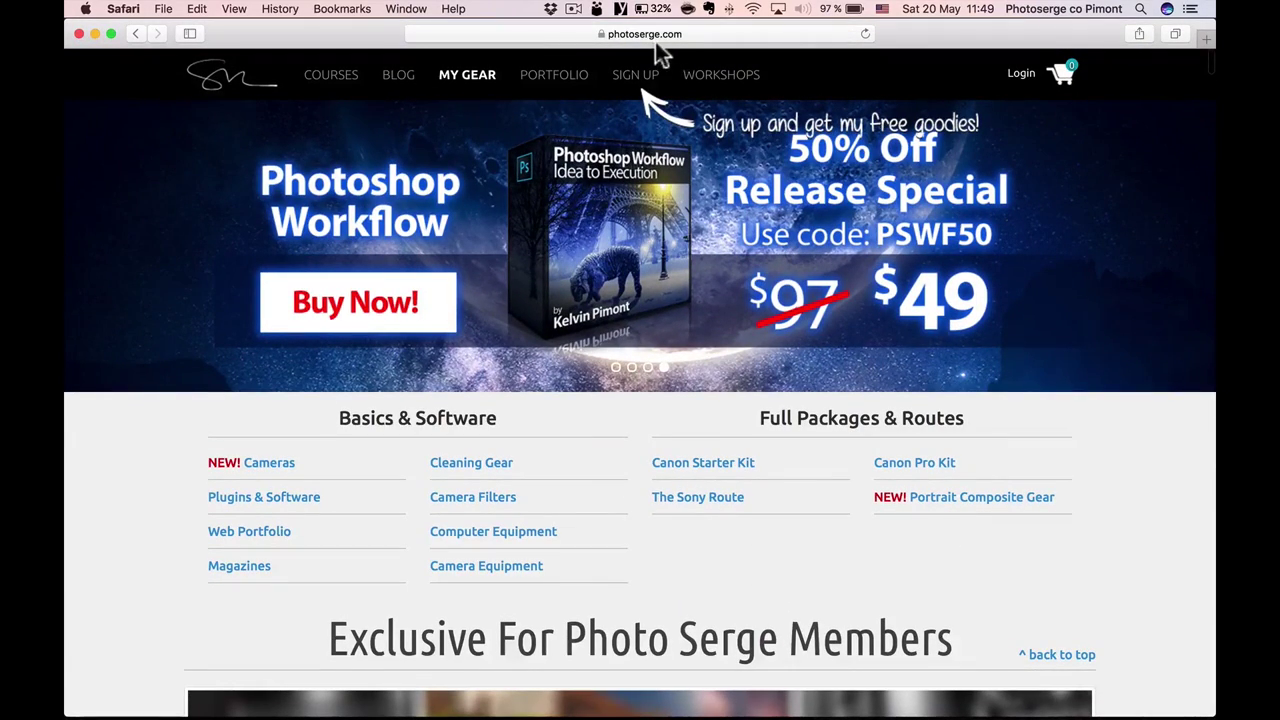
{"action": "scroll", "coordinate": [530, 60], "scroll_direction": "down", "scroll_amount": 15}
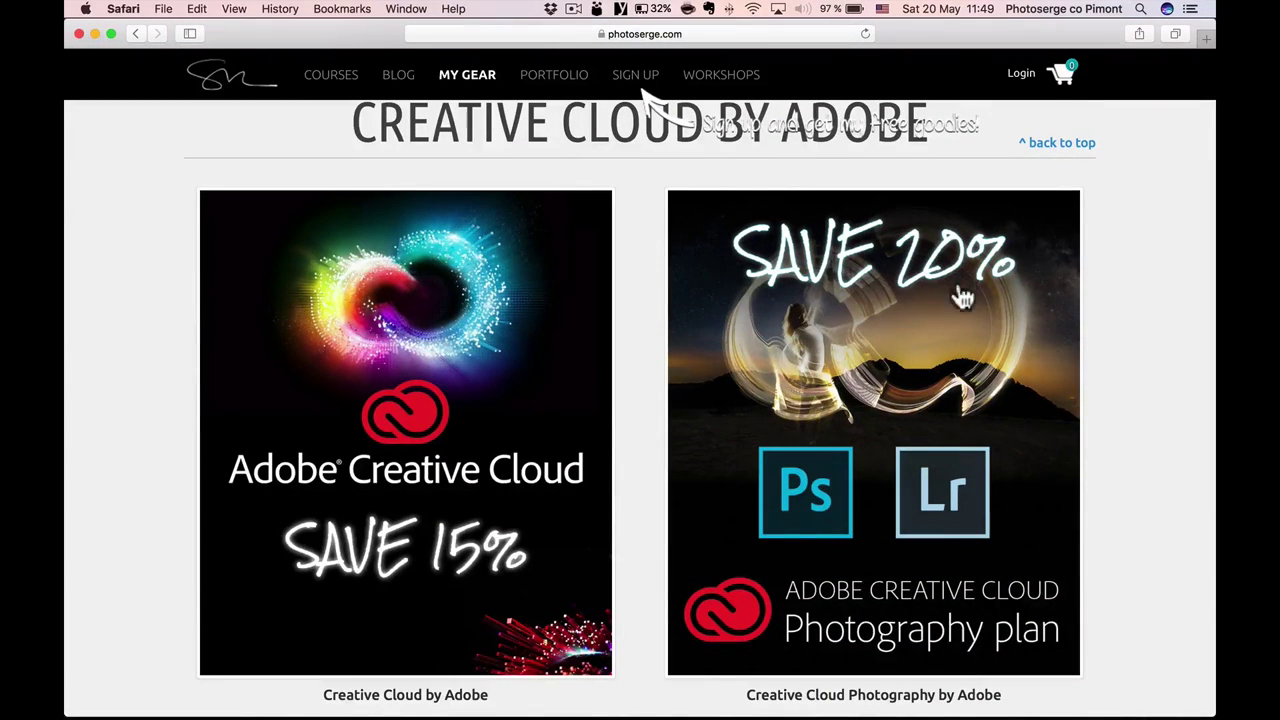
{"action": "scroll", "coordinate": [822, 512], "scroll_direction": "down", "scroll_amount": 5}
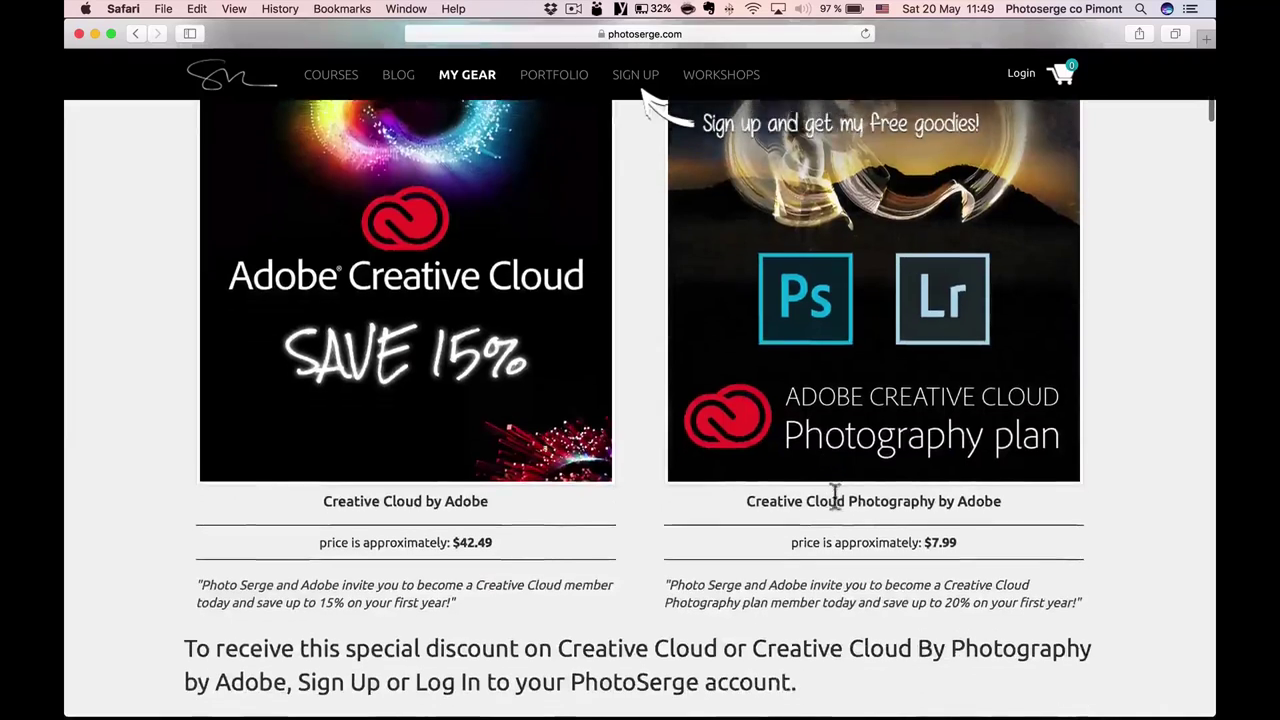
{"action": "scroll", "coordinate": [986, 518], "scroll_direction": "up", "scroll_amount": 2}
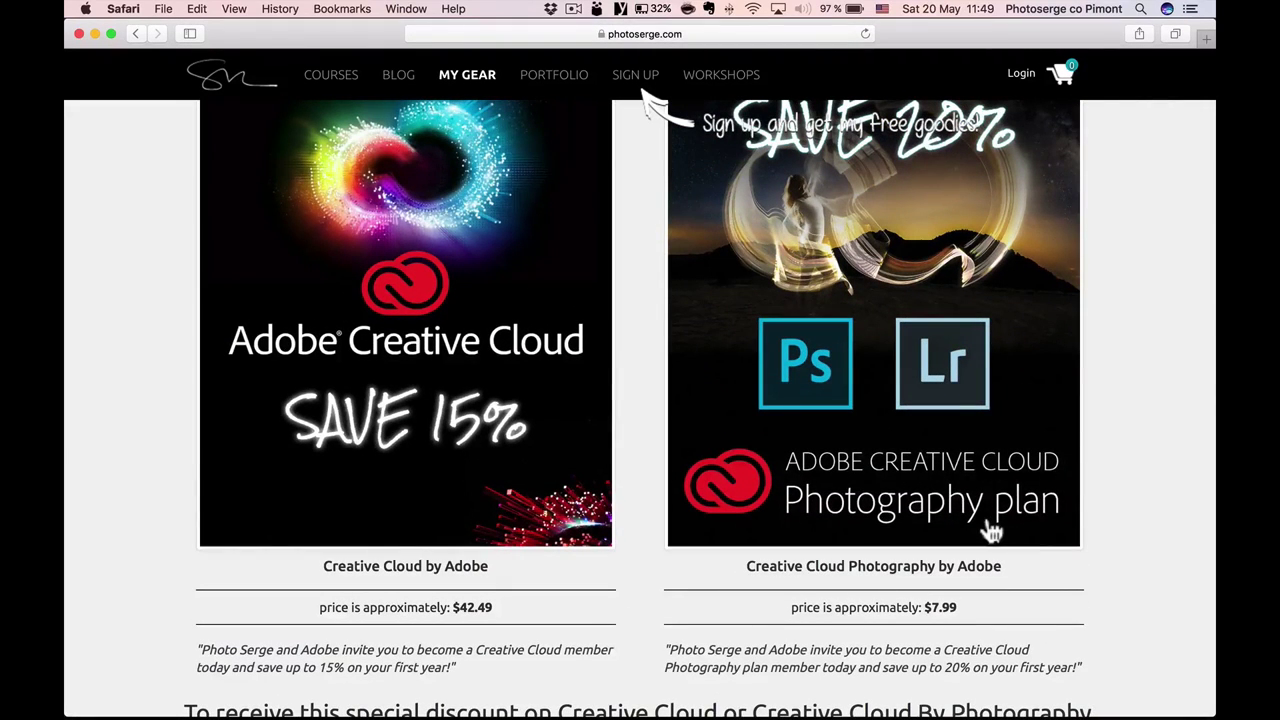
{"action": "scroll", "coordinate": [991, 533], "scroll_direction": "up", "scroll_amount": 2}
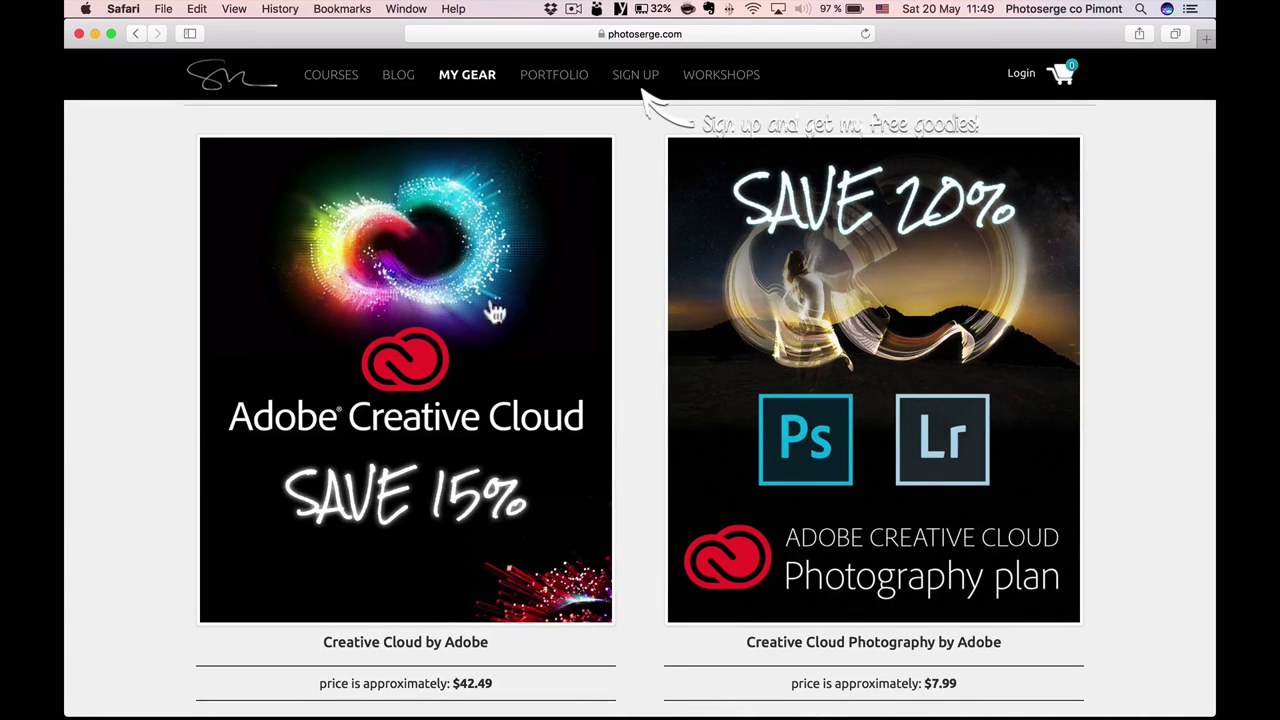
{"action": "key", "text": "super+Tab"}
{"action": "left_click", "coordinate": [374, 384]}
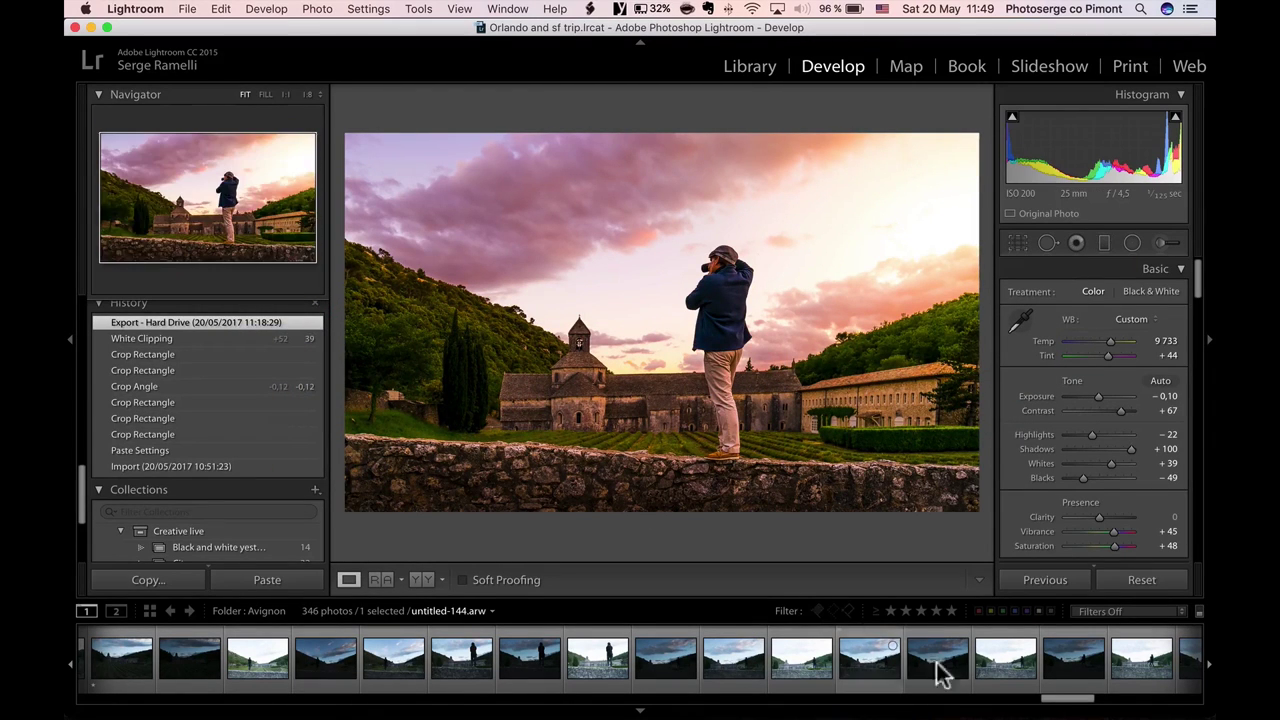
Preview abbey shots untitled-127, 128, 130, 132 and 134, settling on the dark untitled-133
{"action": "left_click_drag", "start_coordinate": [1063, 697], "coordinate": [1018, 703]}
{"action": "left_click", "coordinate": [619, 659]}
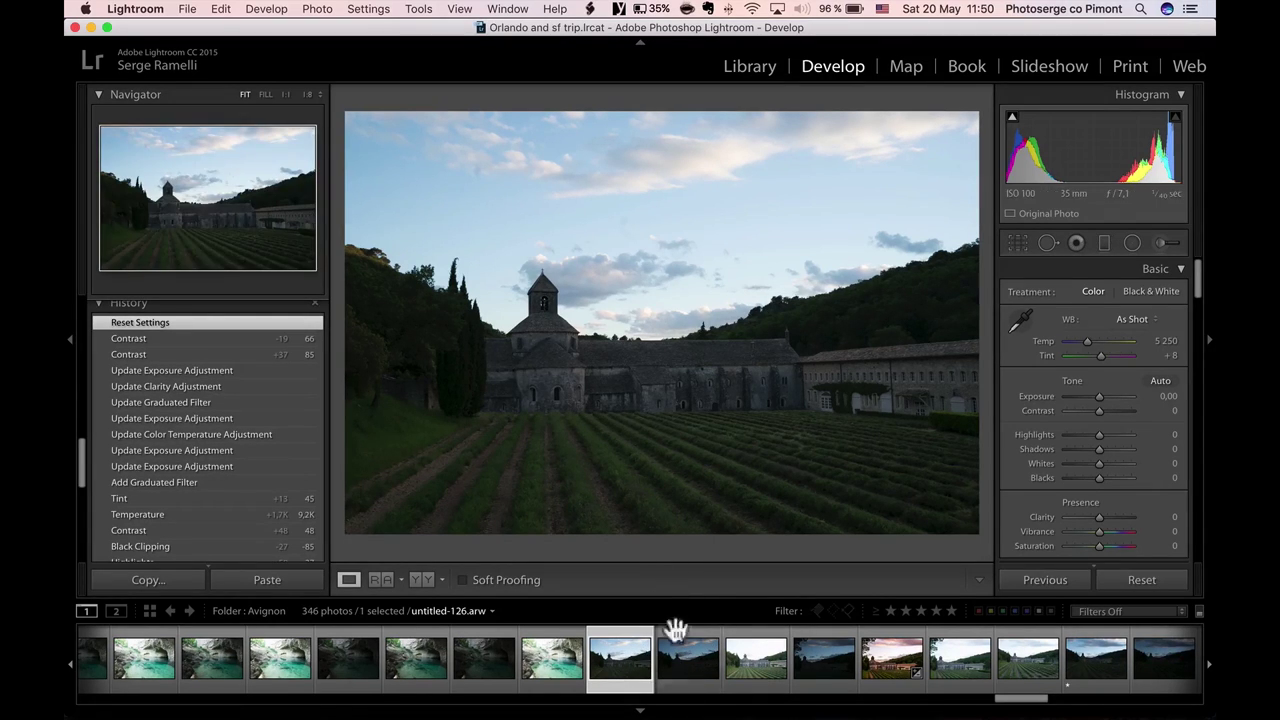
{"action": "left_click", "coordinate": [688, 662]}
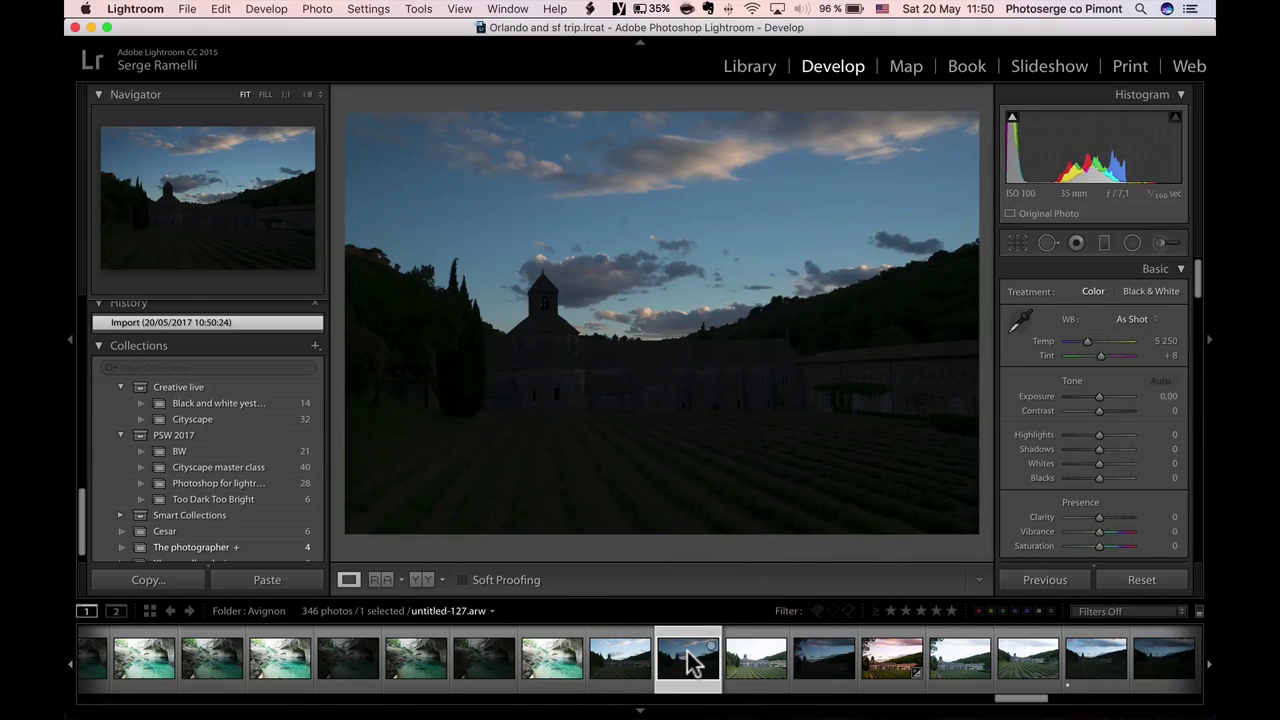
{"action": "left_click", "coordinate": [755, 660]}
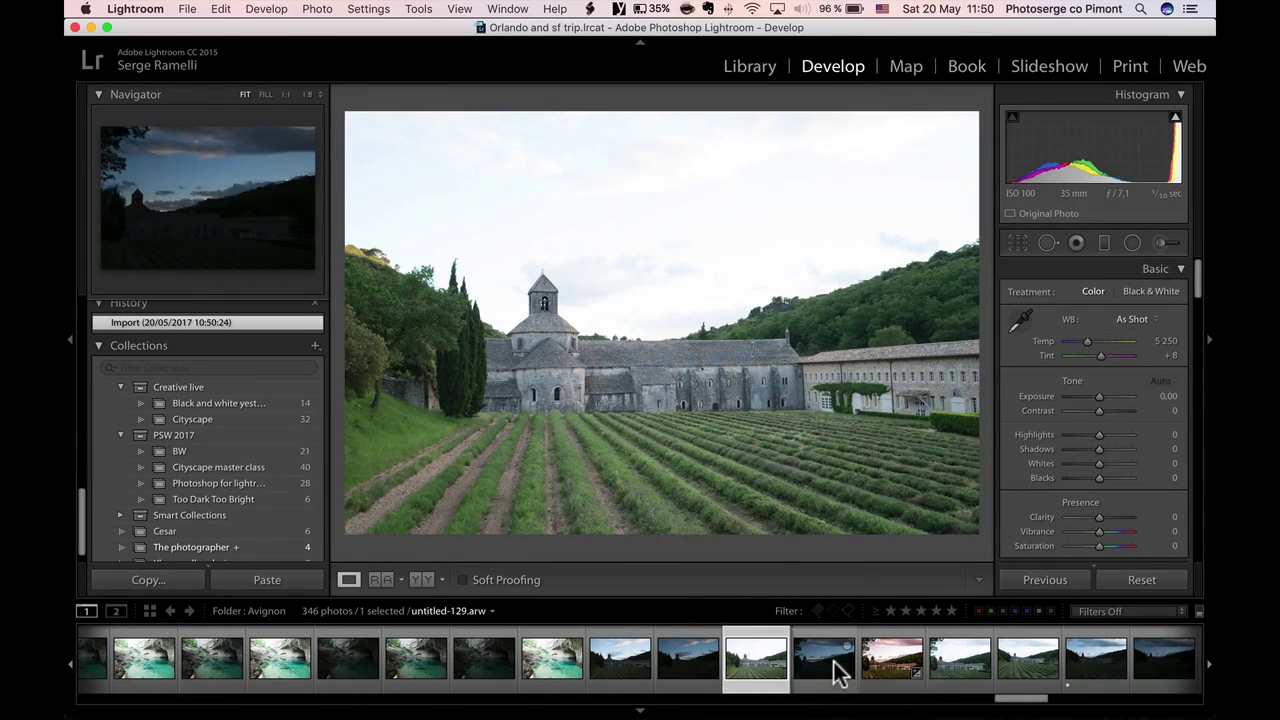
{"action": "left_click", "coordinate": [893, 670]}
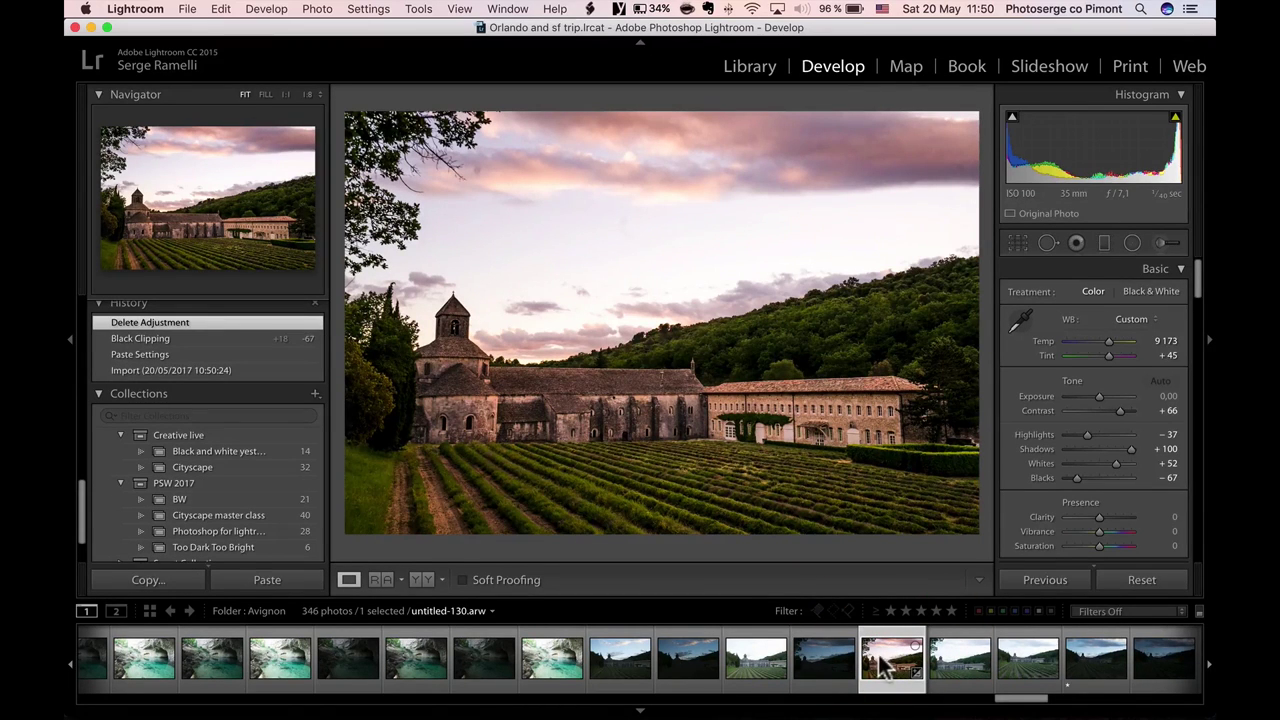
{"action": "scroll", "coordinate": [886, 663], "scroll_direction": "right", "scroll_amount": 5}
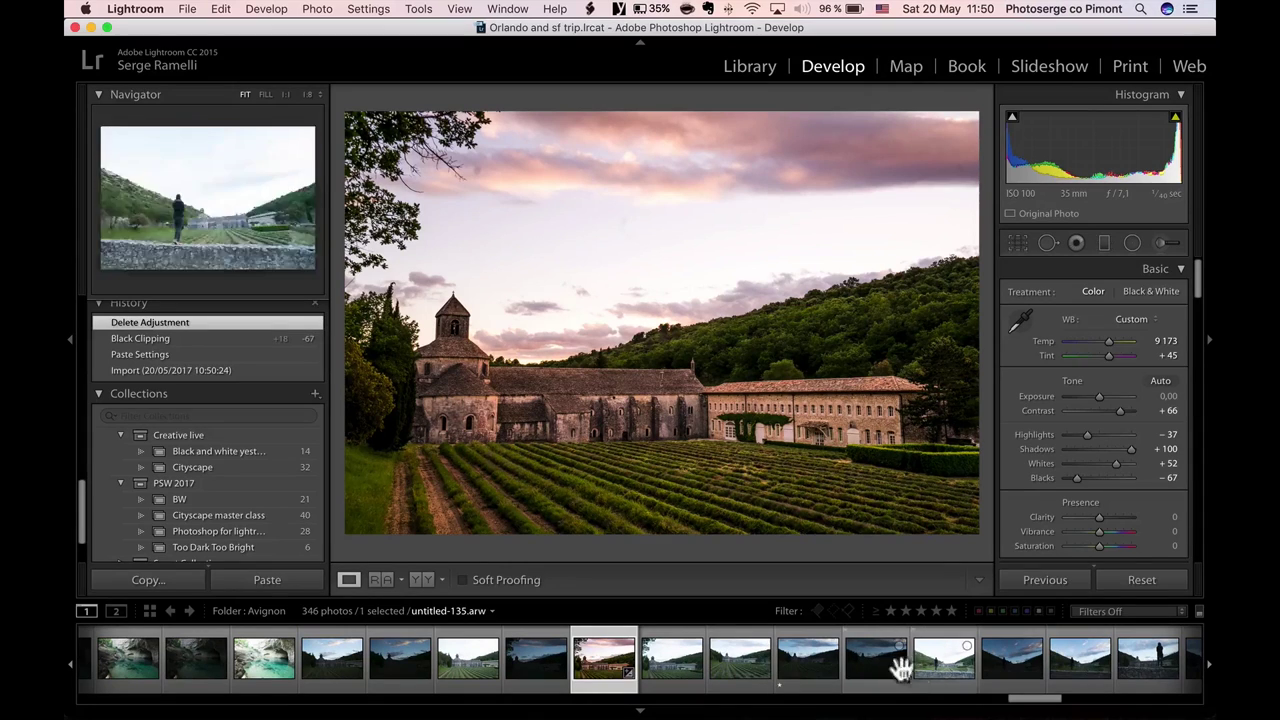
{"action": "left_click", "coordinate": [815, 664]}
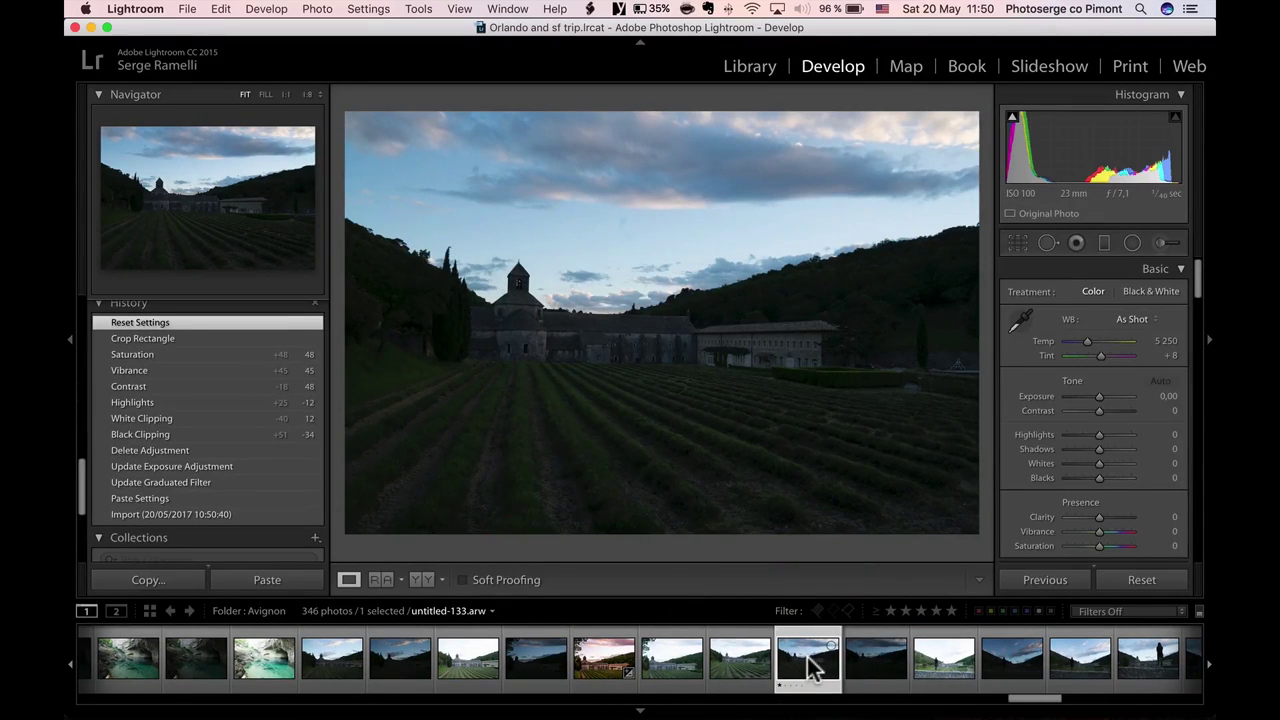
{"action": "left_click", "coordinate": [866, 664]}
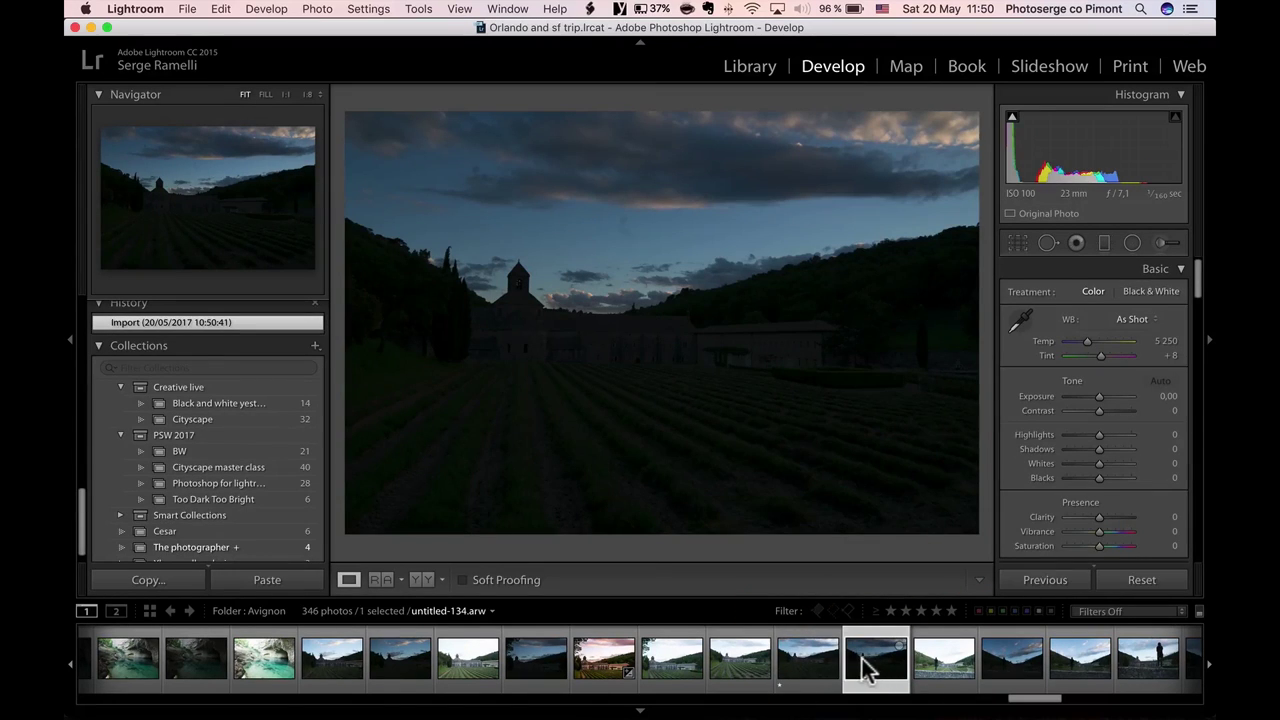
{"action": "left_click", "coordinate": [755, 665]}
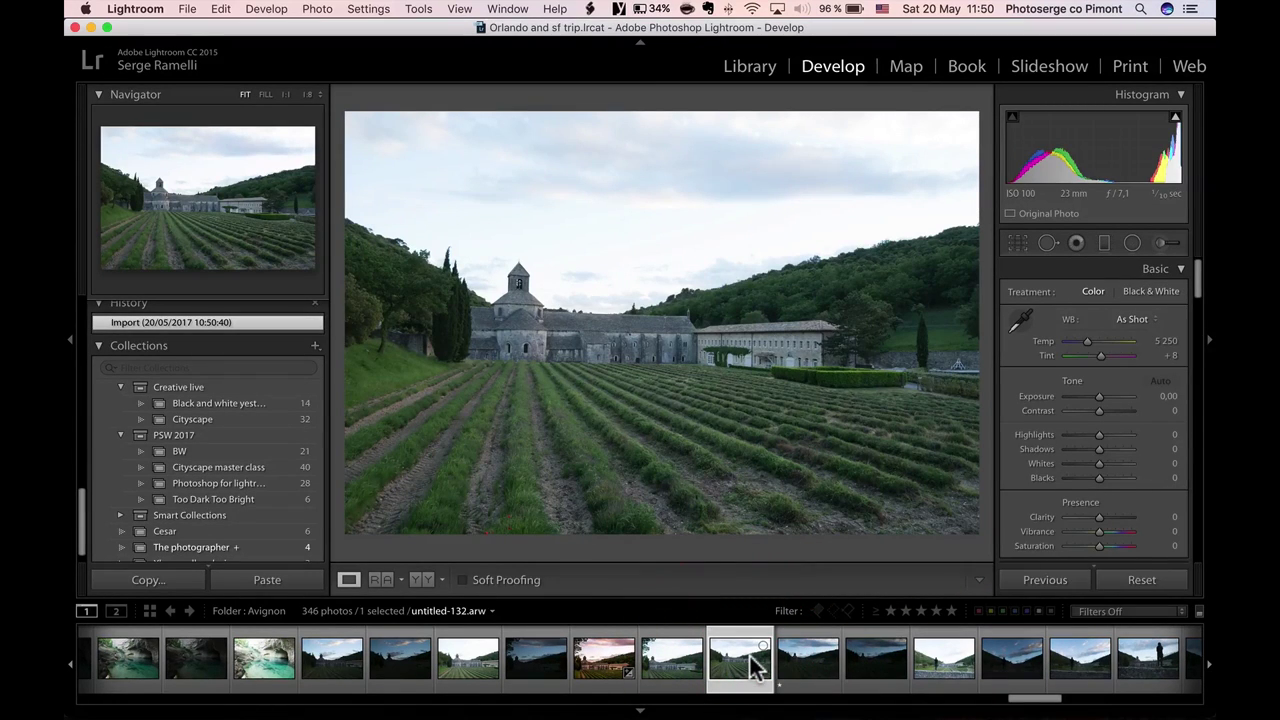
{"action": "left_click", "coordinate": [812, 667]}
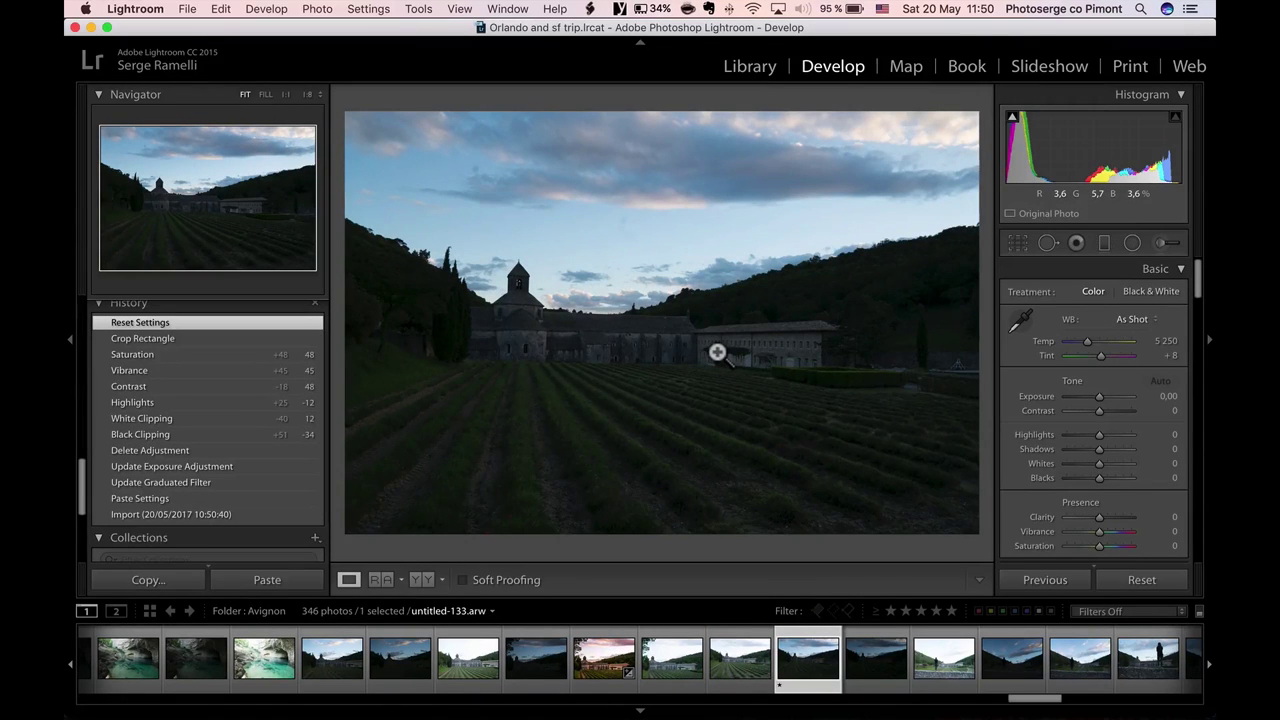
Lift Shadows to +100 and set Highlights to +2, with the left panels hidden
{"action": "left_click_drag", "start_coordinate": [1107, 451], "coordinate": [1145, 452]}
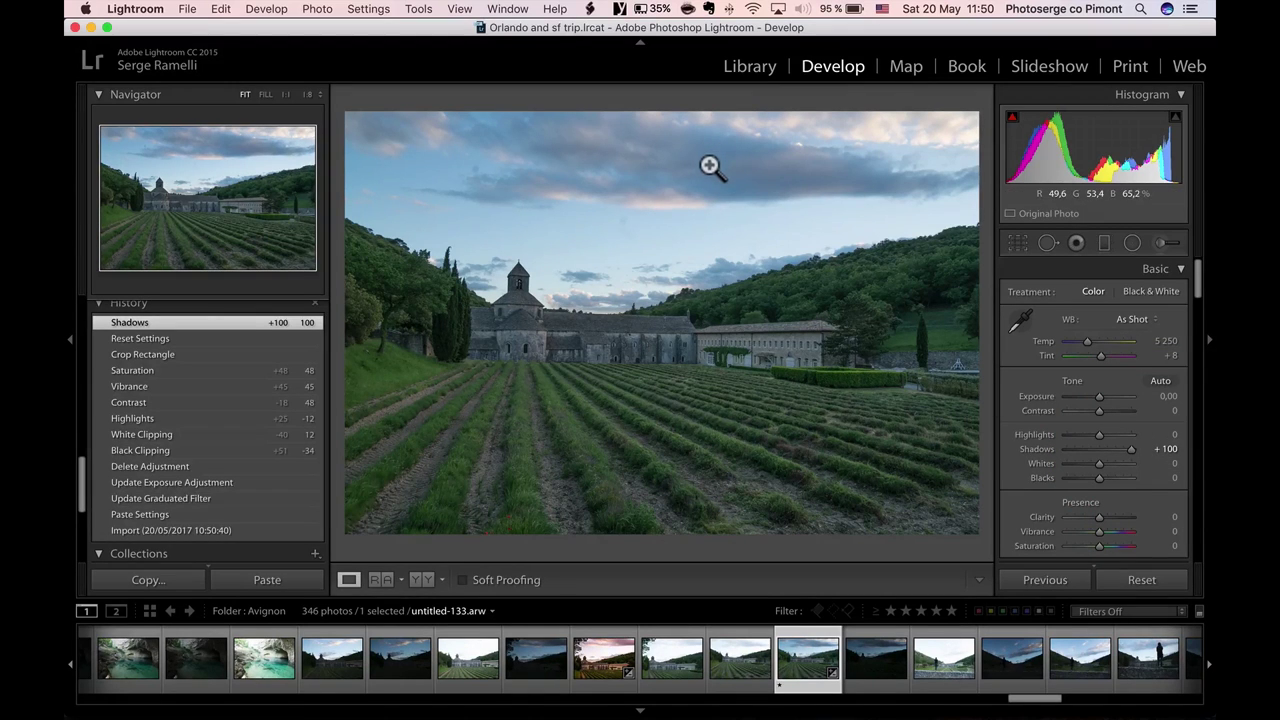
{"action": "left_click", "coordinate": [69, 339]}
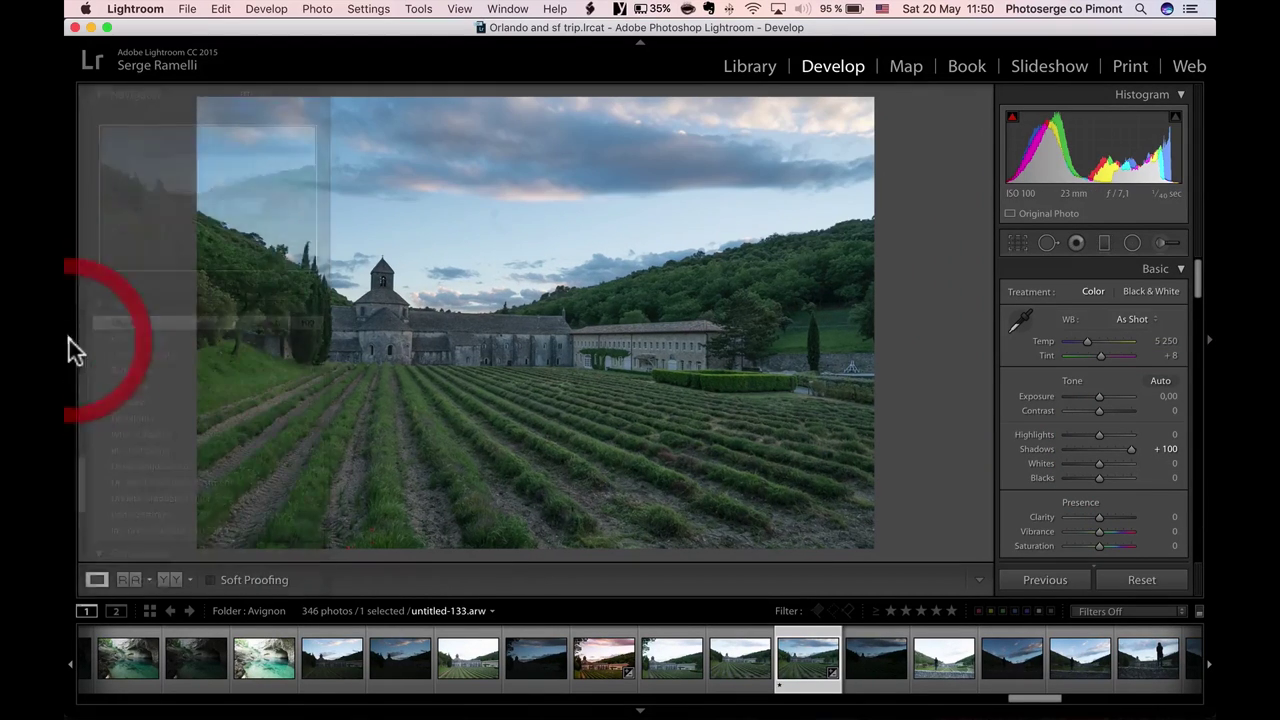
{"action": "left_click_drag", "start_coordinate": [1099, 434], "coordinate": [1064, 437]}
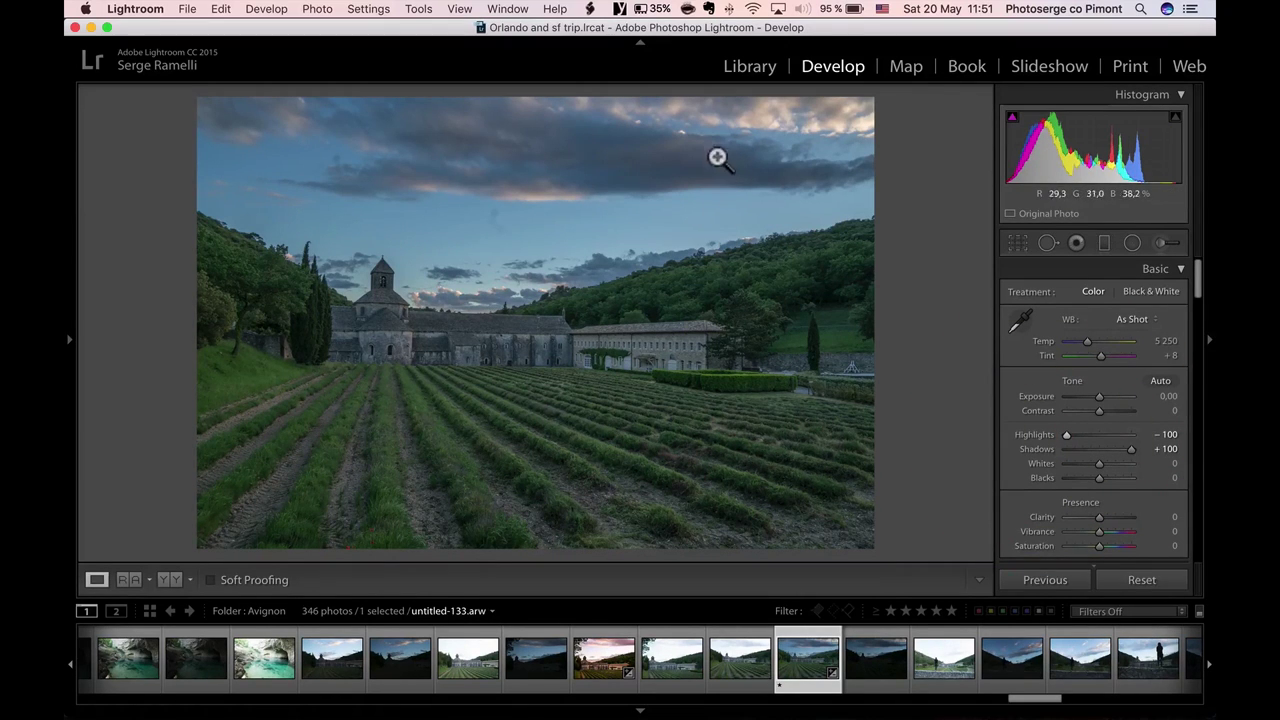
{"action": "left_click_drag", "start_coordinate": [1094, 440], "coordinate": [1115, 466]}
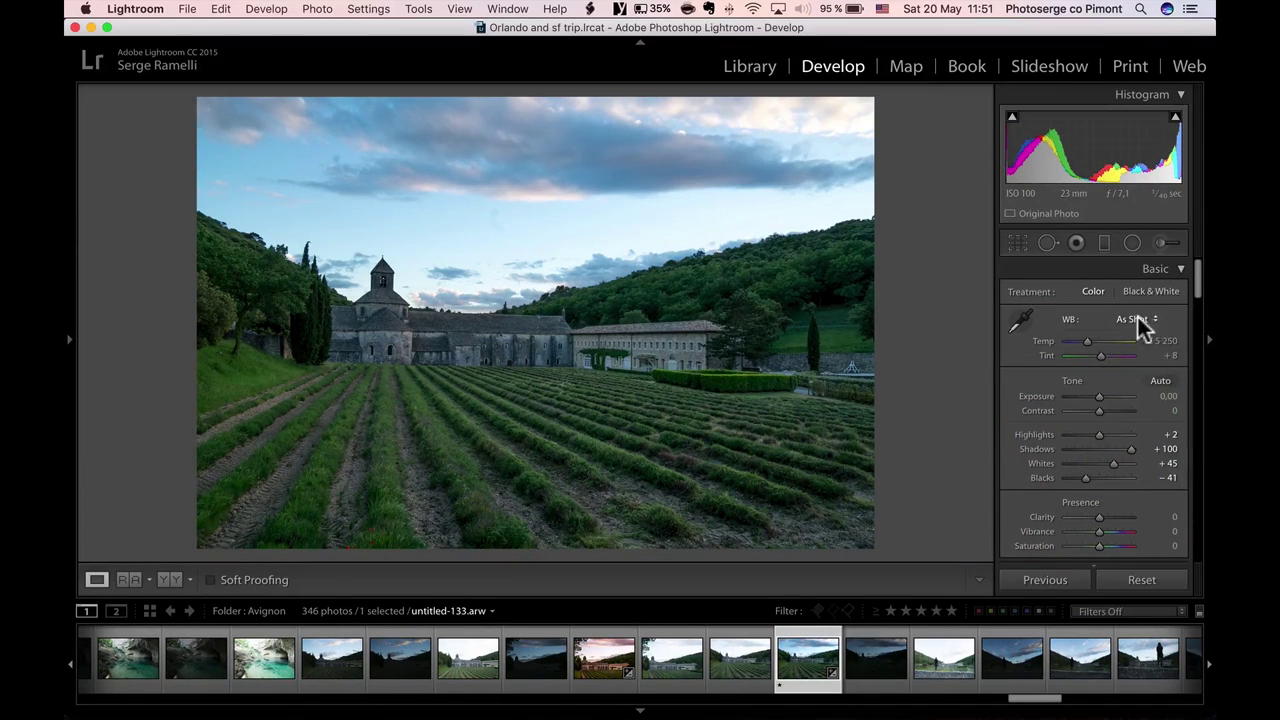
Apply Shade white balance and set Contrast +47, Vibrance +28 and Saturation +33
{"action": "left_click_drag", "start_coordinate": [1135, 320], "coordinate": [1111, 356]}
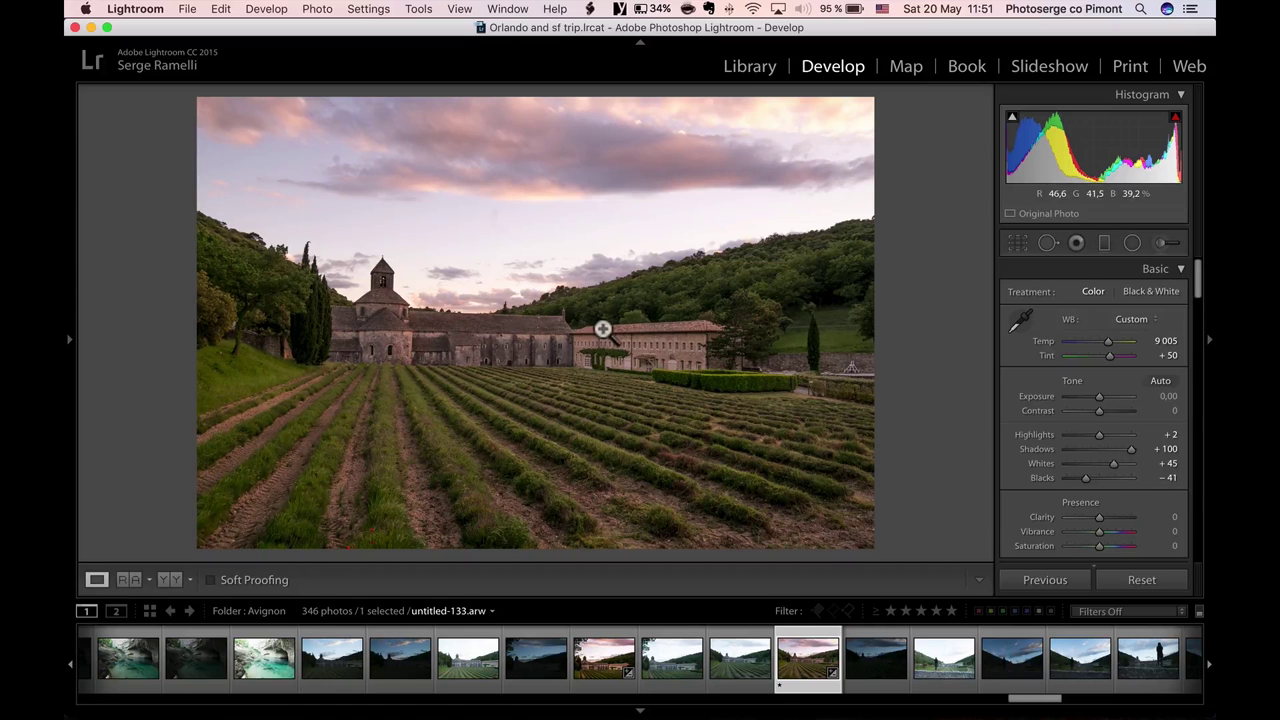
{"action": "left_click", "coordinate": [1111, 410]}
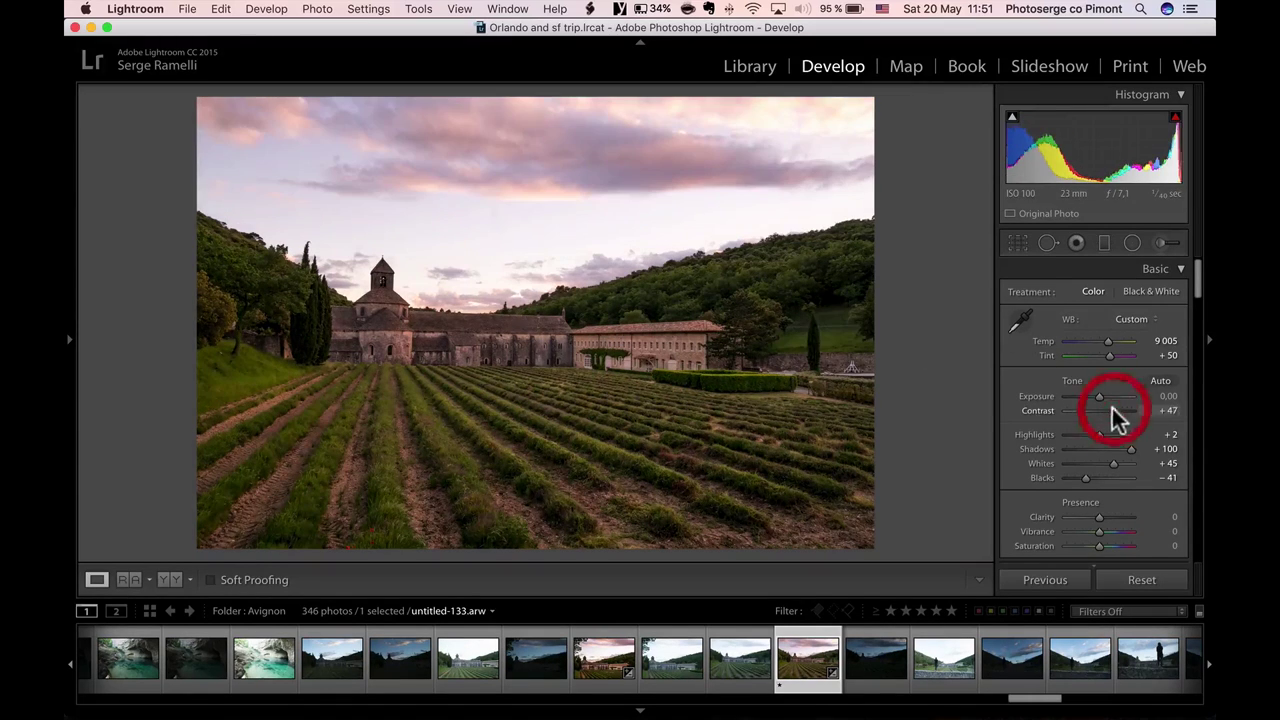
{"action": "left_click", "coordinate": [1107, 531]}
{"action": "left_click", "coordinate": [1109, 544]}
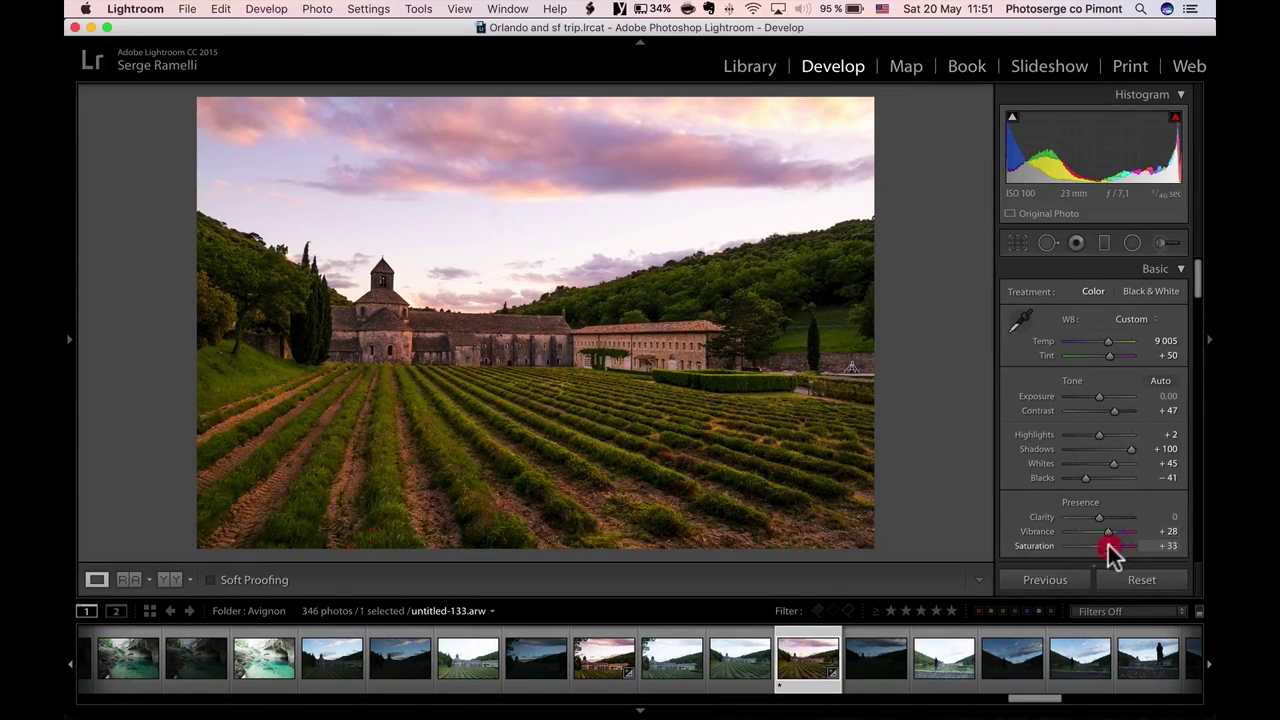
Crop the abbey photo wider by trimming foreground rows at the bottom and sky at the top
{"action": "left_click", "coordinate": [1017, 242]}
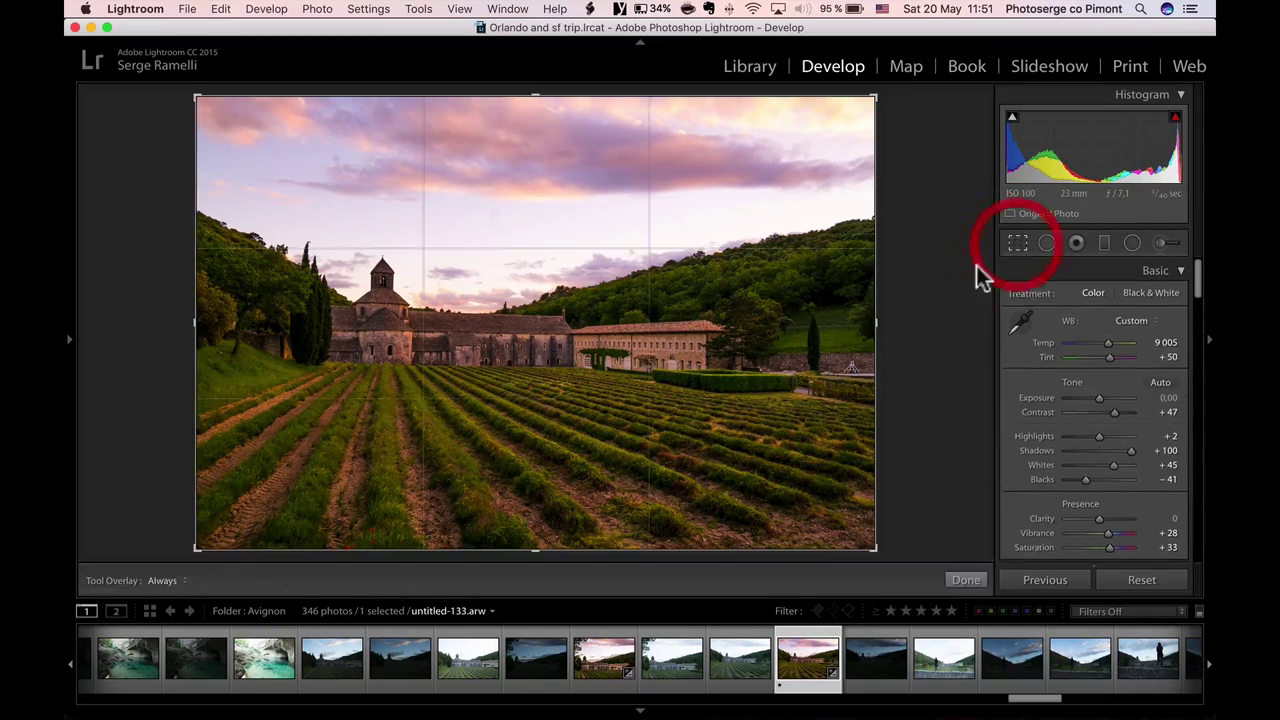
{"action": "right_click", "coordinate": [530, 545]}
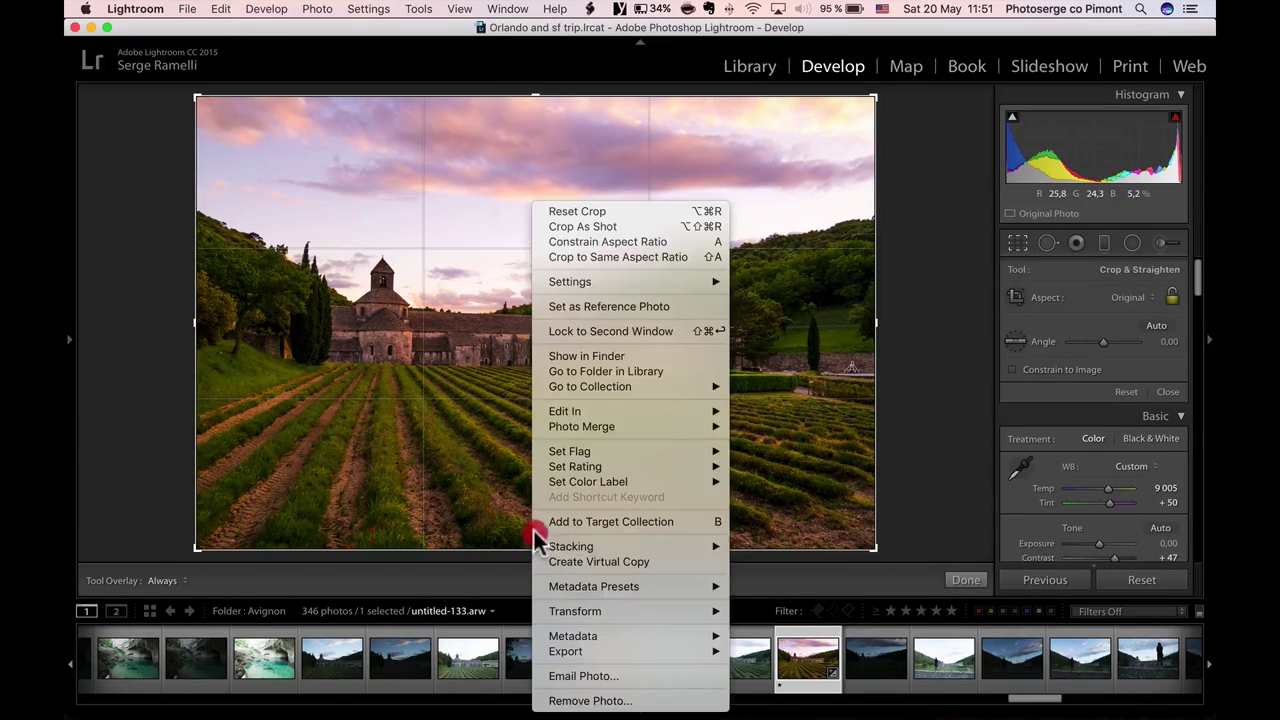
{"action": "left_click", "coordinate": [534, 543]}
{"action": "left_click_drag", "start_coordinate": [534, 543], "coordinate": [534, 506]}
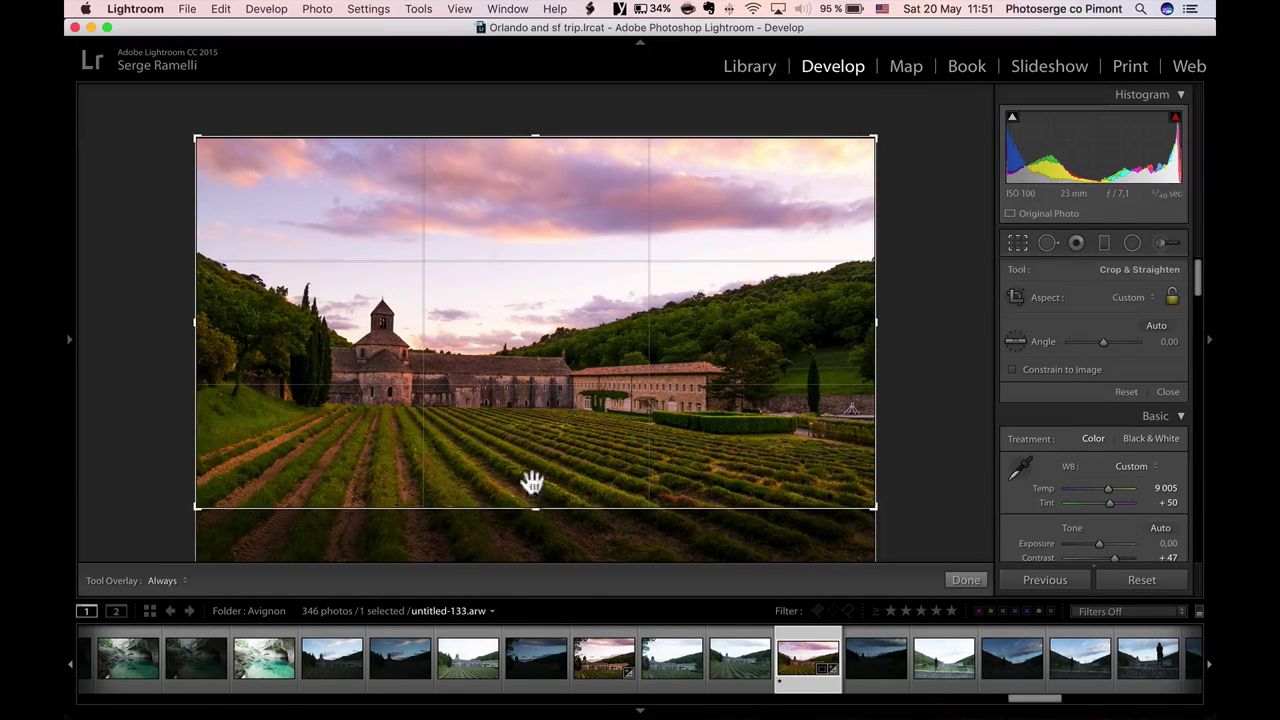
{"action": "left_click_drag", "start_coordinate": [536, 147], "coordinate": [534, 149]}
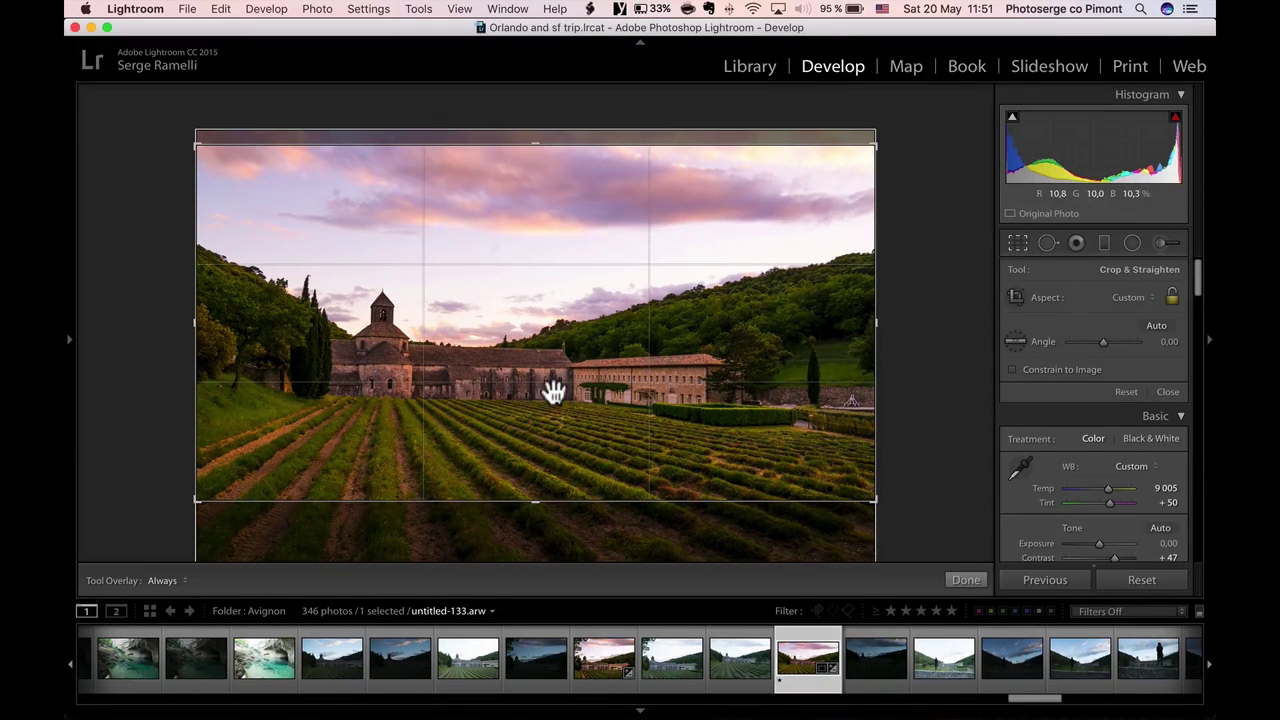
{"action": "key", "text": "Return"}
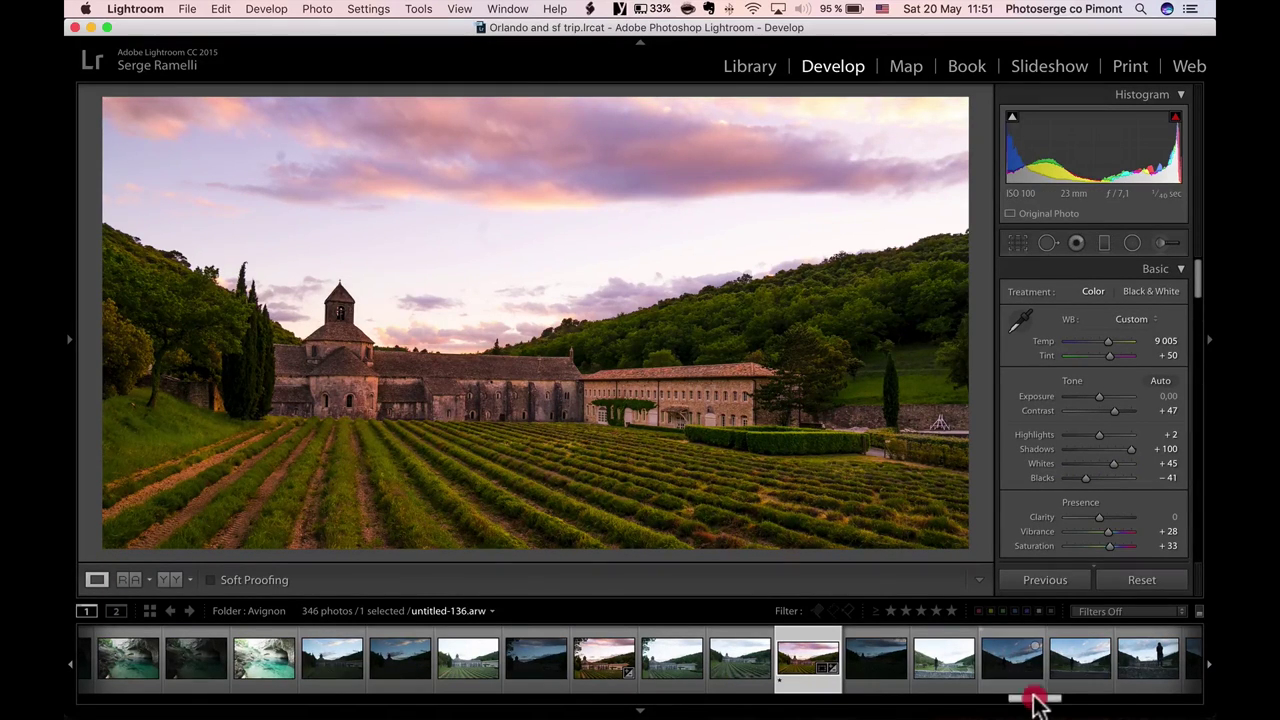
Compare the woman-on-the-wall shots, including untitled-135 and the brighter untitled-140
{"action": "left_click_drag", "start_coordinate": [1029, 696], "coordinate": [1042, 700]}
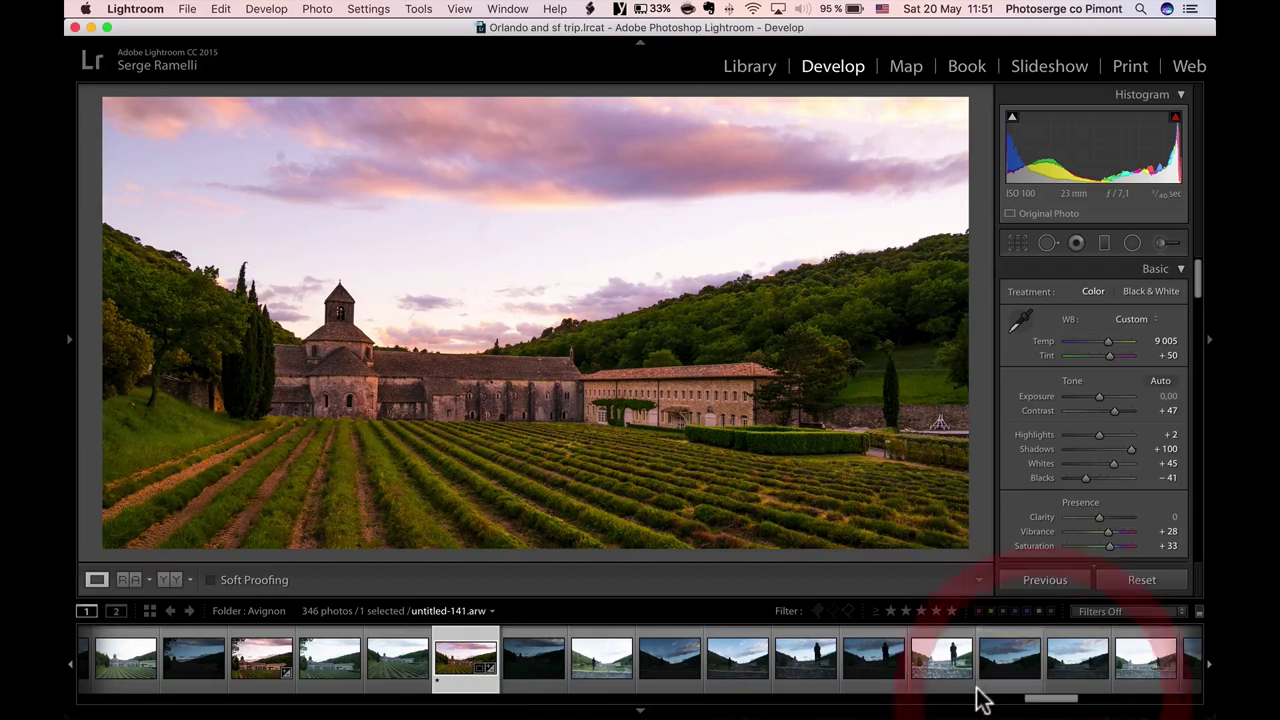
{"action": "left_click", "coordinate": [822, 668]}
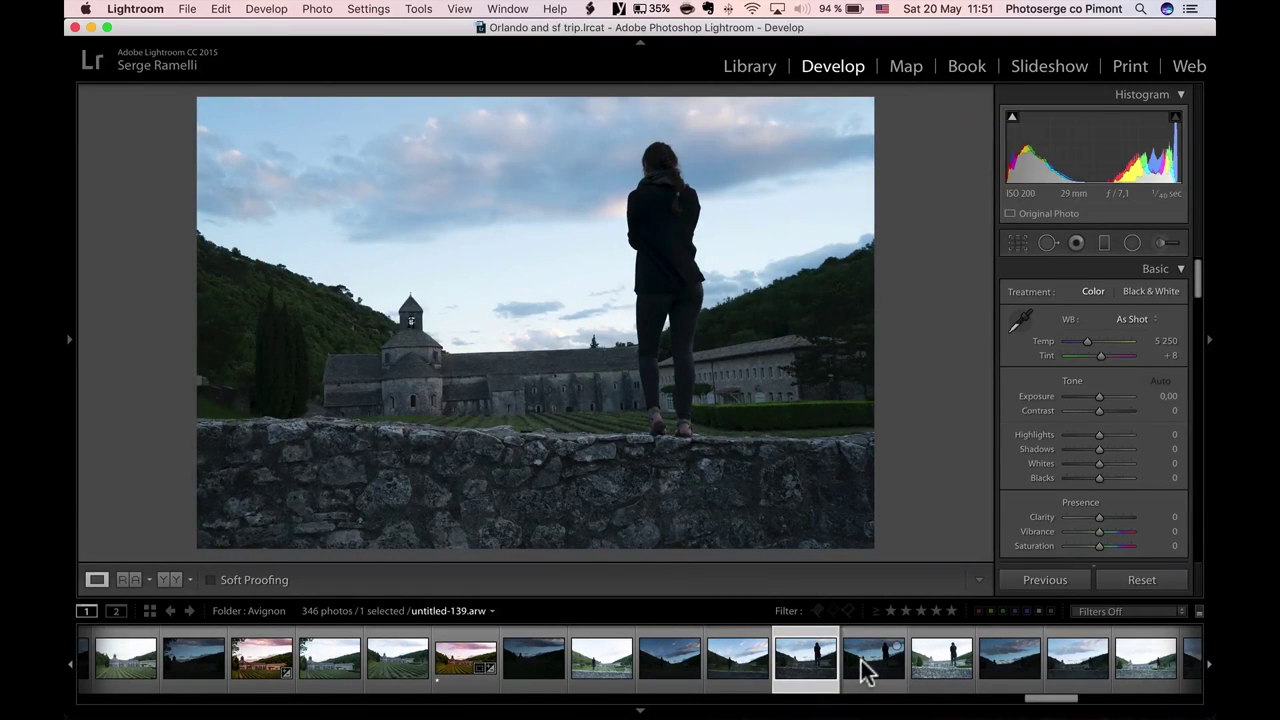
{"action": "left_click", "coordinate": [595, 665]}
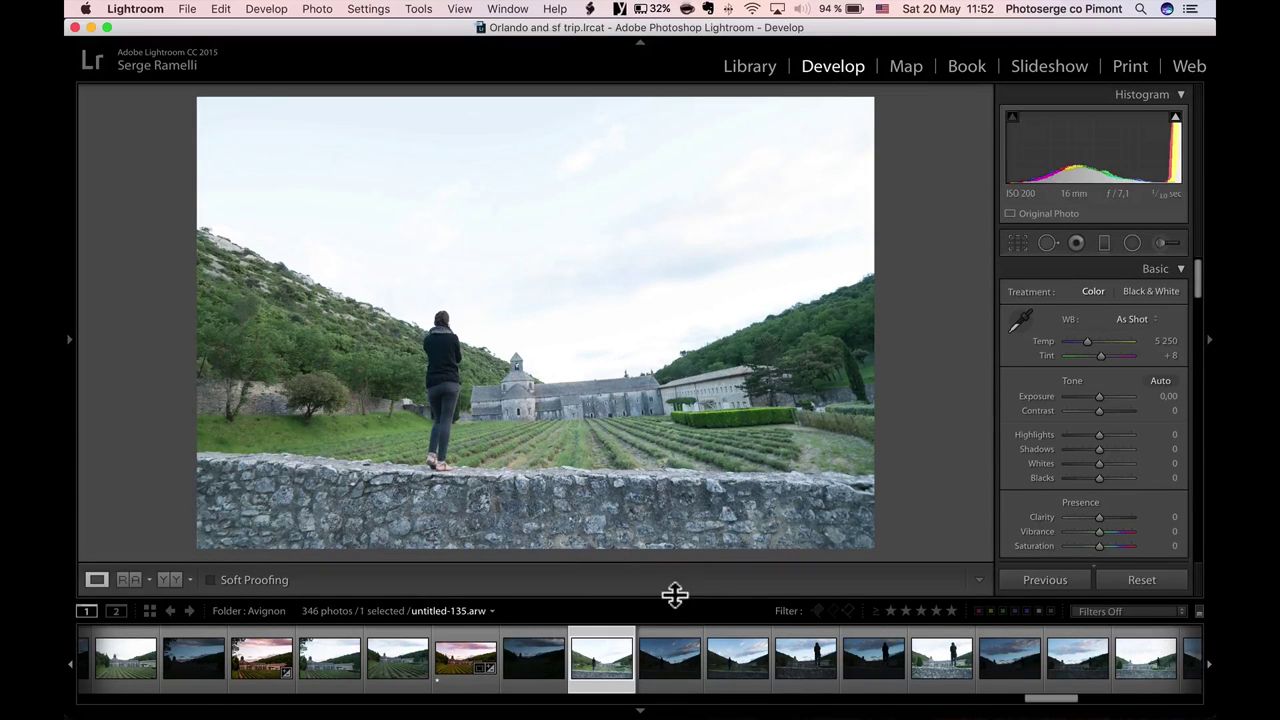
{"action": "left_click", "coordinate": [800, 668]}
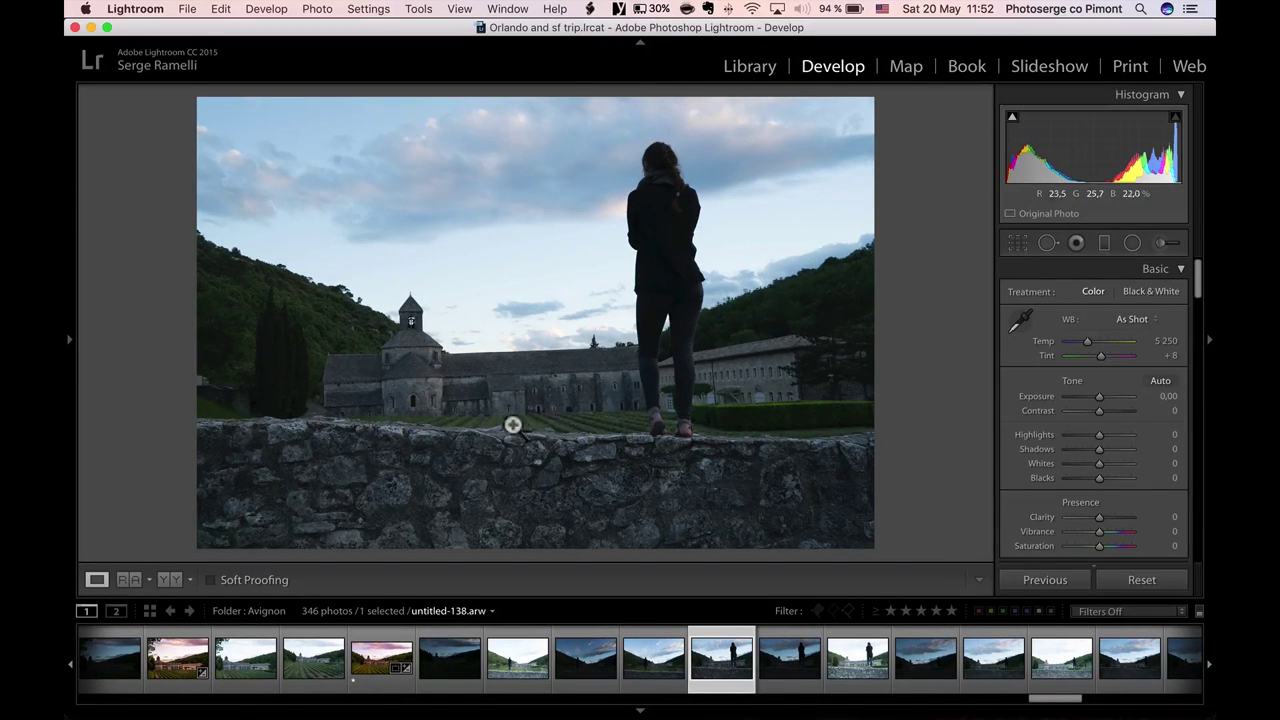
{"action": "left_click", "coordinate": [857, 655]}
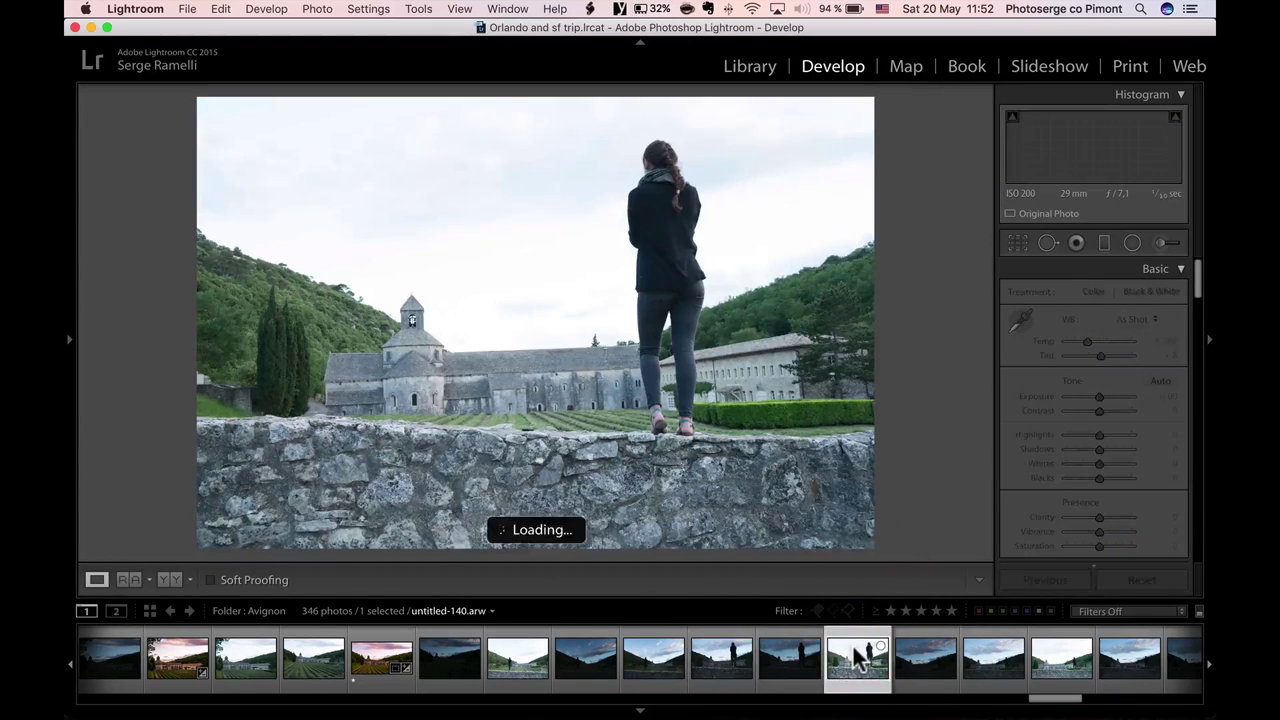
{"action": "left_click_drag", "start_coordinate": [1046, 697], "coordinate": [1062, 703]}
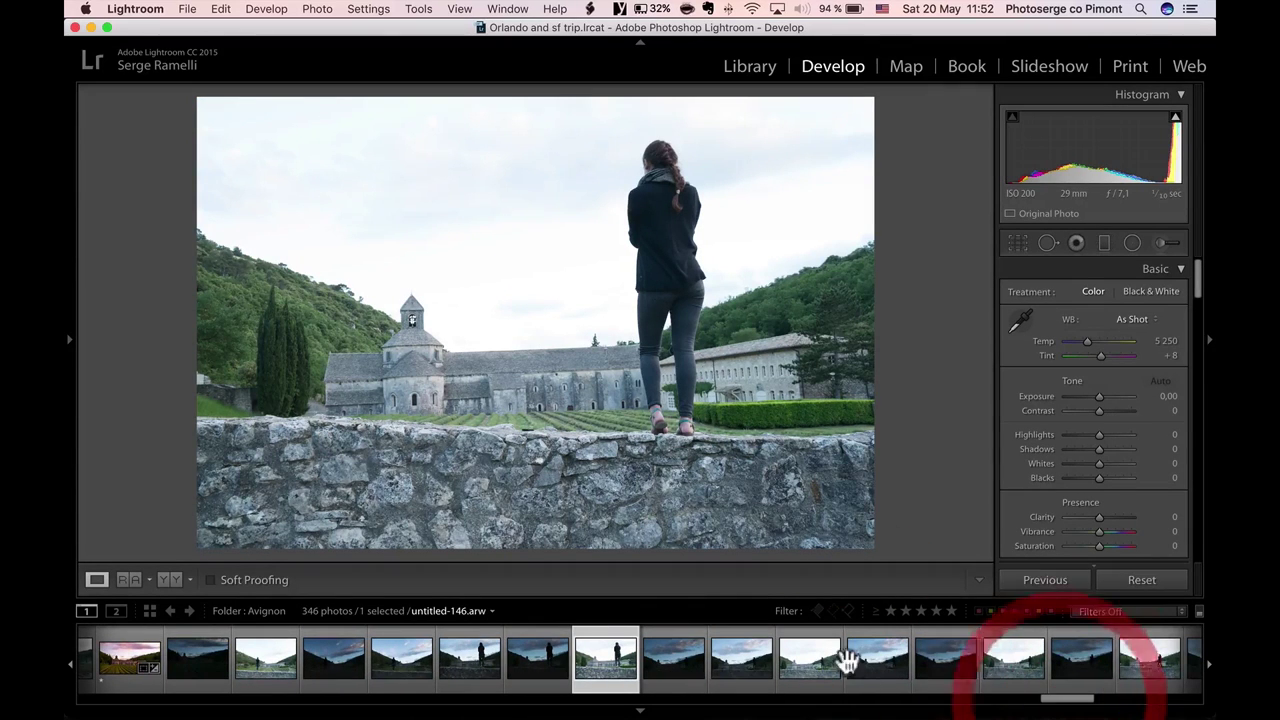
Compare untitled-143, 144 and 145, settle on untitled-146 and check its wall detail at 1:1
{"action": "left_click", "coordinate": [810, 664]}
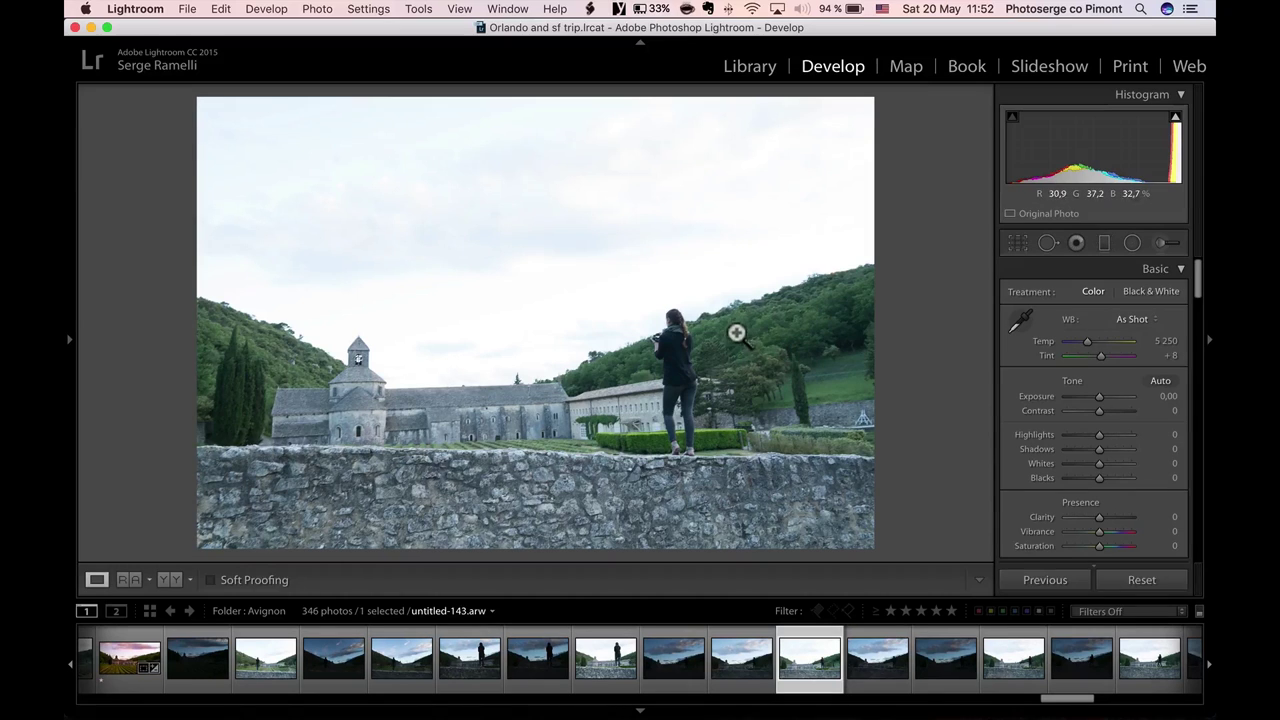
{"action": "left_click", "coordinate": [1012, 662]}
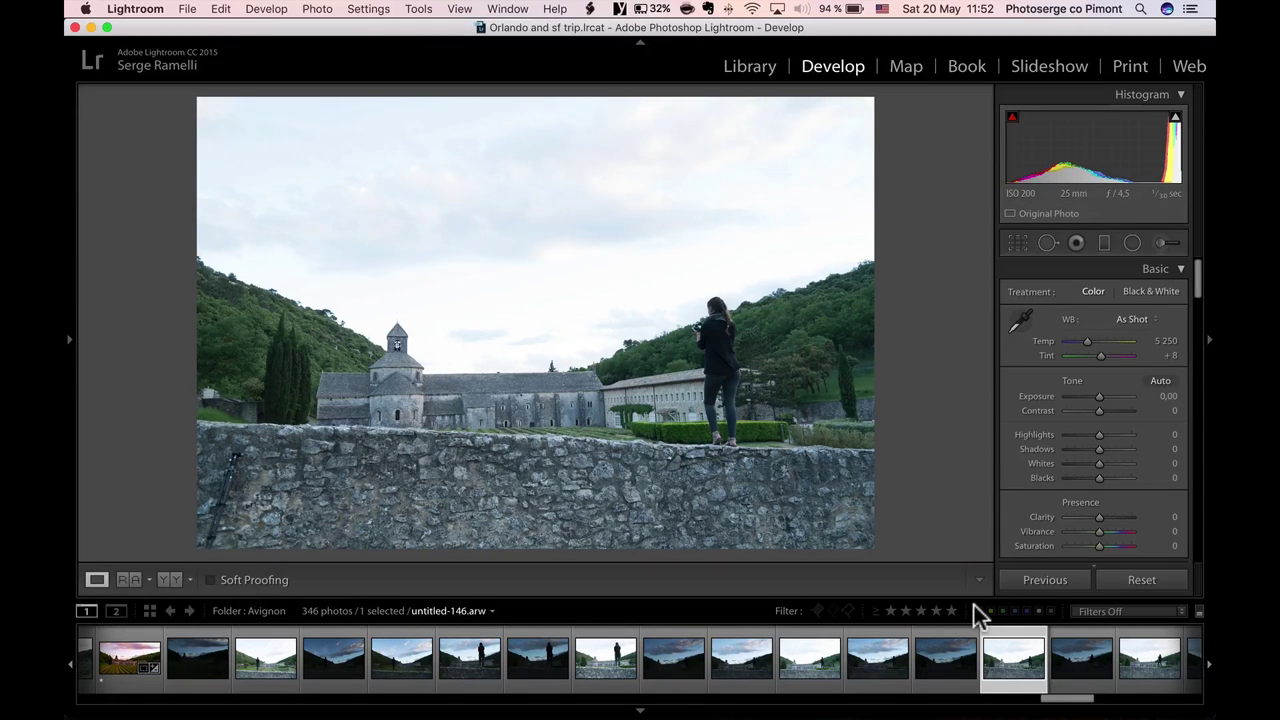
{"action": "left_click", "coordinate": [878, 657]}
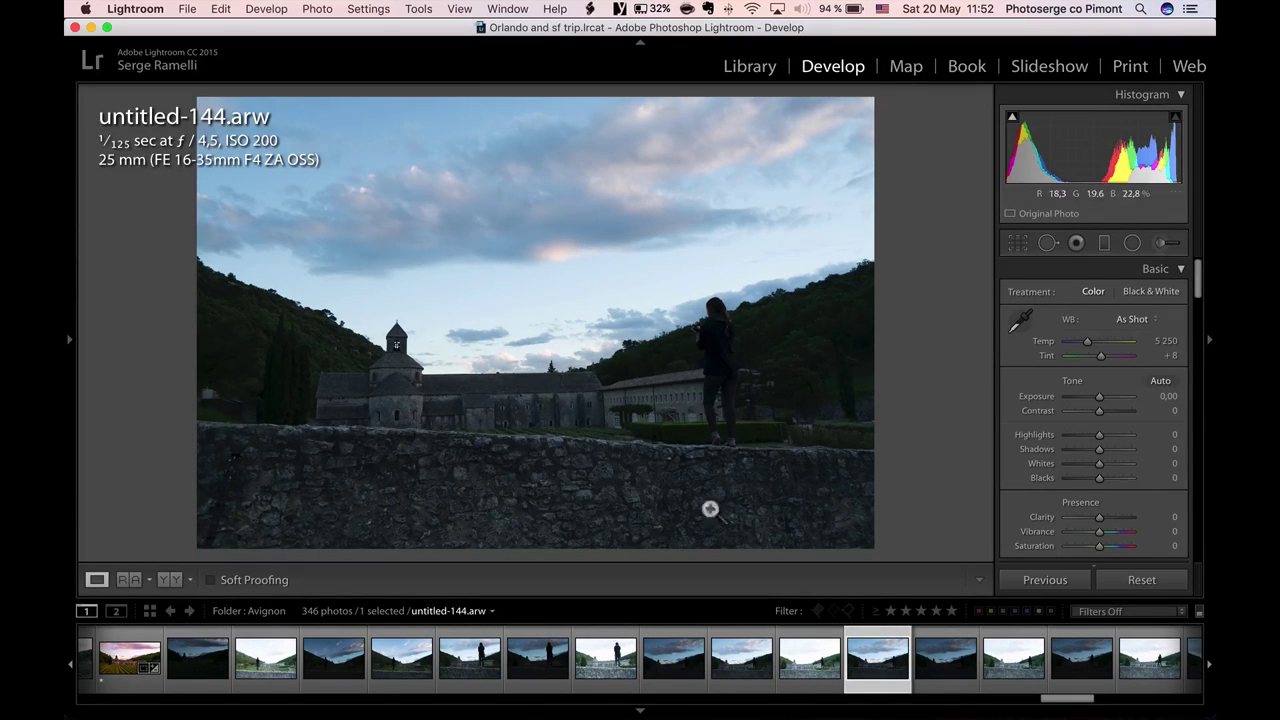
{"action": "left_click", "coordinate": [943, 666]}
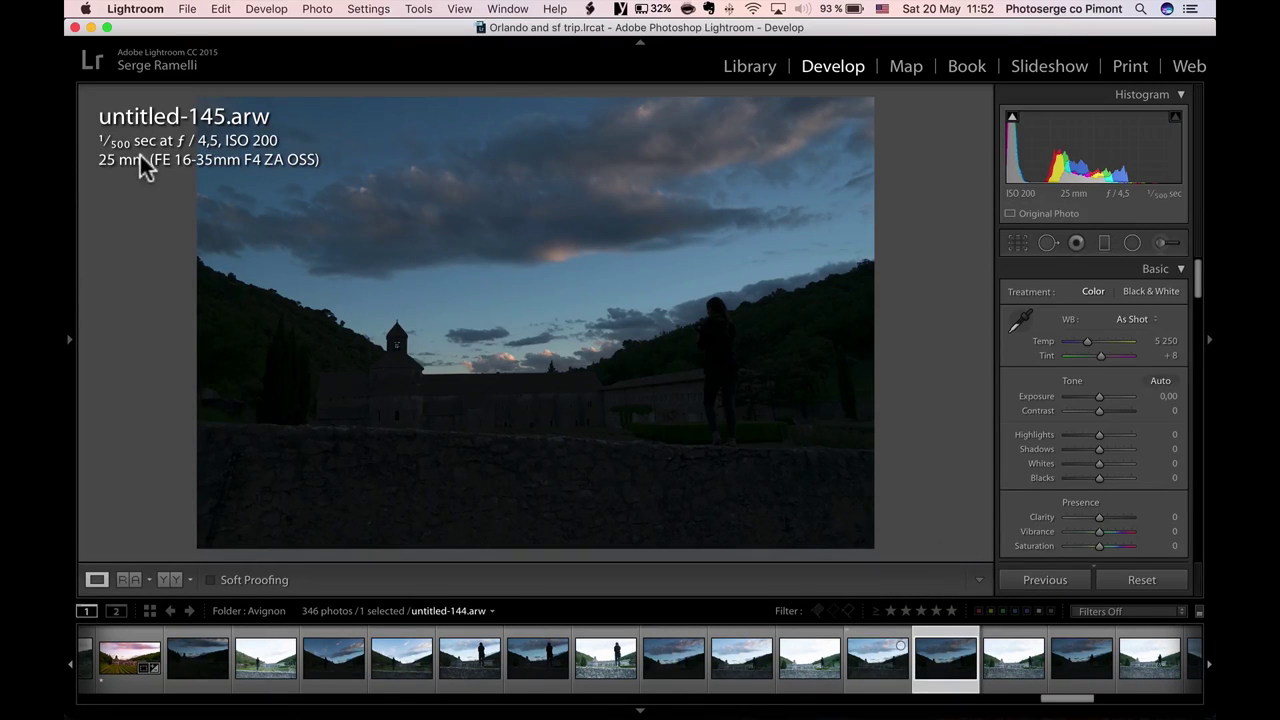
{"action": "left_click", "coordinate": [1016, 666]}
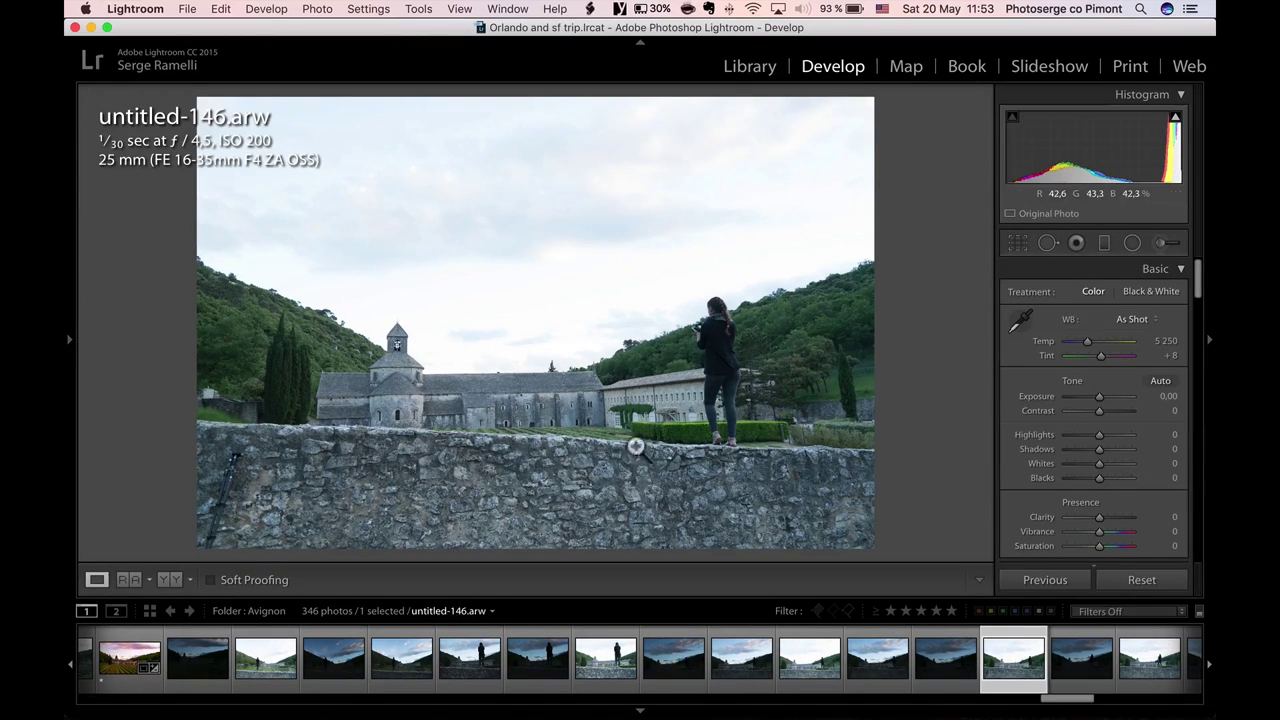
{"action": "left_click", "coordinate": [700, 494]}
{"action": "left_click", "coordinate": [592, 327]}
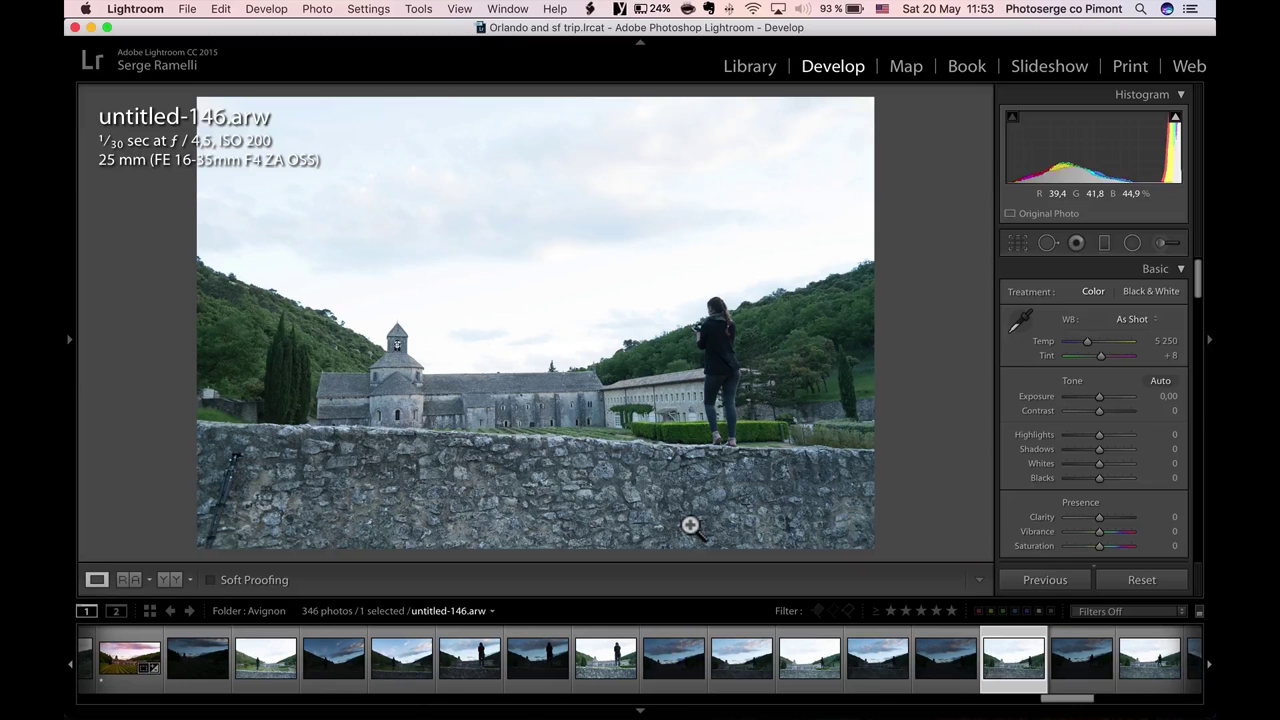
Reset the edited sunset photo untitled-150 to its unedited settings
{"action": "left_click", "coordinate": [1157, 672]}
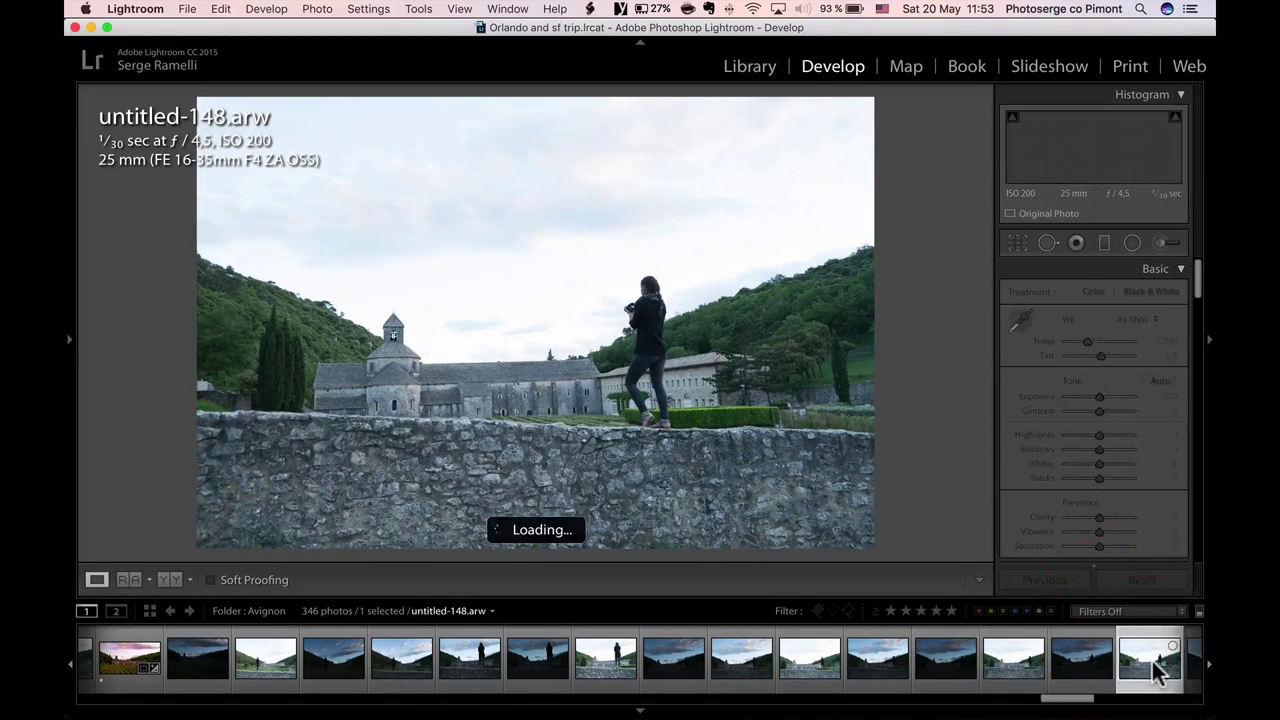
{"action": "left_click_drag", "start_coordinate": [1068, 706], "coordinate": [1100, 694]}
{"action": "left_click", "coordinate": [518, 672]}
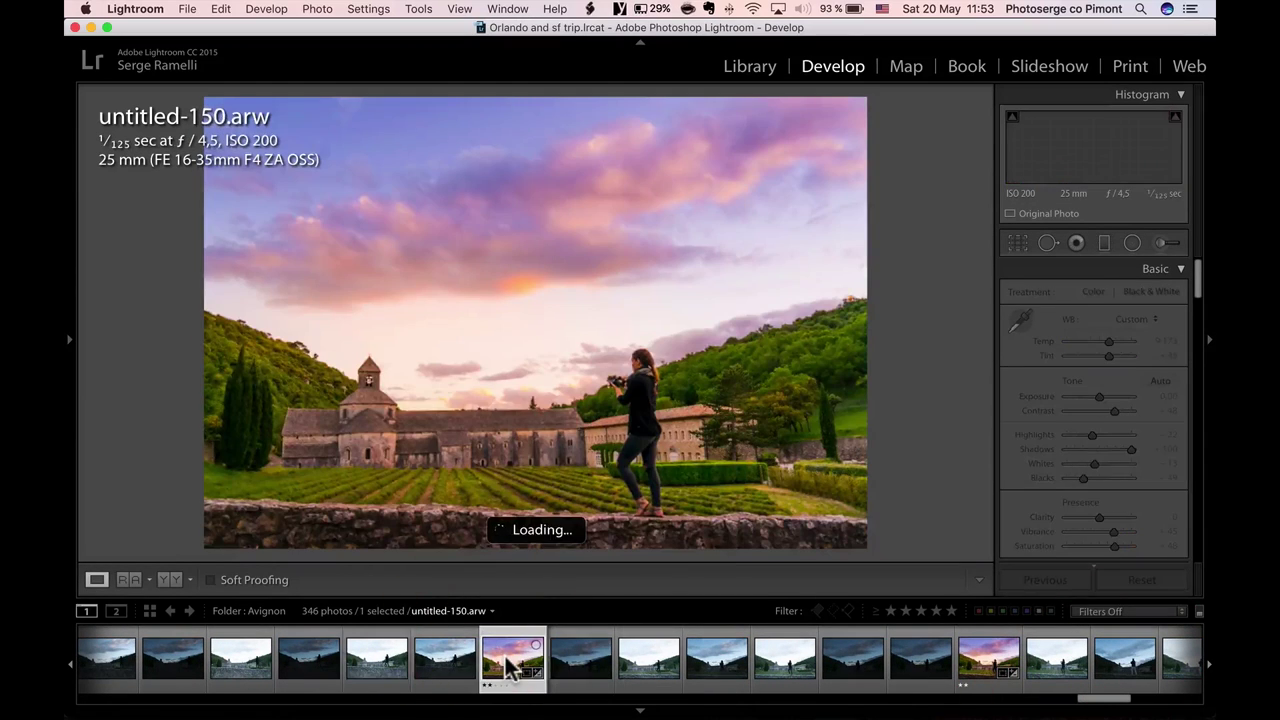
{"action": "left_click", "coordinate": [1152, 582]}
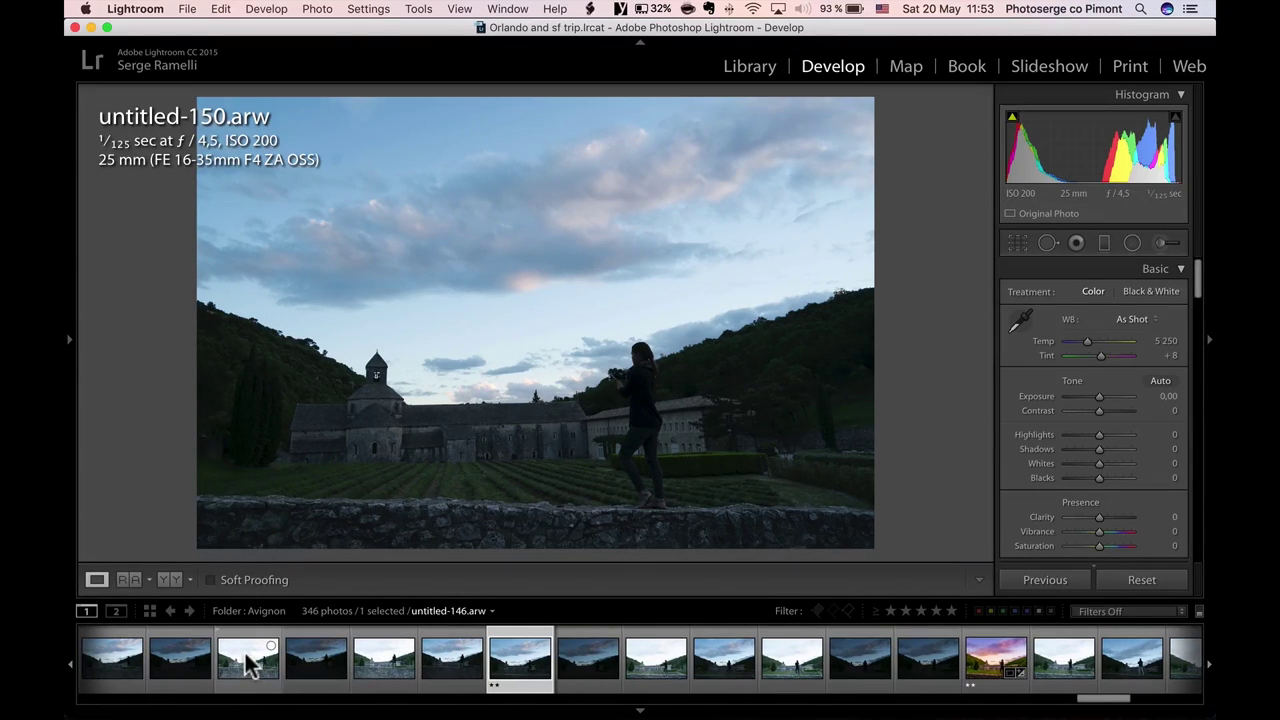
Compare untitled-146, 150 and 152, settling on untitled-154 of the woman walking on the wall
{"action": "left_click", "coordinate": [247, 662]}
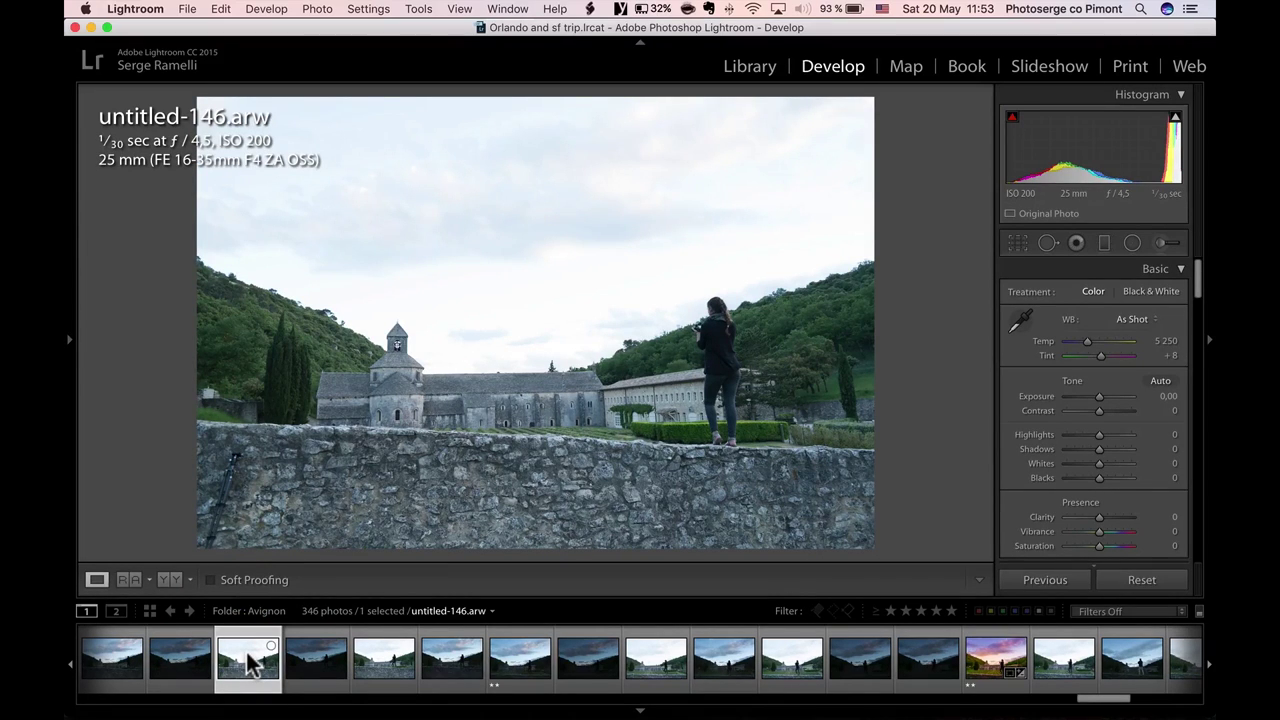
{"action": "left_click", "coordinate": [522, 668]}
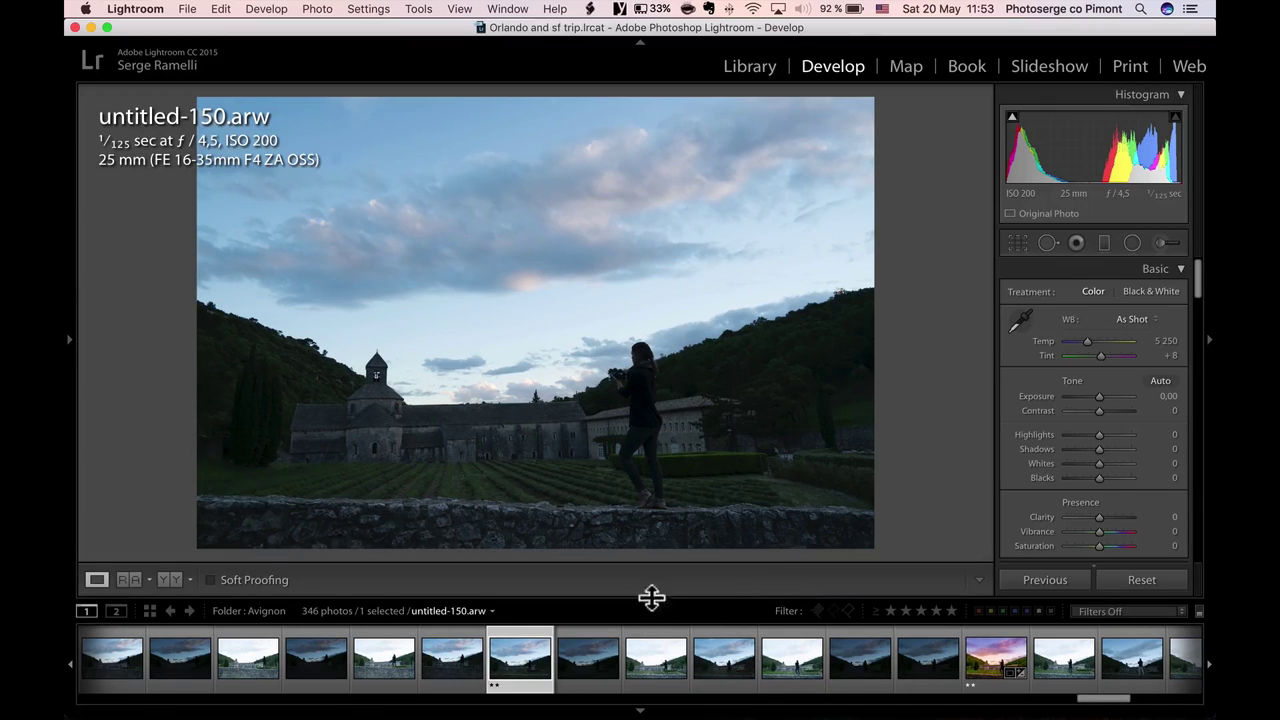
{"action": "left_click", "coordinate": [662, 652]}
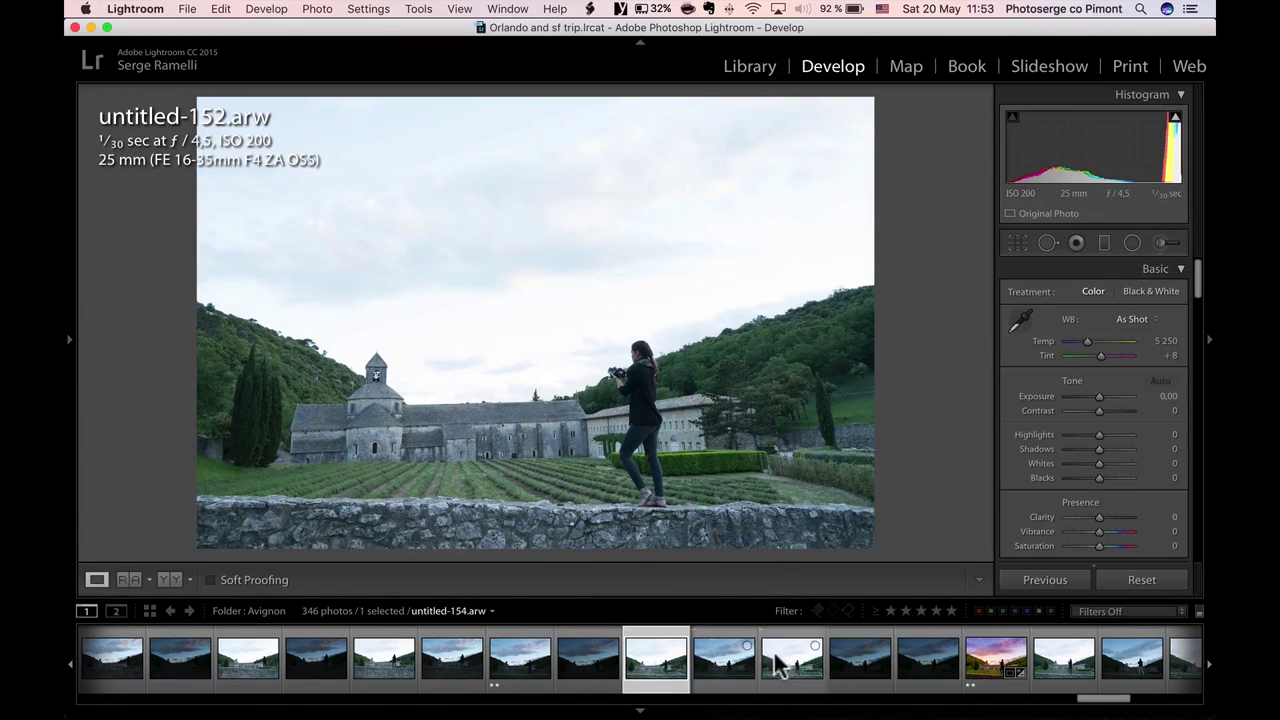
{"action": "left_click", "coordinate": [782, 658]}
{"action": "left_click", "coordinate": [654, 654]}
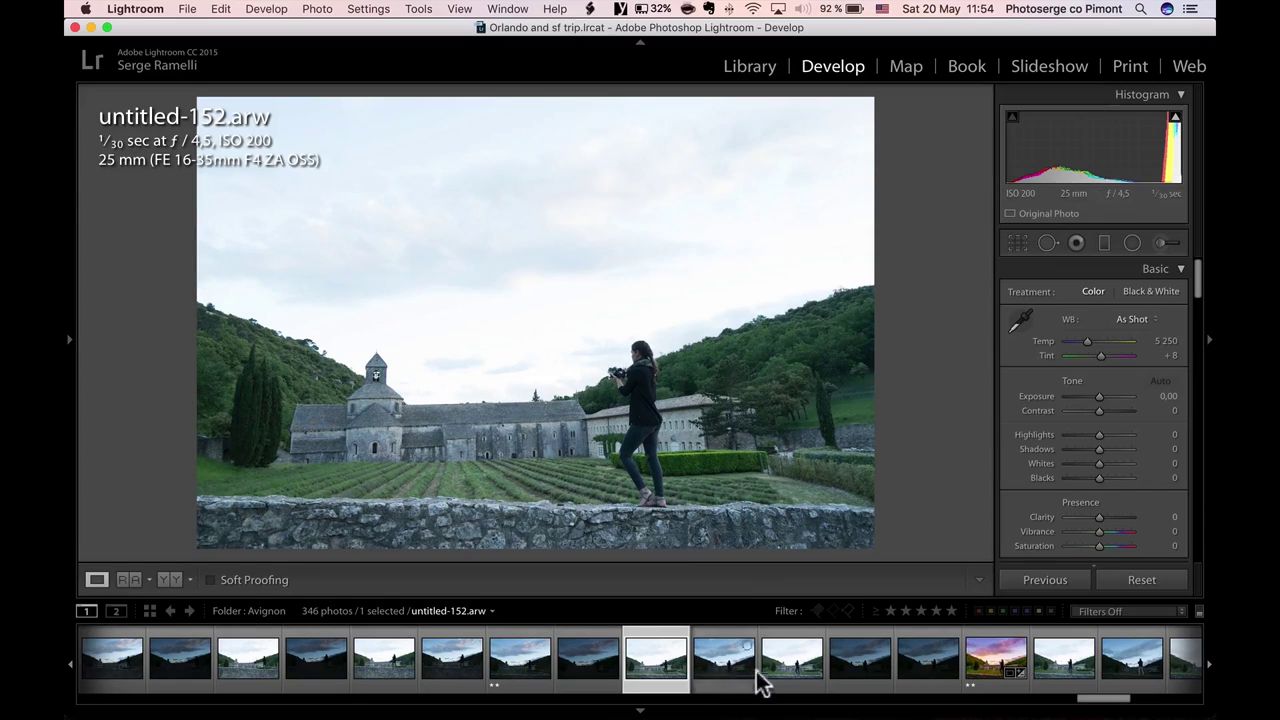
{"action": "left_click", "coordinate": [802, 660]}
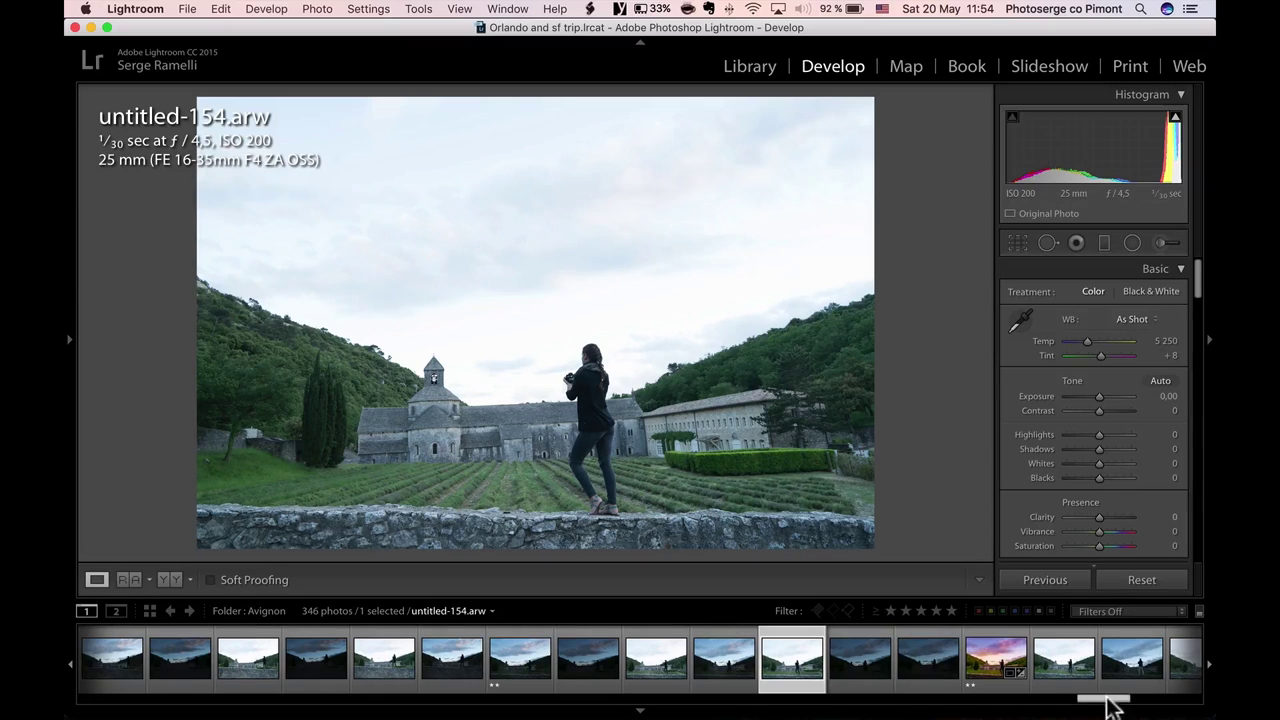
{"action": "left_click_drag", "start_coordinate": [1104, 698], "coordinate": [1122, 700]}
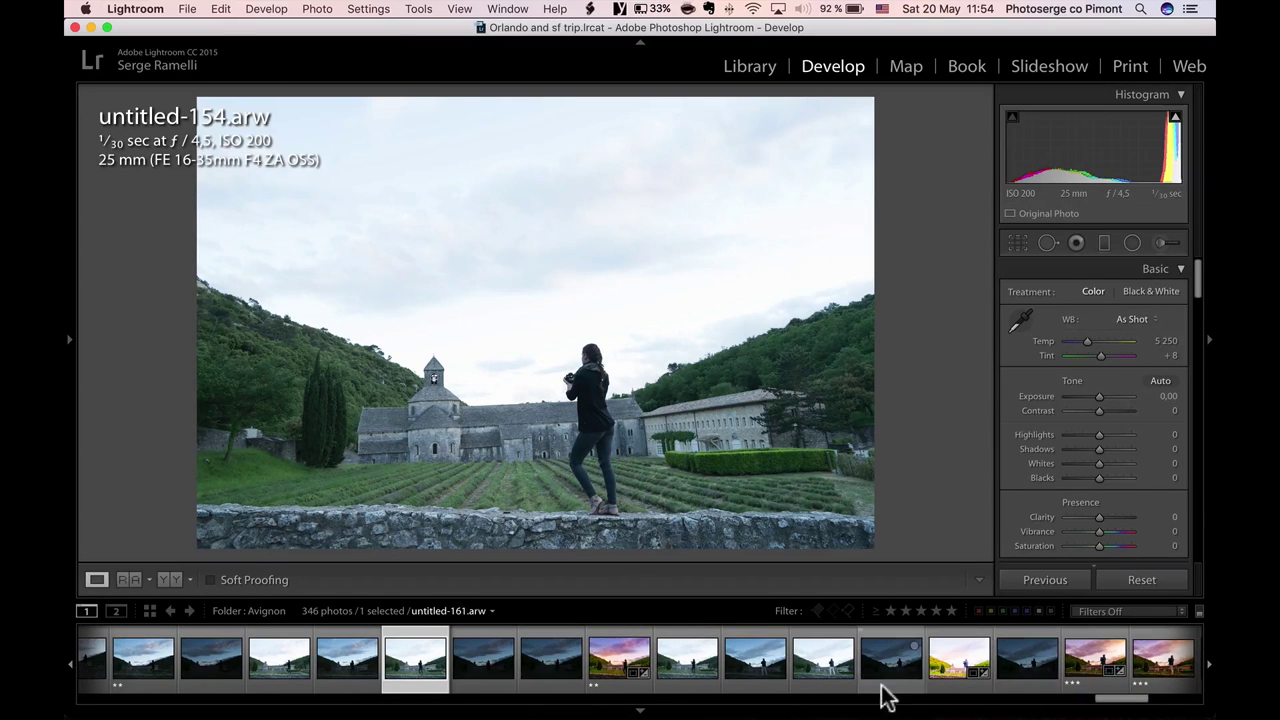
View untitled-157, 160, 164 and its Aurora HDR tiff, then open The Photographer abbaye de senanque-1.arw
{"action": "left_click", "coordinate": [614, 664]}
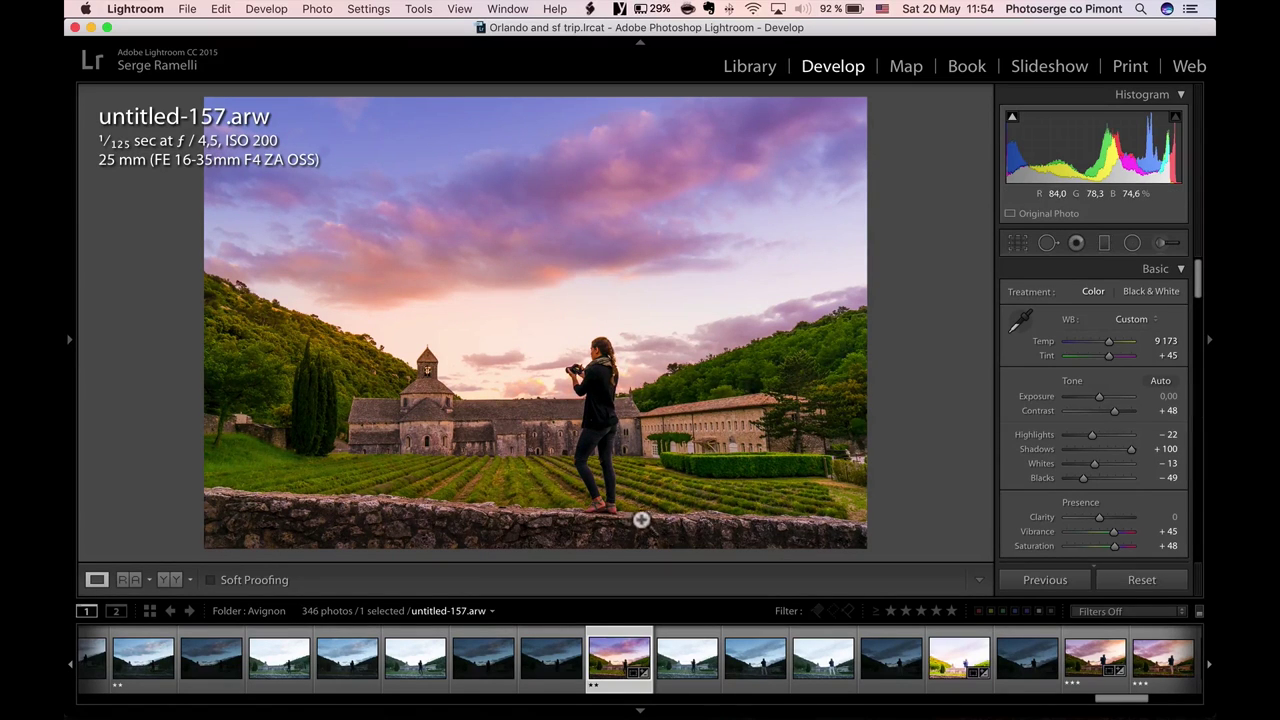
{"action": "left_click", "coordinate": [822, 660]}
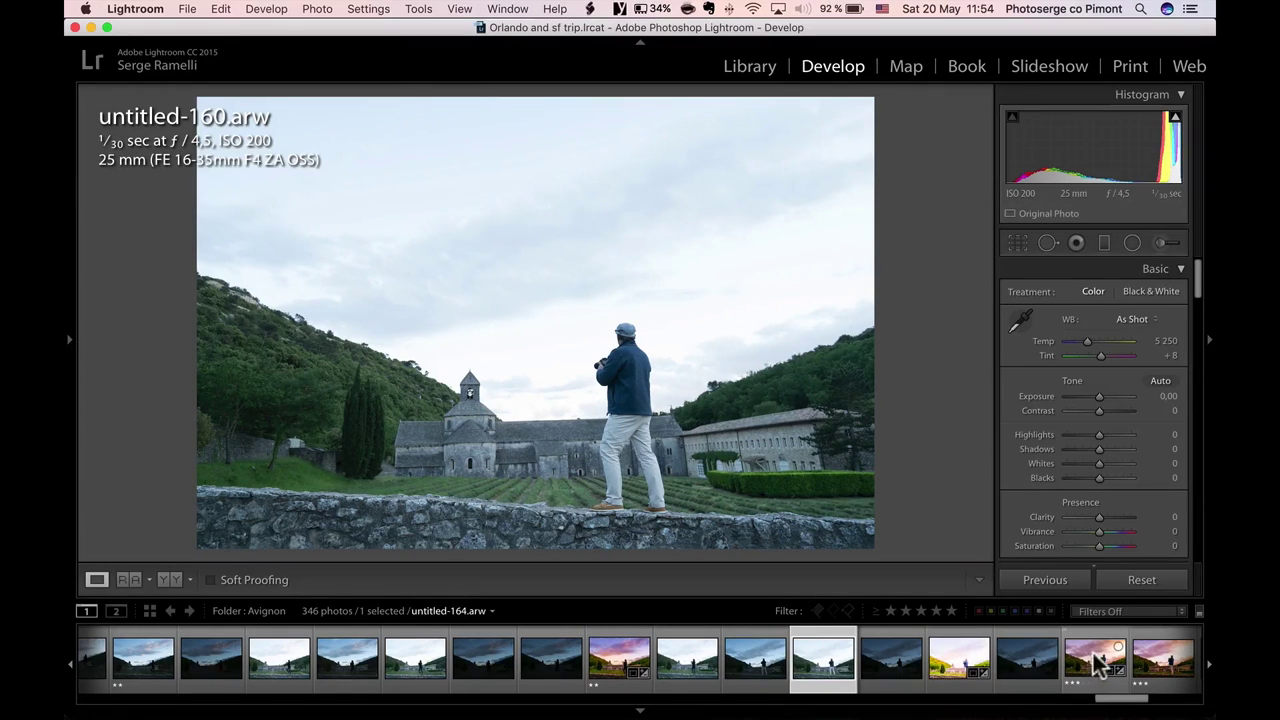
{"action": "left_click_drag", "start_coordinate": [1109, 700], "coordinate": [1130, 703]}
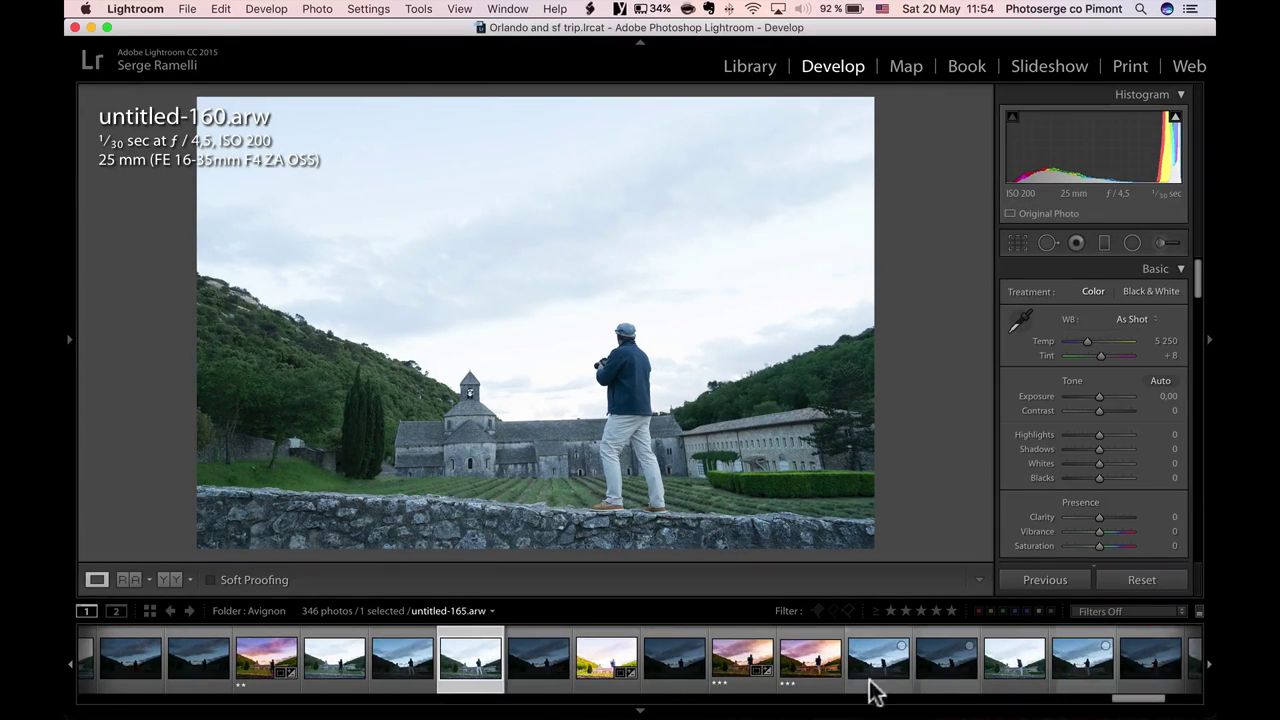
{"action": "left_click", "coordinate": [738, 665]}
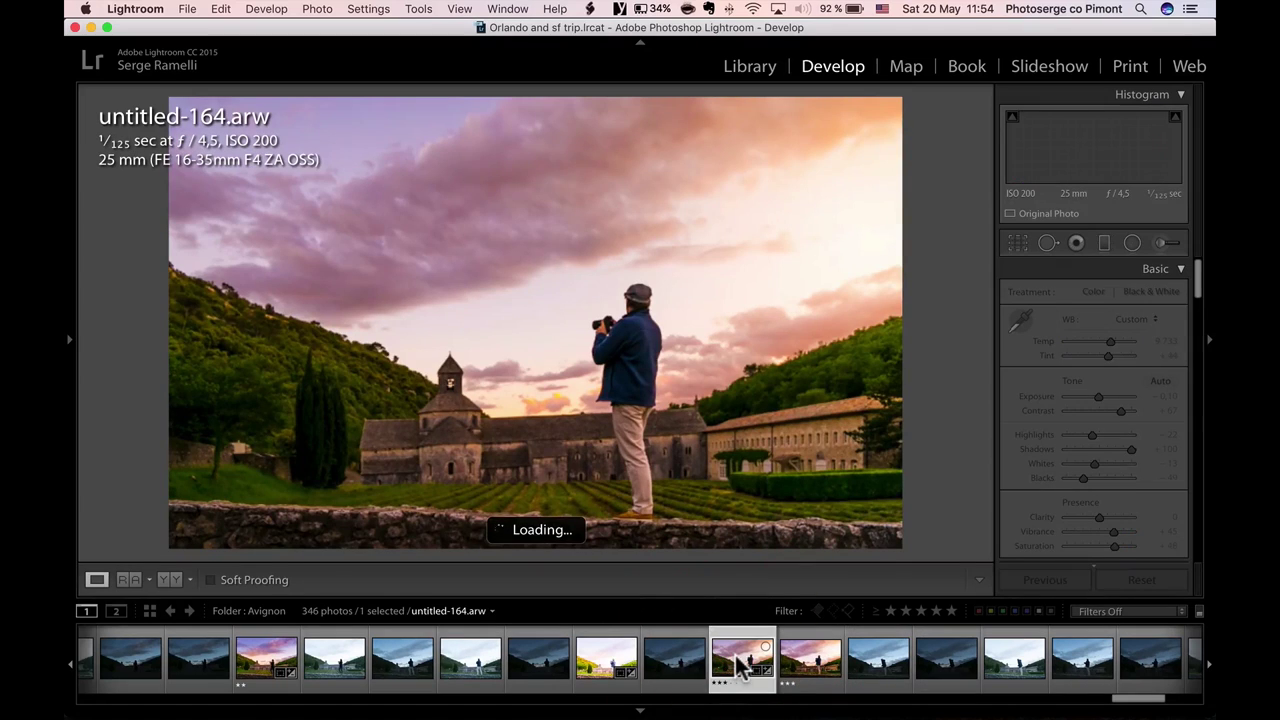
{"action": "left_click", "coordinate": [800, 658]}
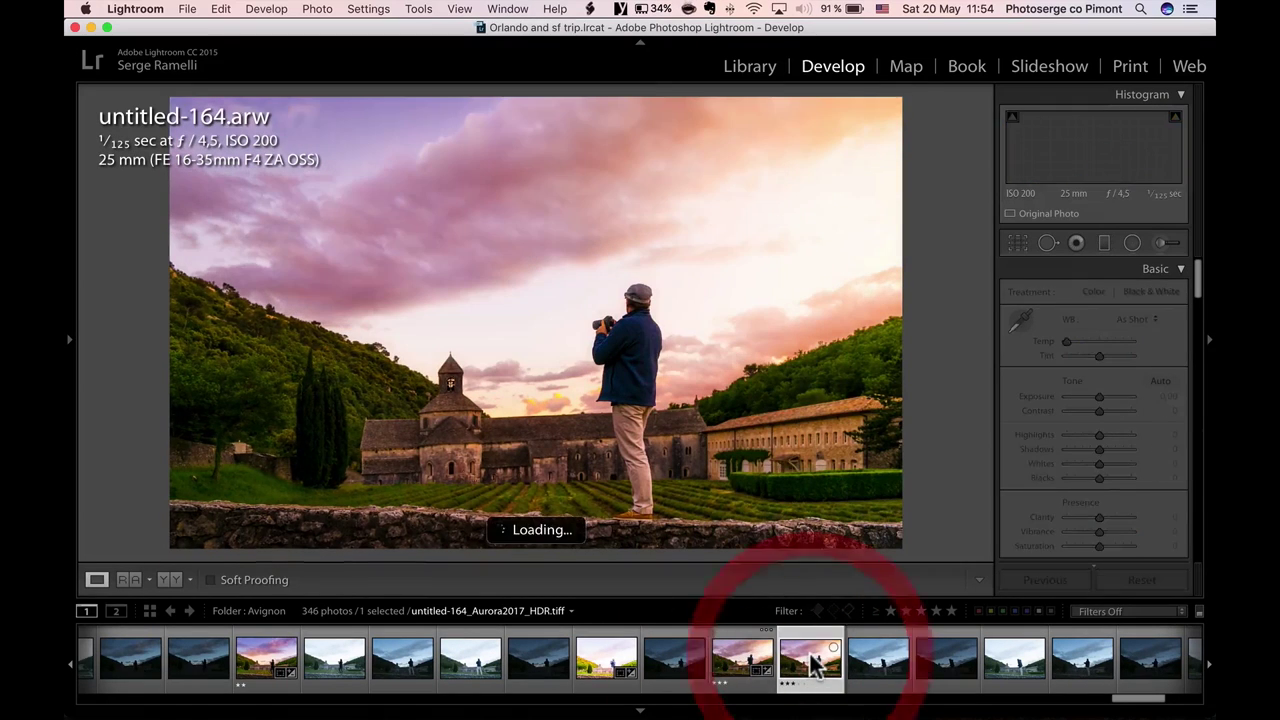
{"action": "left_click", "coordinate": [757, 662]}
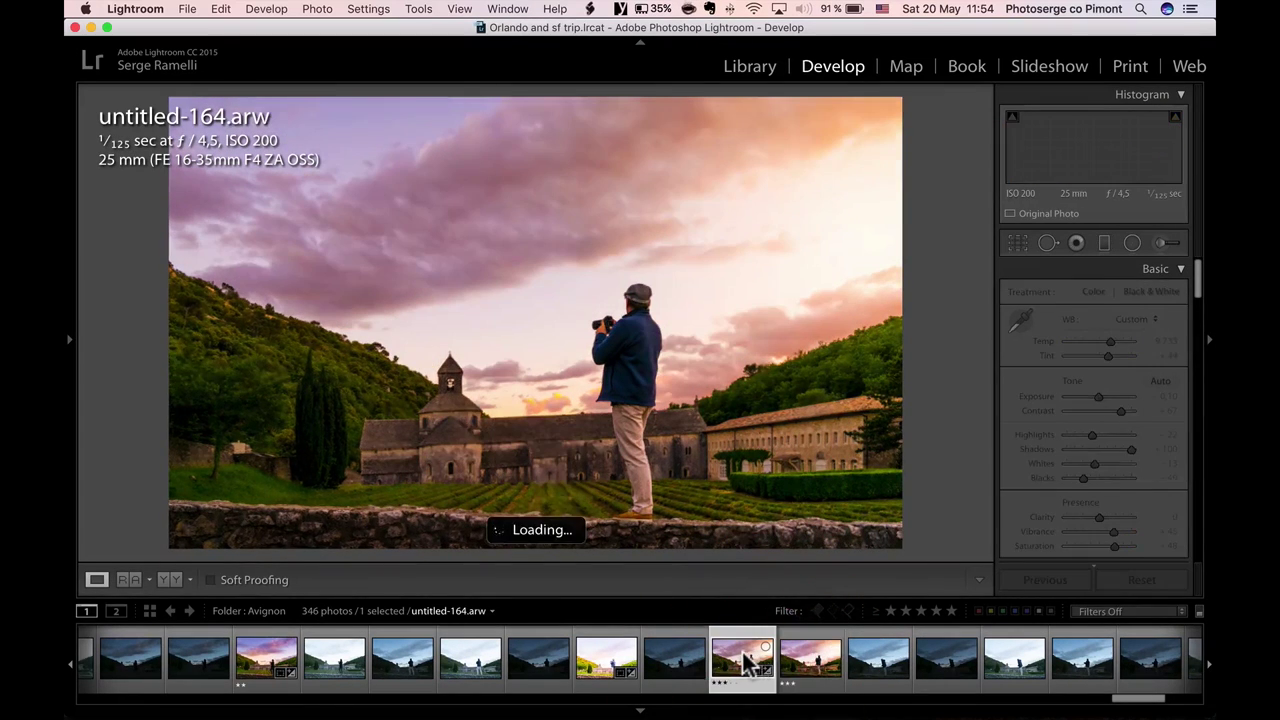
{"action": "left_click", "coordinate": [815, 665]}
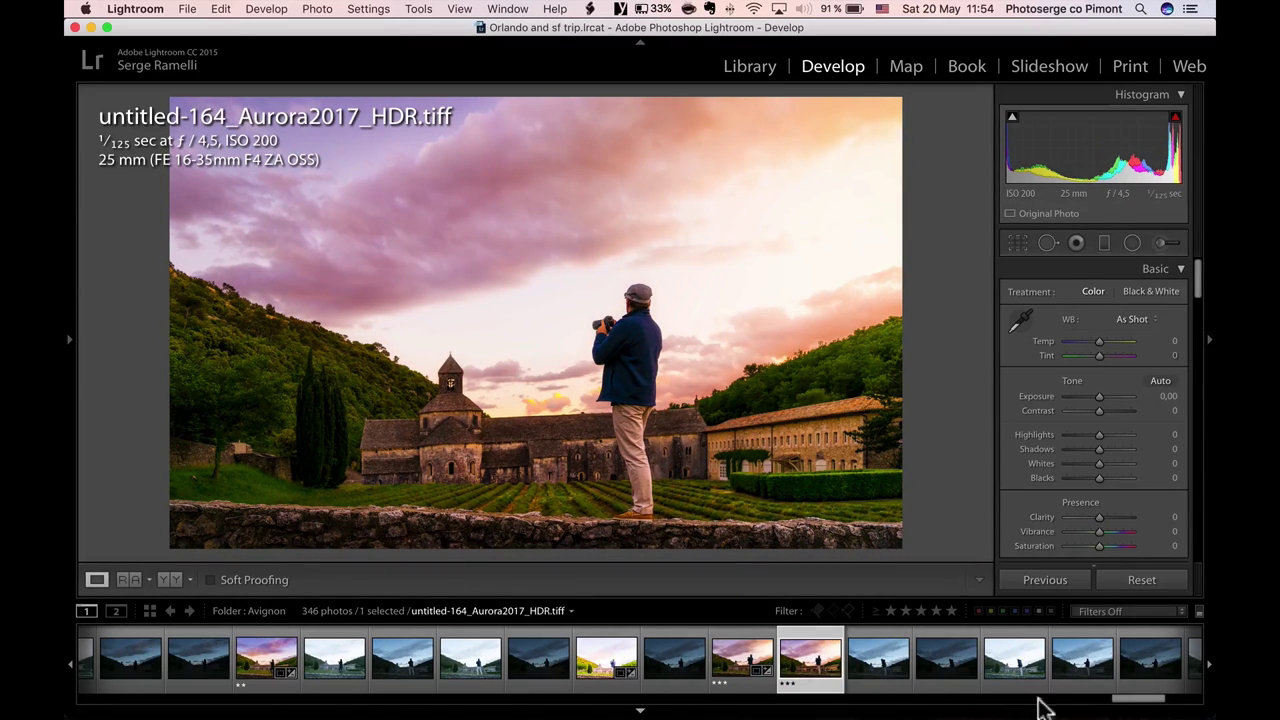
{"action": "left_click_drag", "start_coordinate": [1151, 700], "coordinate": [1183, 698]}
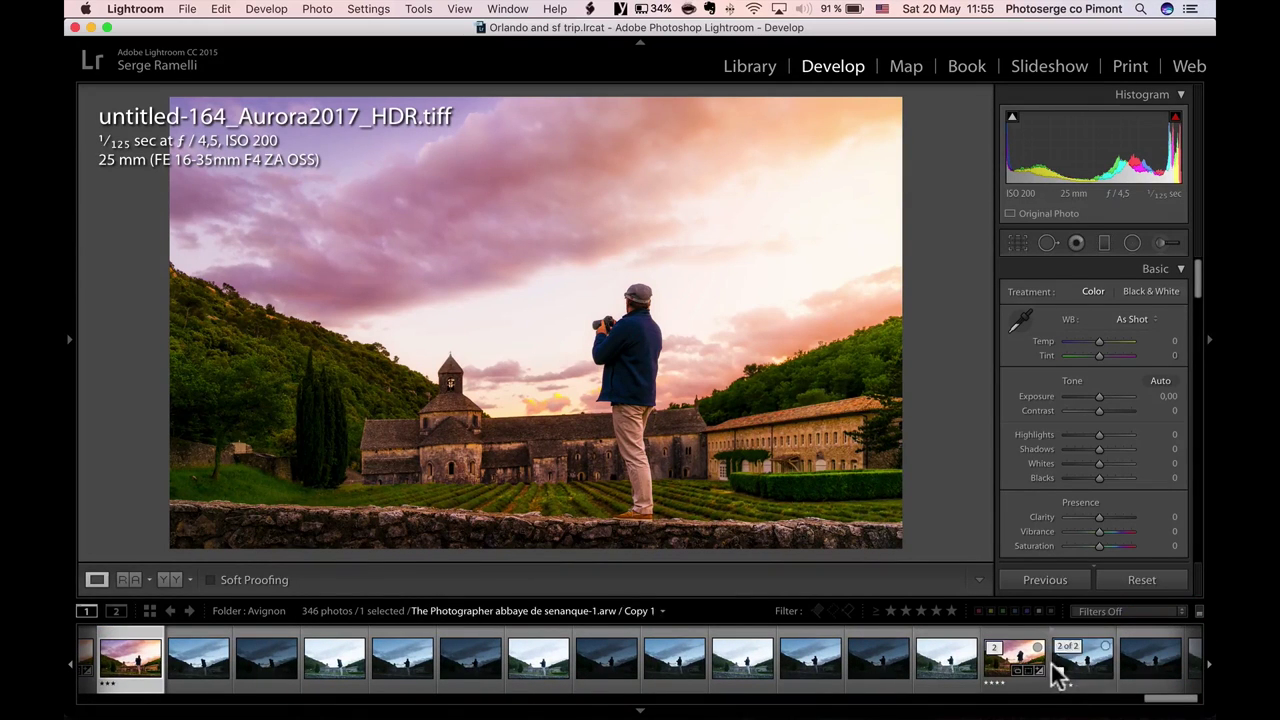
{"action": "left_click", "coordinate": [1020, 665]}
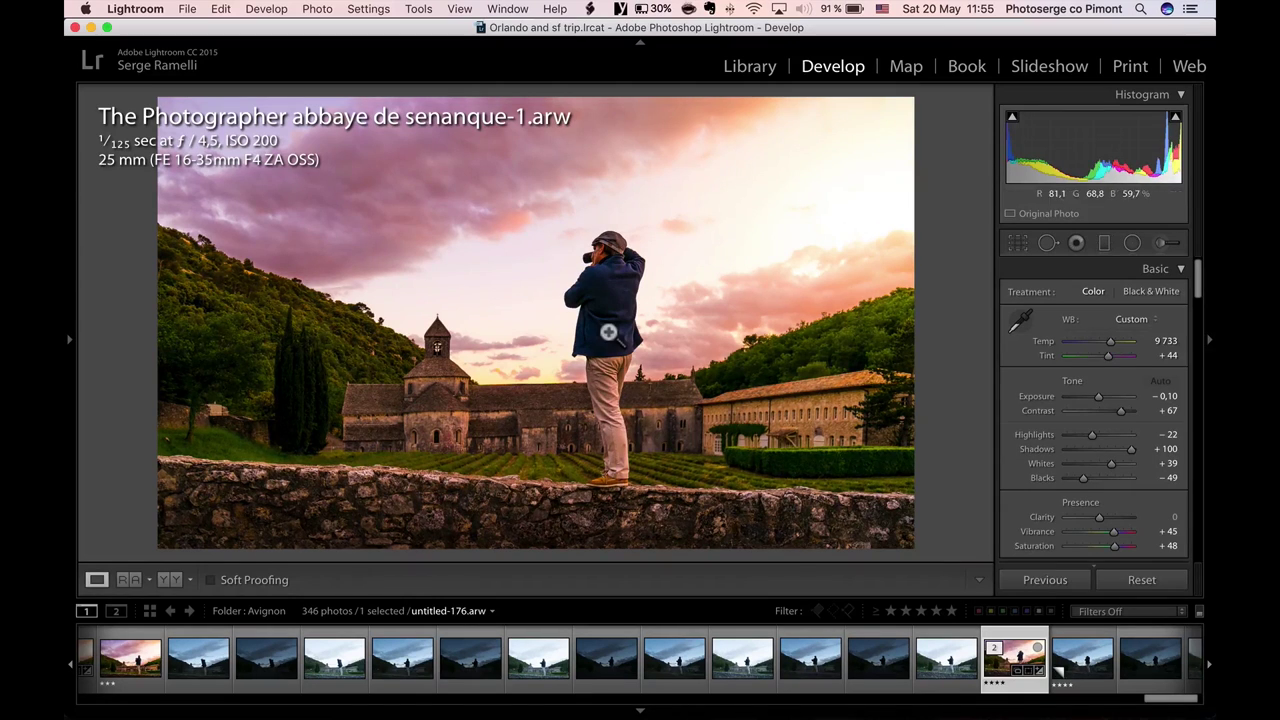
On the unedited Copy 1, set Shadows +100, Whites +51 and Blacks -14
{"action": "left_click", "coordinate": [1092, 660]}
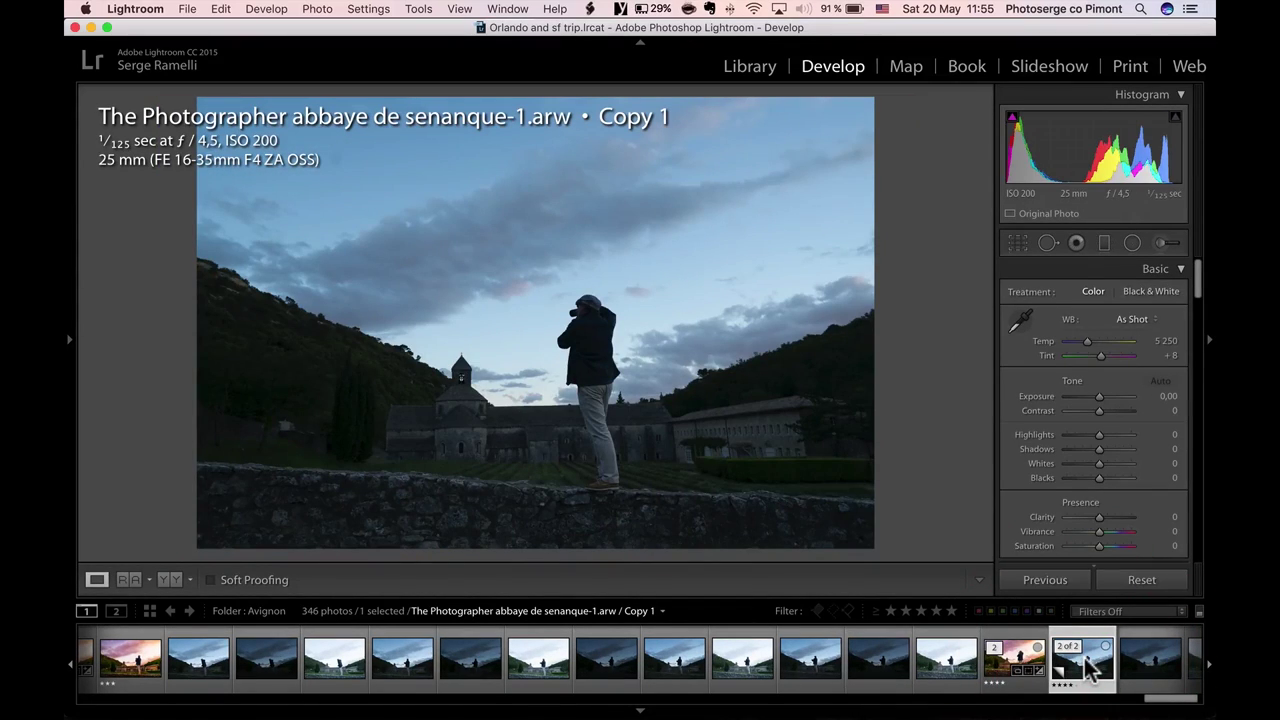
{"action": "key", "text": "i"}
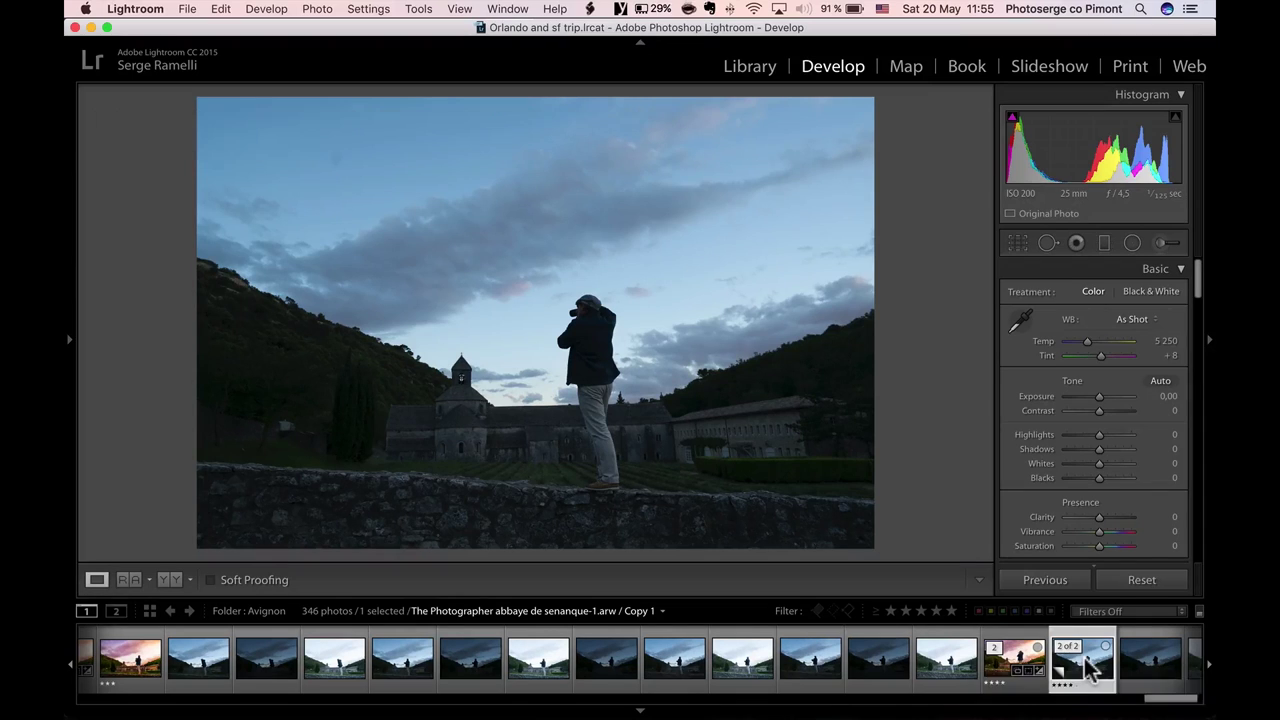
{"action": "key", "text": "i"}
{"action": "key", "text": "i"}
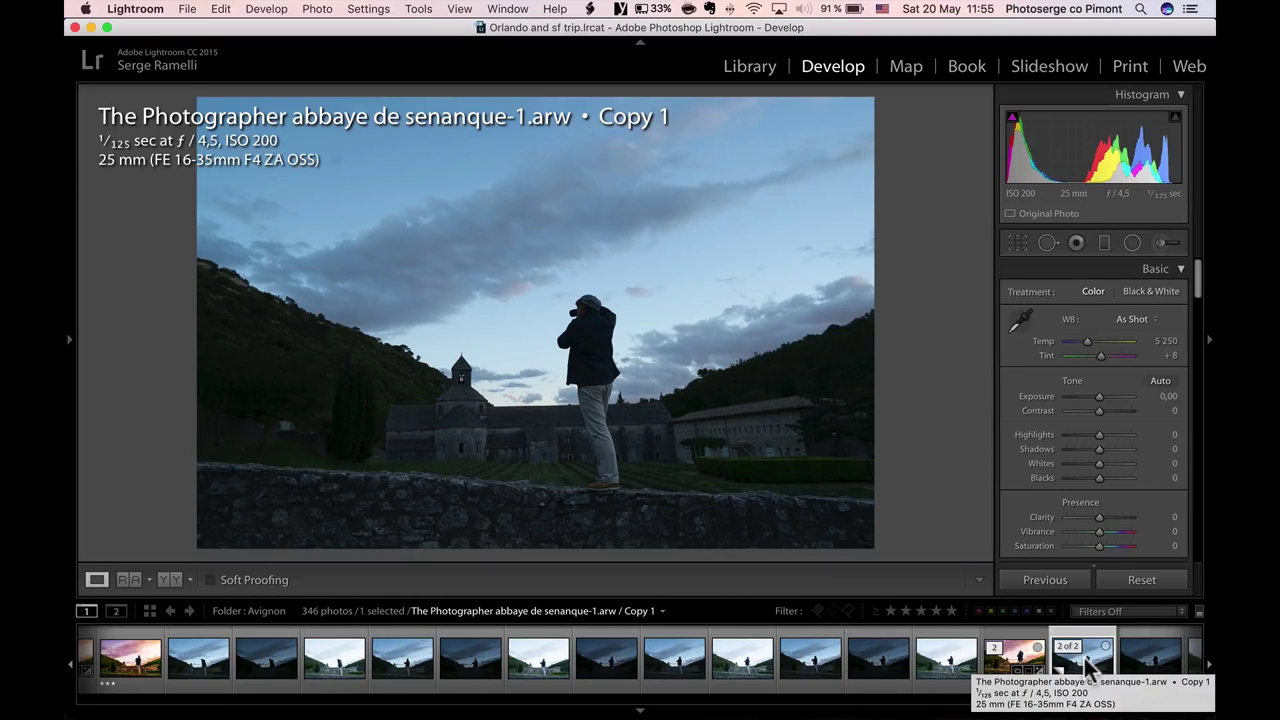
{"action": "key", "text": "i"}
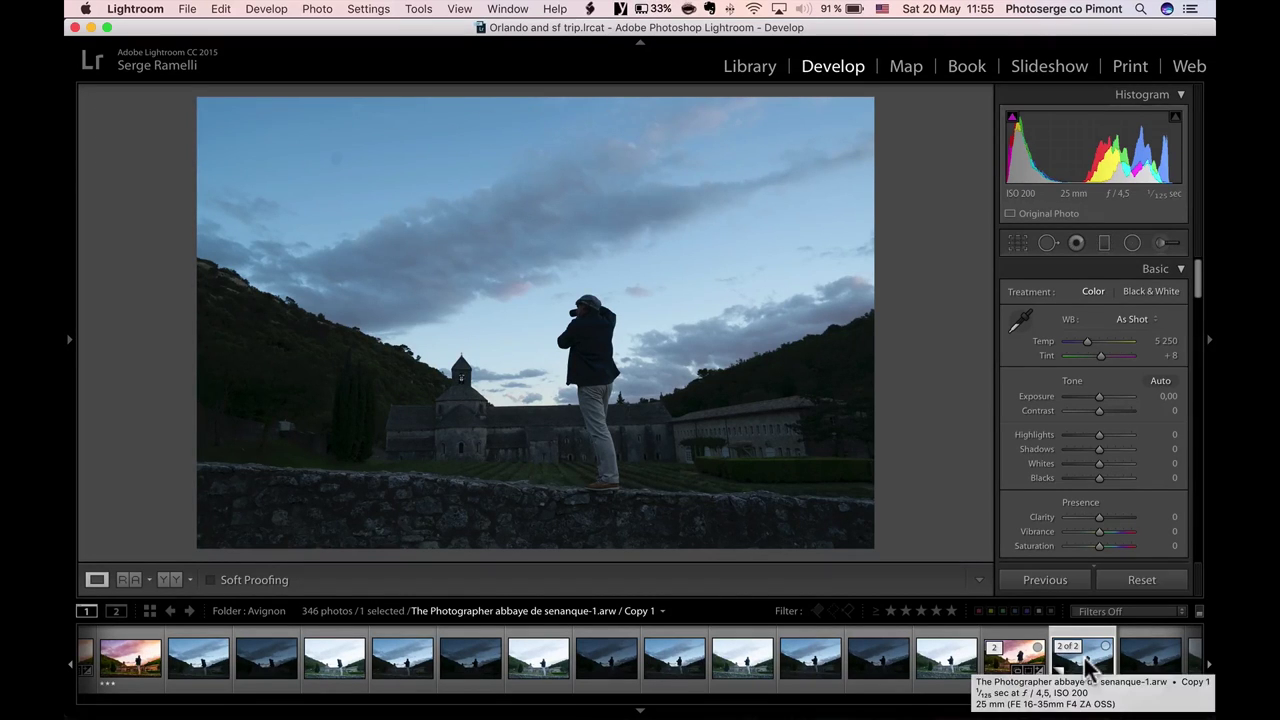
{"action": "left_click_drag", "start_coordinate": [1110, 449], "coordinate": [1094, 479]}
{"action": "left_click", "coordinate": [1110, 464], "text": "alt"}
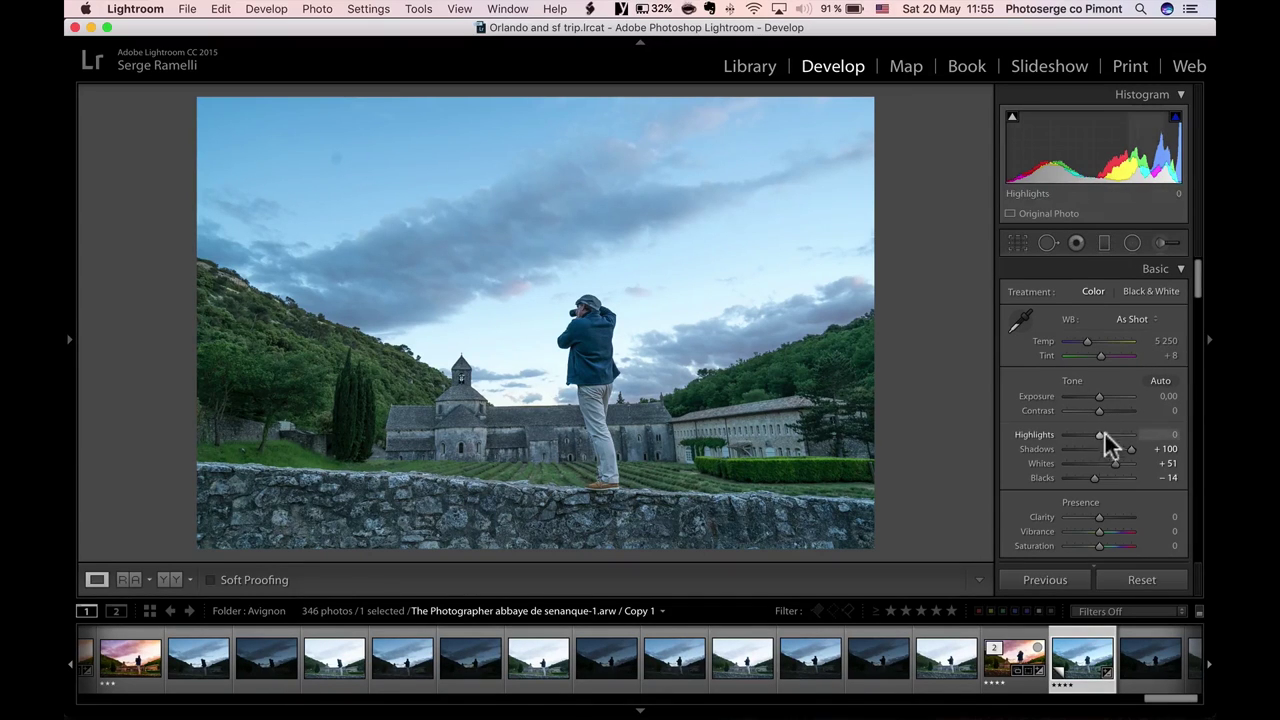
{"action": "left_click", "coordinate": [1137, 321]}
Set Shade WB with Temp 8721, Tint +39, plus Contrast +63, Vibrance +34, Saturation +23, Clarity -2
{"action": "left_click", "coordinate": [1137, 358]}
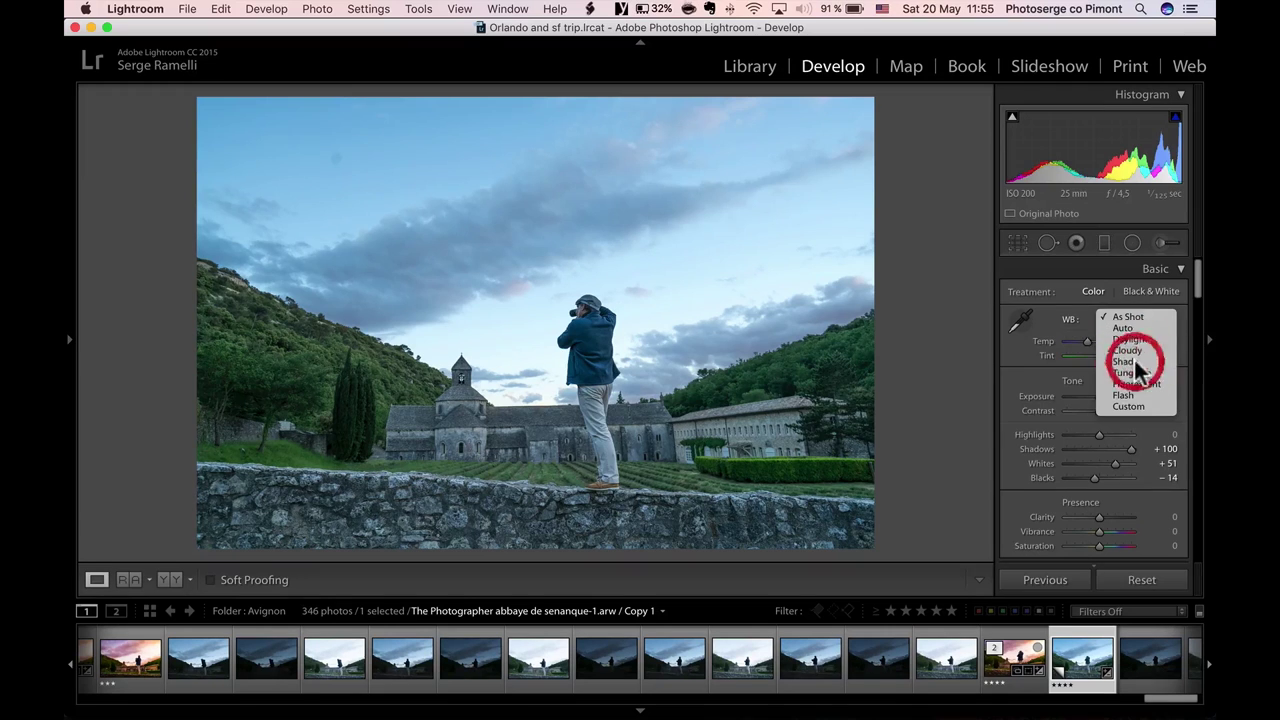
{"action": "left_click_drag", "start_coordinate": [1101, 341], "coordinate": [1107, 343]}
{"action": "left_click_drag", "start_coordinate": [1103, 356], "coordinate": [1107, 351]}
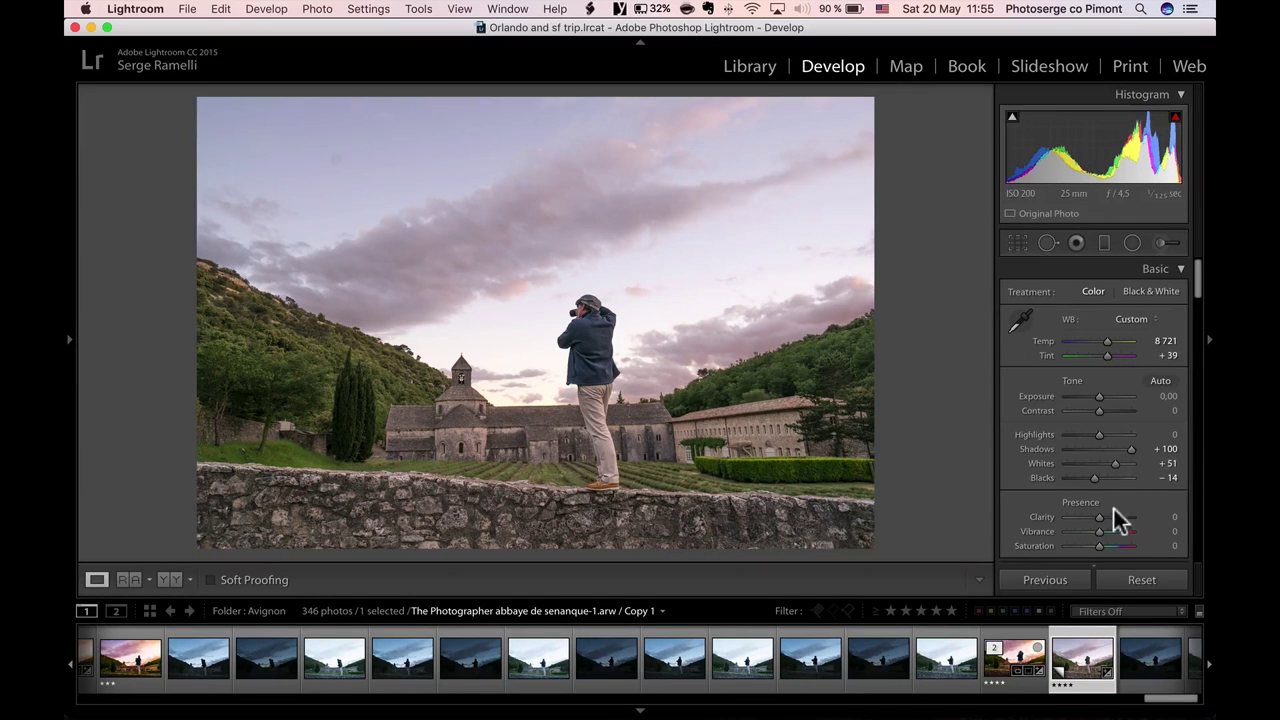
{"action": "left_click_drag", "start_coordinate": [1113, 411], "coordinate": [1117, 415]}
{"action": "mouse_move", "coordinate": [1102, 533]}
{"action": "left_mouse_down"}
{"action": "mouse_move", "coordinate": [1117, 540]}
{"action": "mouse_move", "coordinate": [1106, 546]}
{"action": "left_mouse_up"}
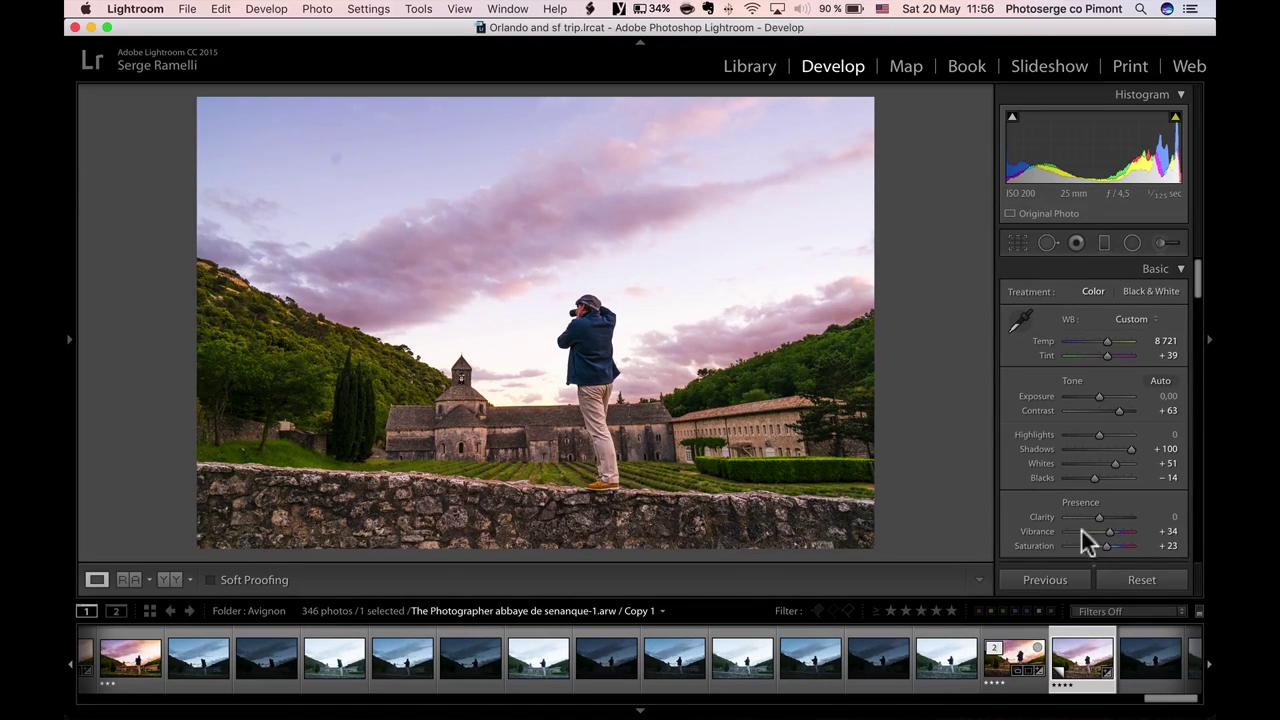
{"action": "left_click_drag", "start_coordinate": [1100, 518], "coordinate": [1097, 518]}
{"action": "left_click", "coordinate": [1105, 244]}
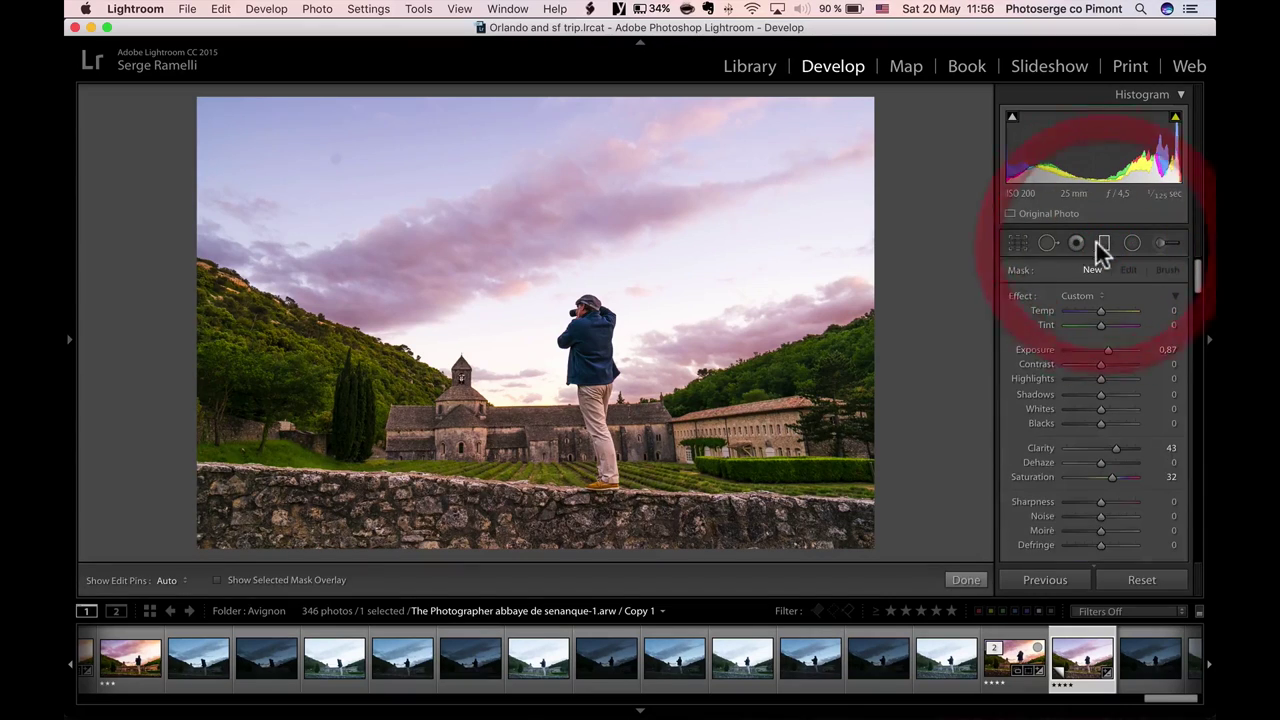
Check the abbey building at 1:1 zoom, then return to the full-photo view
{"action": "left_click", "coordinate": [1017, 243]}
{"action": "left_click", "coordinate": [966, 581]}
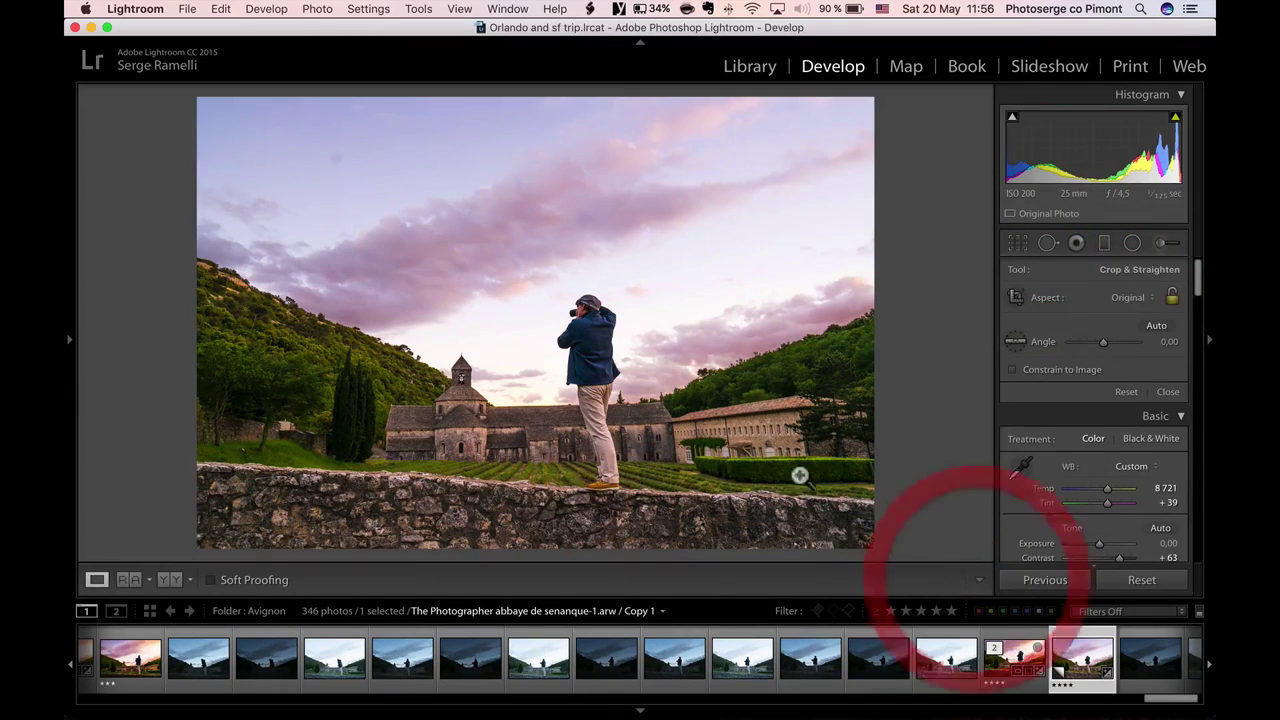
{"action": "left_click", "coordinate": [682, 427]}
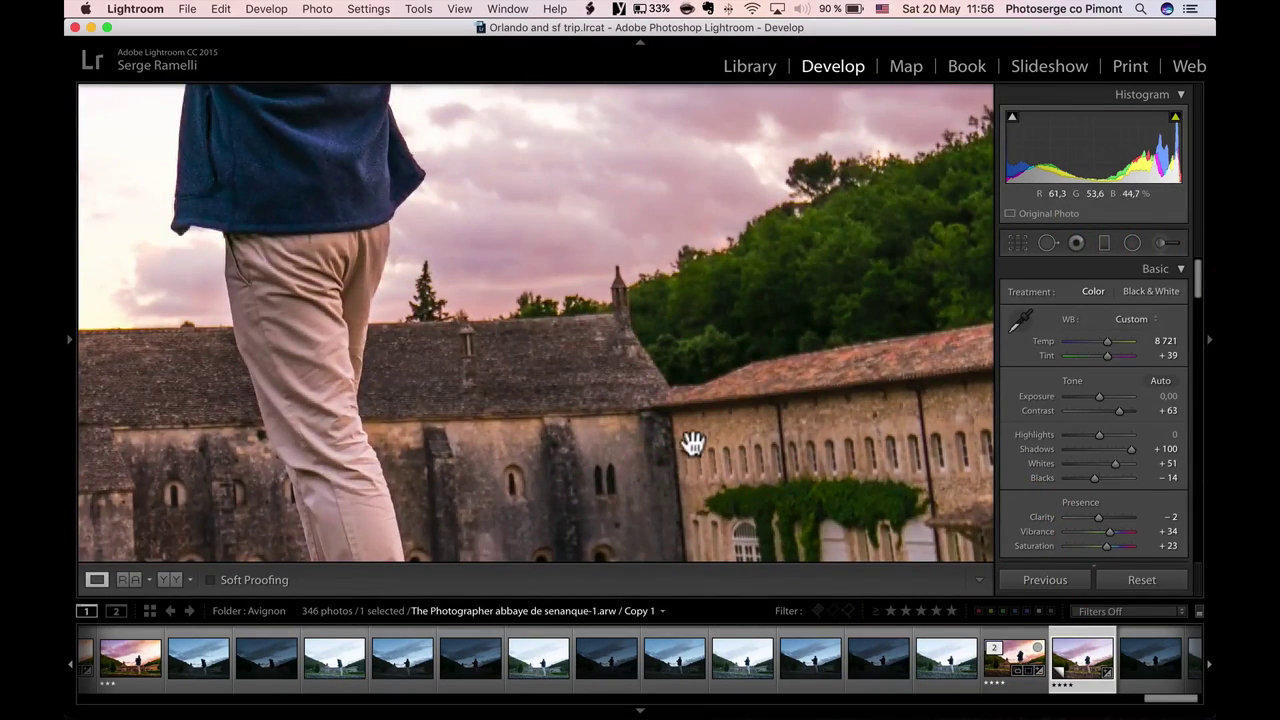
{"action": "left_click", "coordinate": [688, 443]}
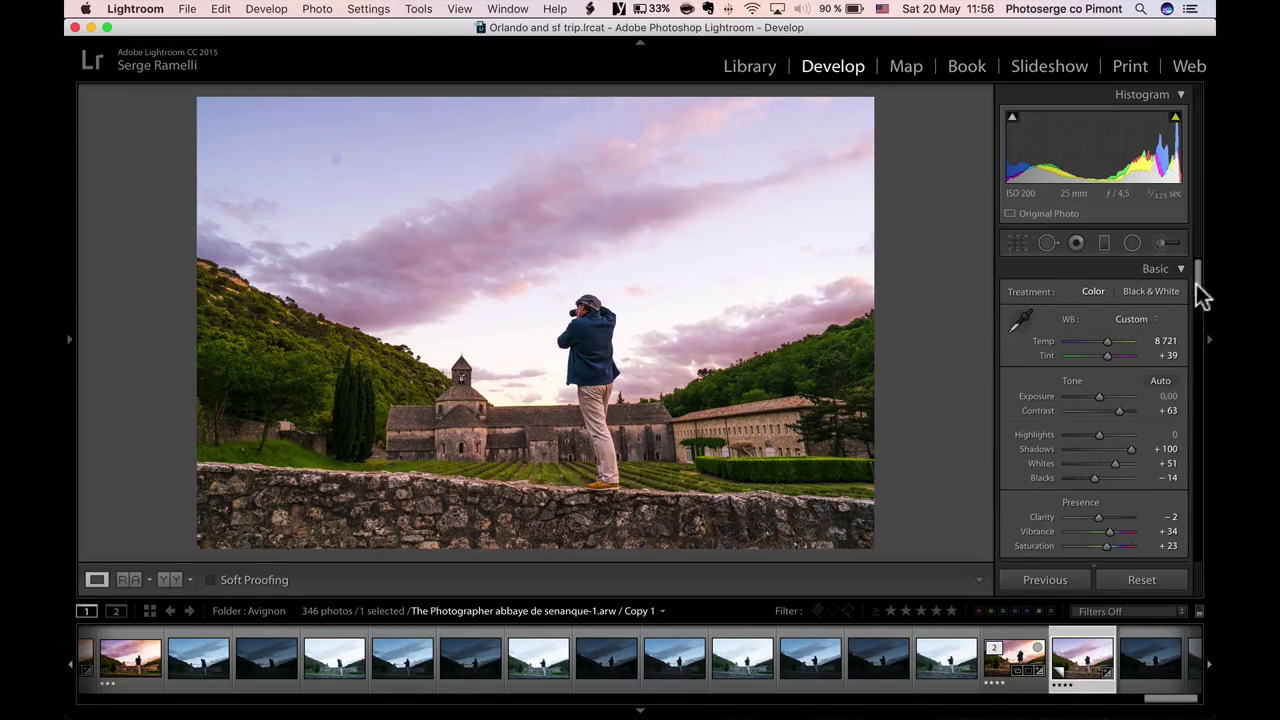
Apply Guided Upright with vertical guides along the right-hand building and the church spire
{"action": "left_click_drag", "start_coordinate": [1196, 284], "coordinate": [1203, 482]}
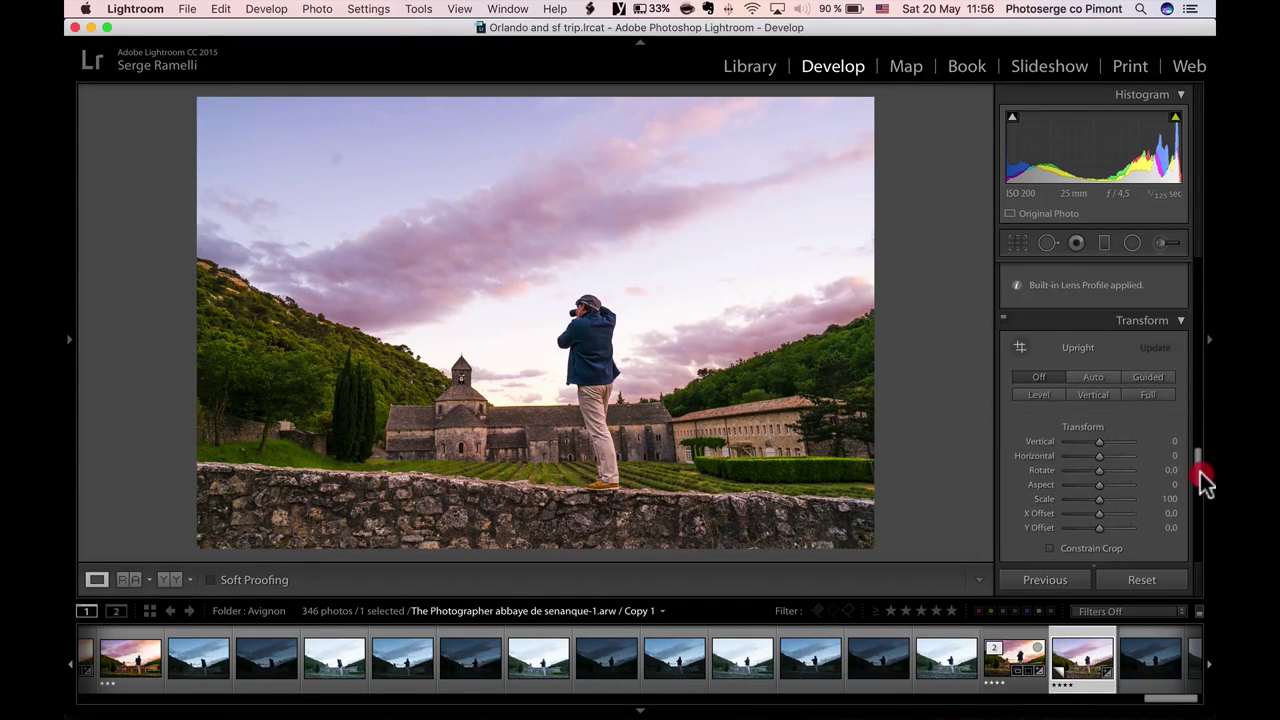
{"action": "left_click", "coordinate": [1147, 377]}
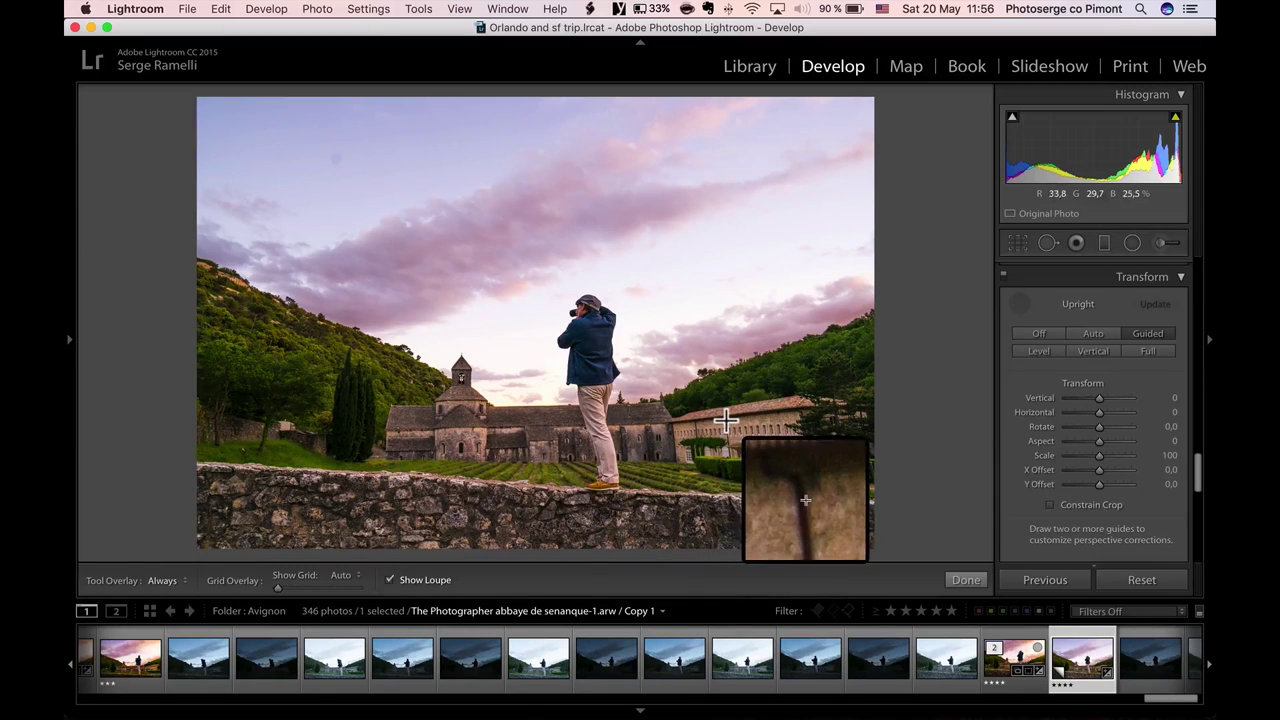
{"action": "left_click_drag", "start_coordinate": [723, 420], "coordinate": [733, 466]}
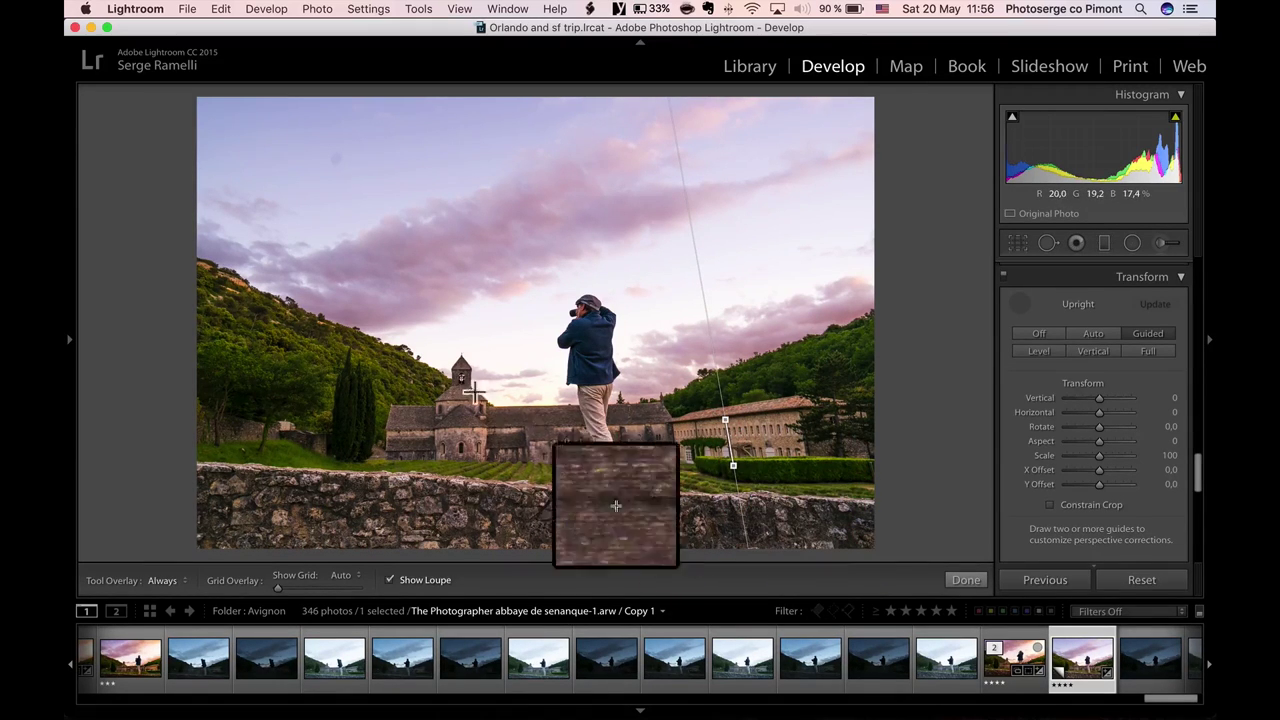
{"action": "left_click_drag", "start_coordinate": [461, 356], "coordinate": [459, 485]}
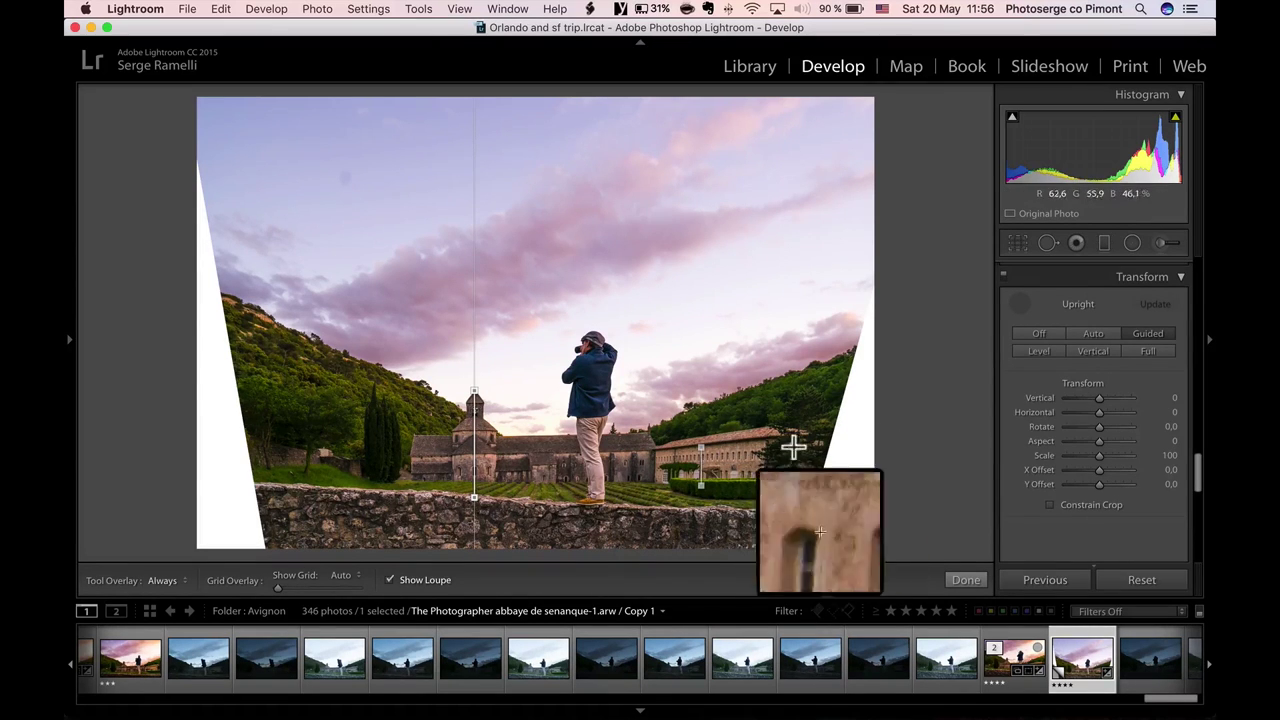
Crop the left, right and top edges inward past the white wedges and commit the crop
{"action": "left_click", "coordinate": [1018, 243]}
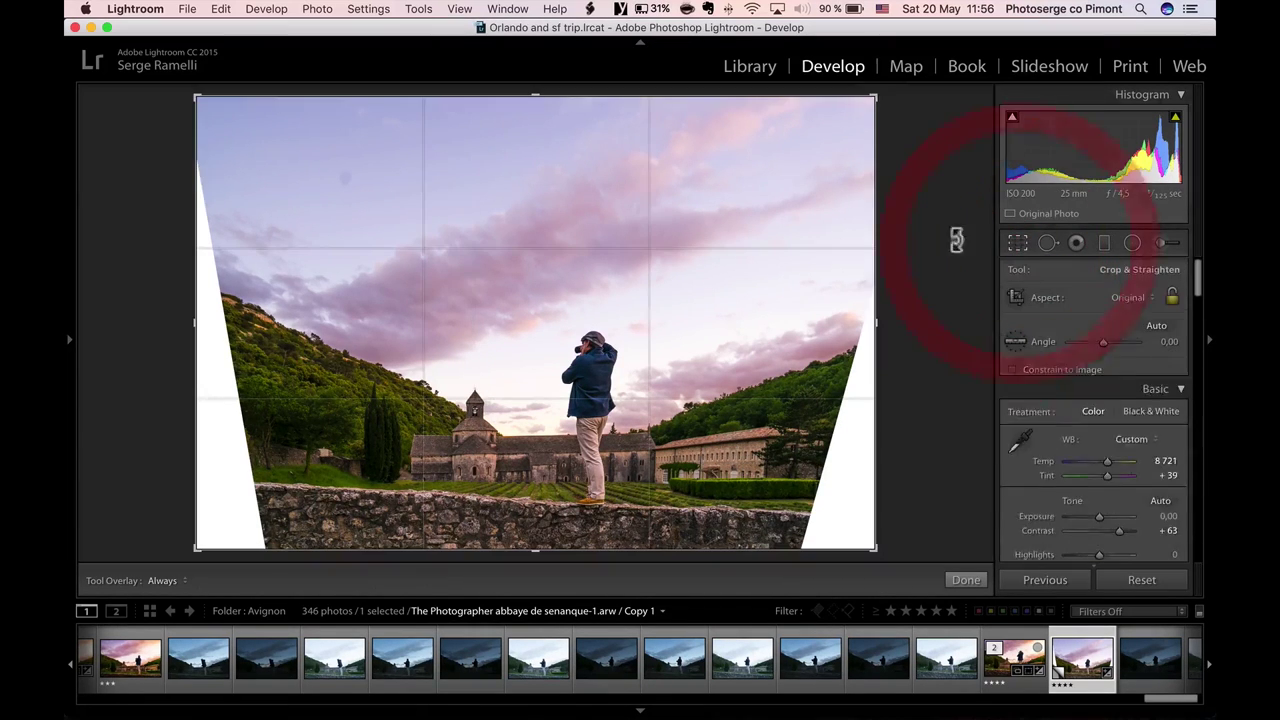
{"action": "left_click_drag", "start_coordinate": [871, 323], "coordinate": [834, 324]}
{"action": "left_click_drag", "start_coordinate": [231, 319], "coordinate": [277, 323]}
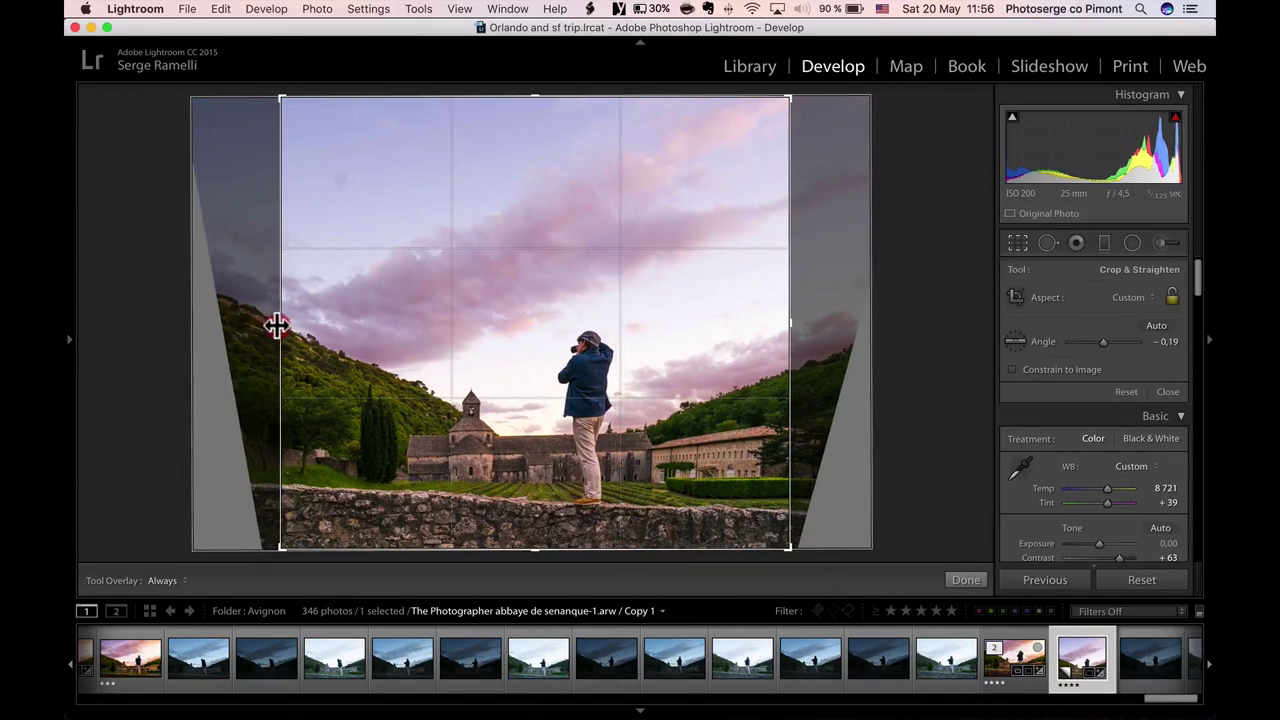
{"action": "left_click_drag", "start_coordinate": [549, 94], "coordinate": [533, 165]}
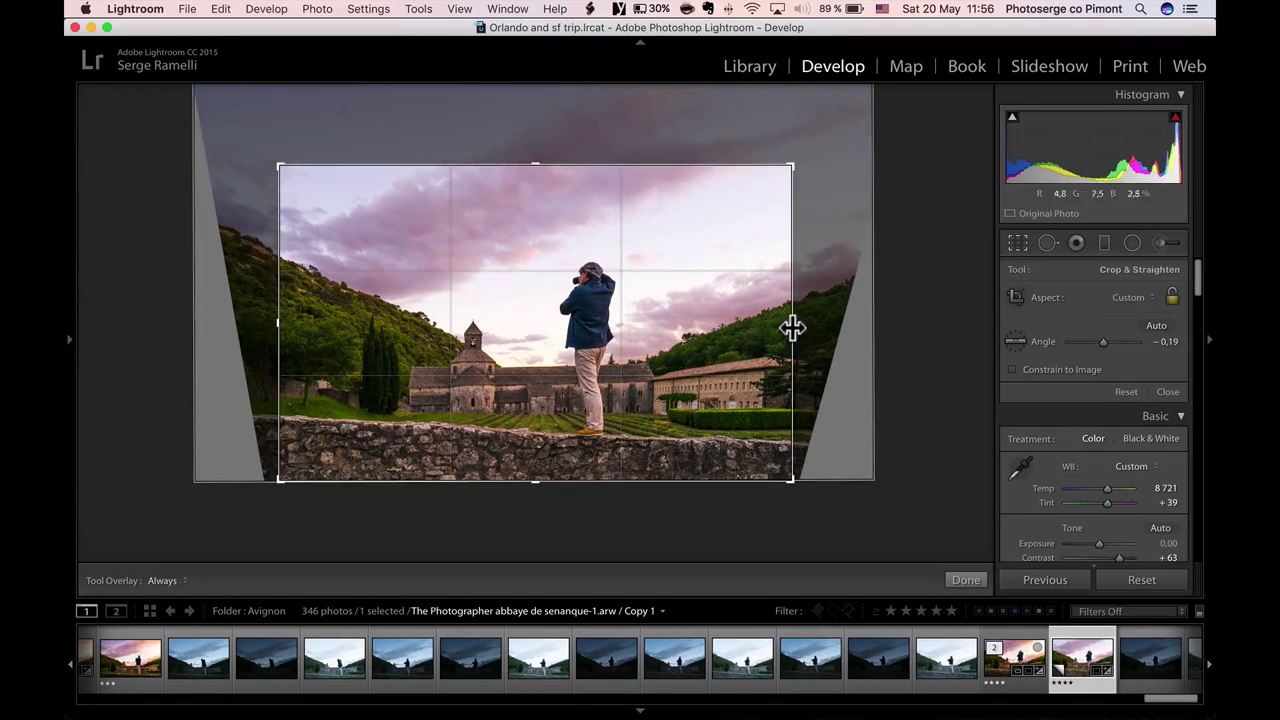
{"action": "left_click_drag", "start_coordinate": [794, 324], "coordinate": [780, 322]}
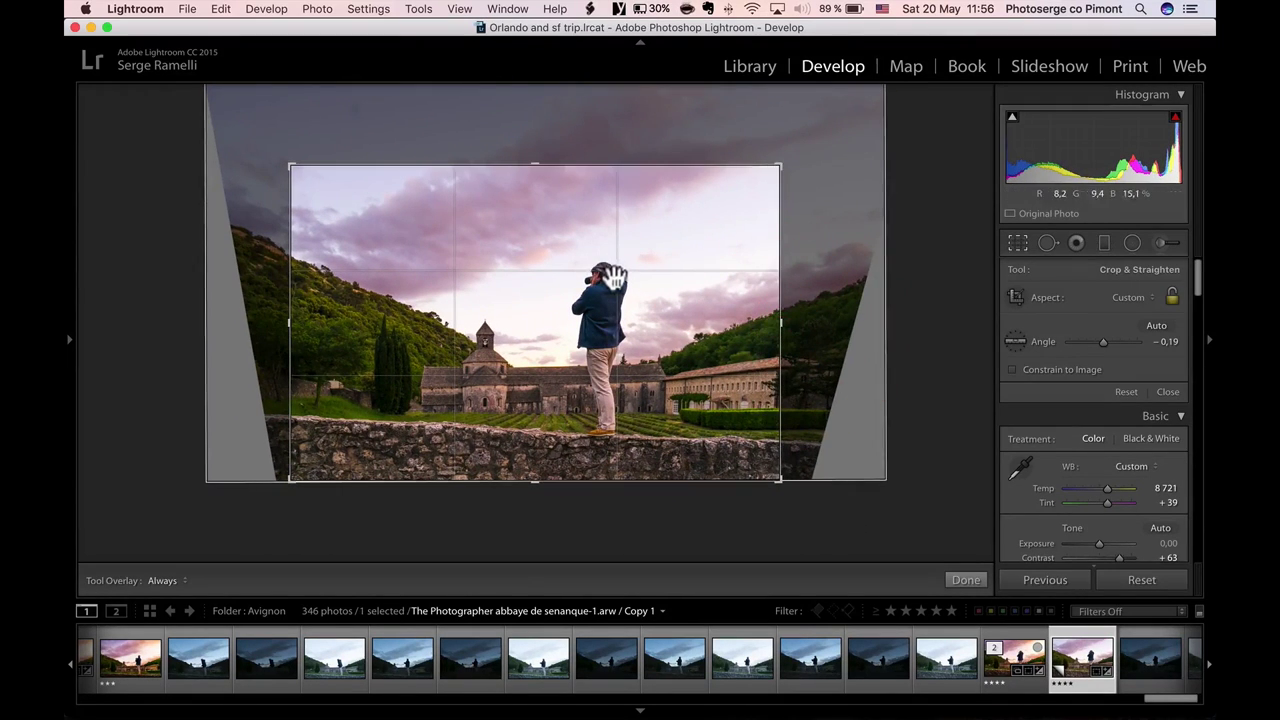
{"action": "left_click_drag", "start_coordinate": [545, 164], "coordinate": [537, 146]}
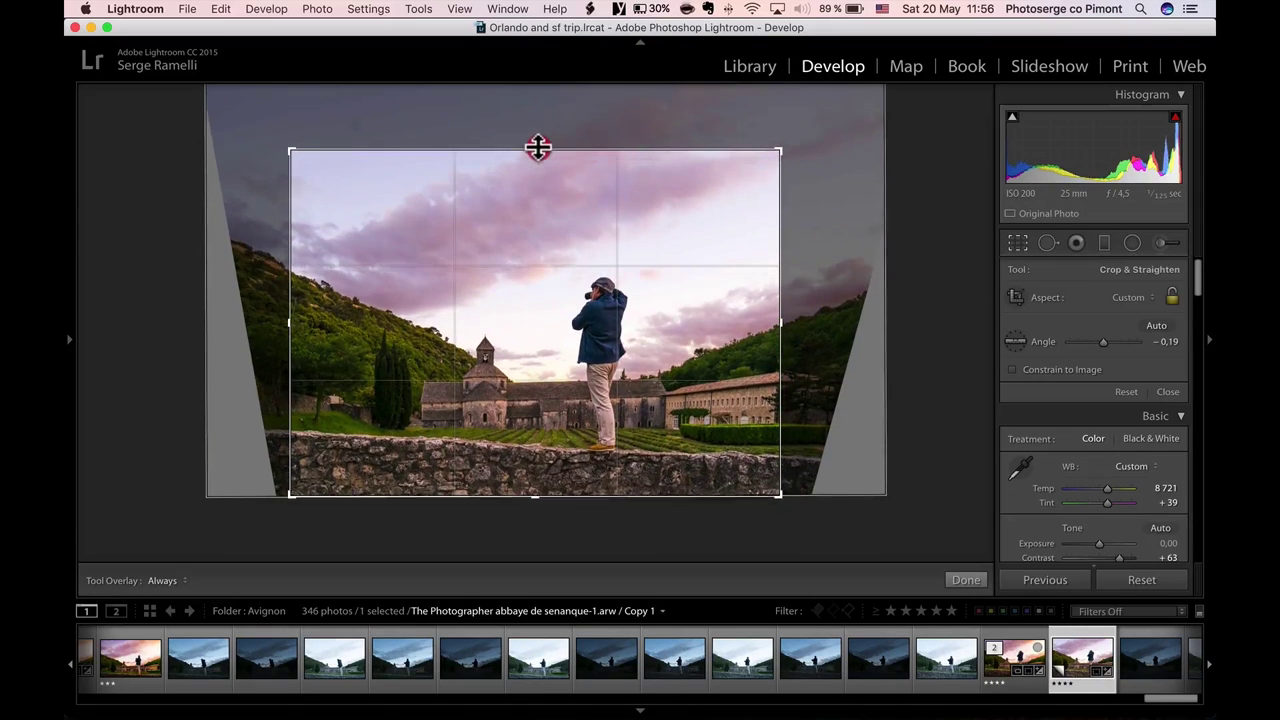
{"action": "left_click", "coordinate": [543, 143]}
{"action": "key", "text": "Return"}
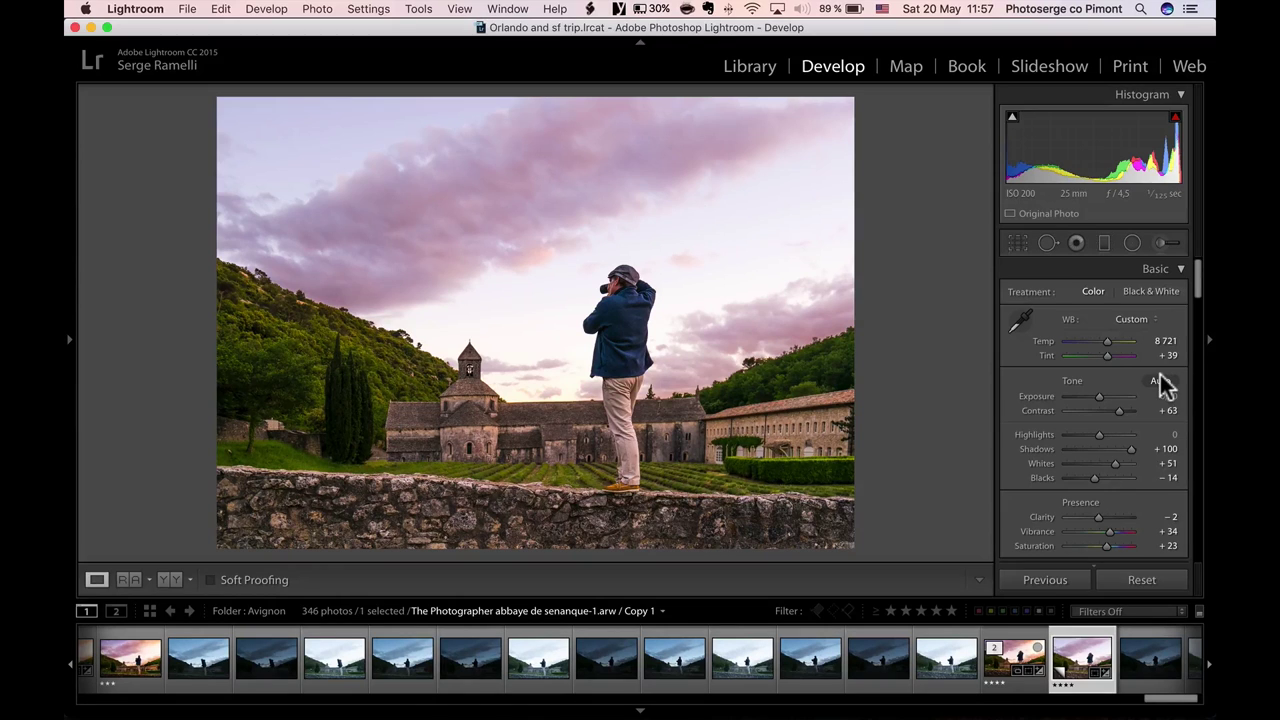
Add a sky graduated filter with Temp -28, Exposure -0.04, Clarity -16, extending its upper transition
{"action": "left_click", "coordinate": [1105, 244]}
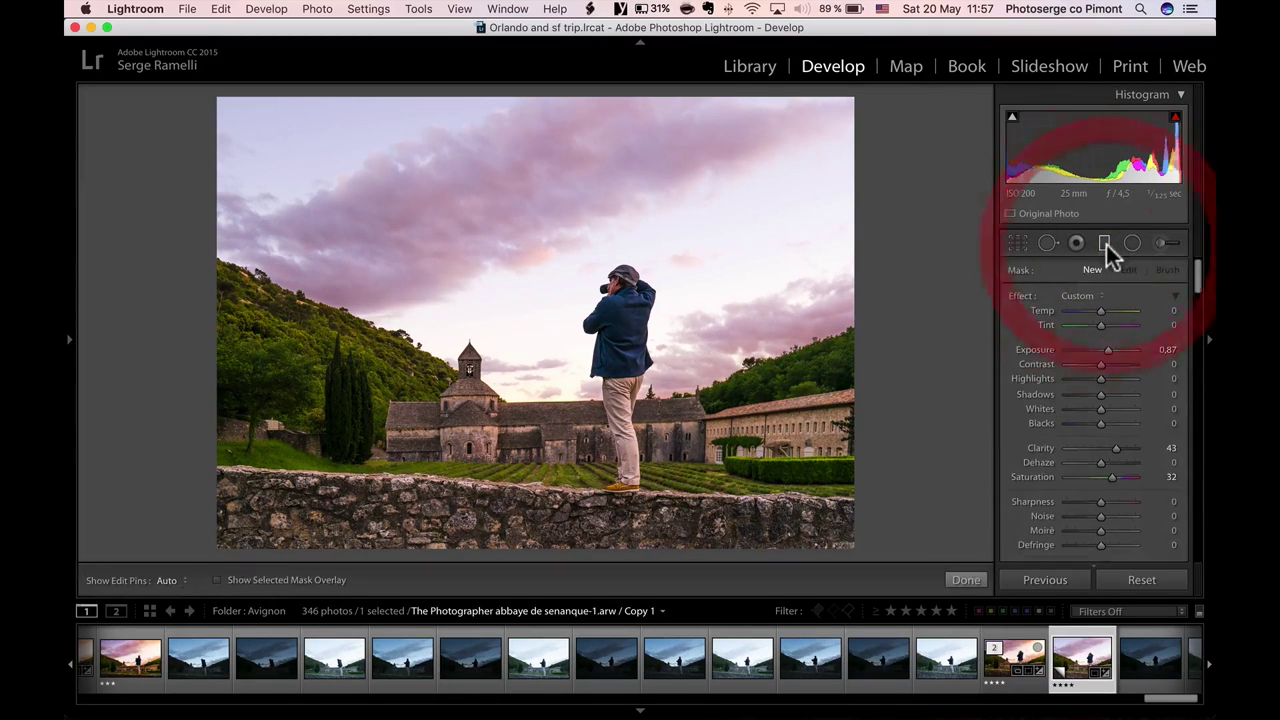
{"action": "left_click_drag", "start_coordinate": [534, 228], "coordinate": [537, 374]}
{"action": "left_click", "coordinate": [1094, 294]}
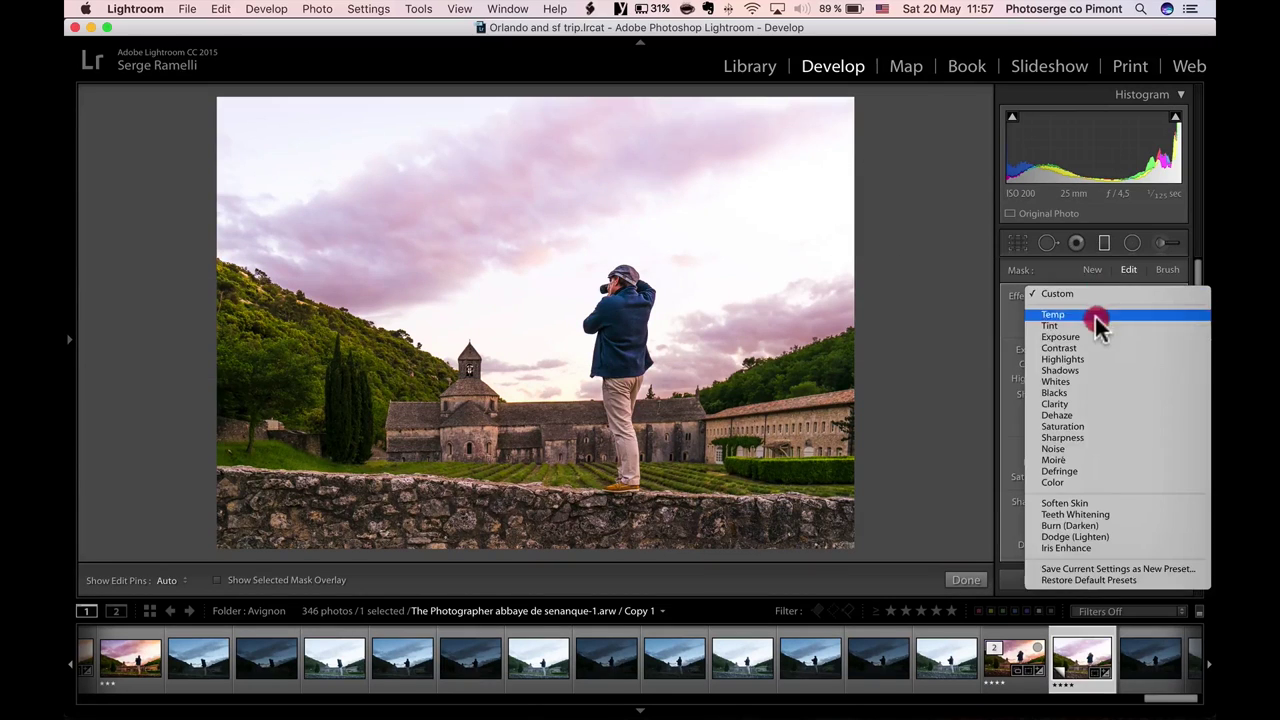
{"action": "left_click", "coordinate": [1094, 332]}
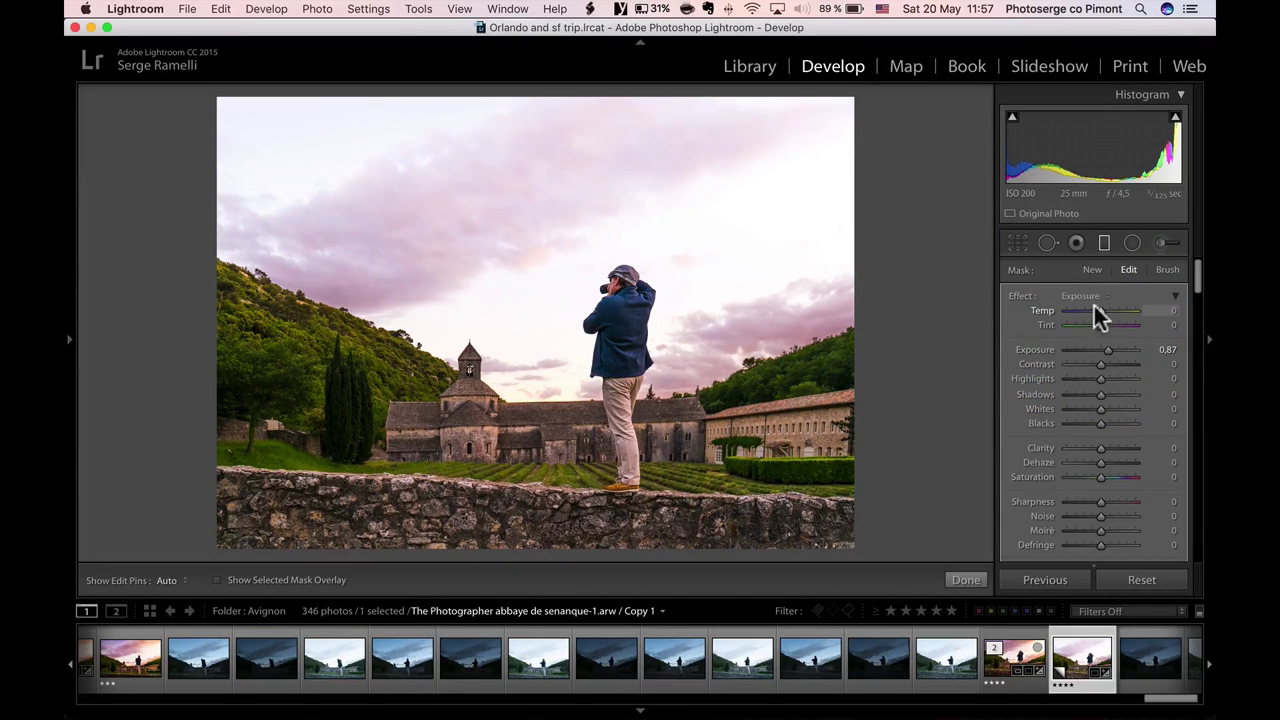
{"action": "left_click_drag", "start_coordinate": [1100, 311], "coordinate": [1092, 316]}
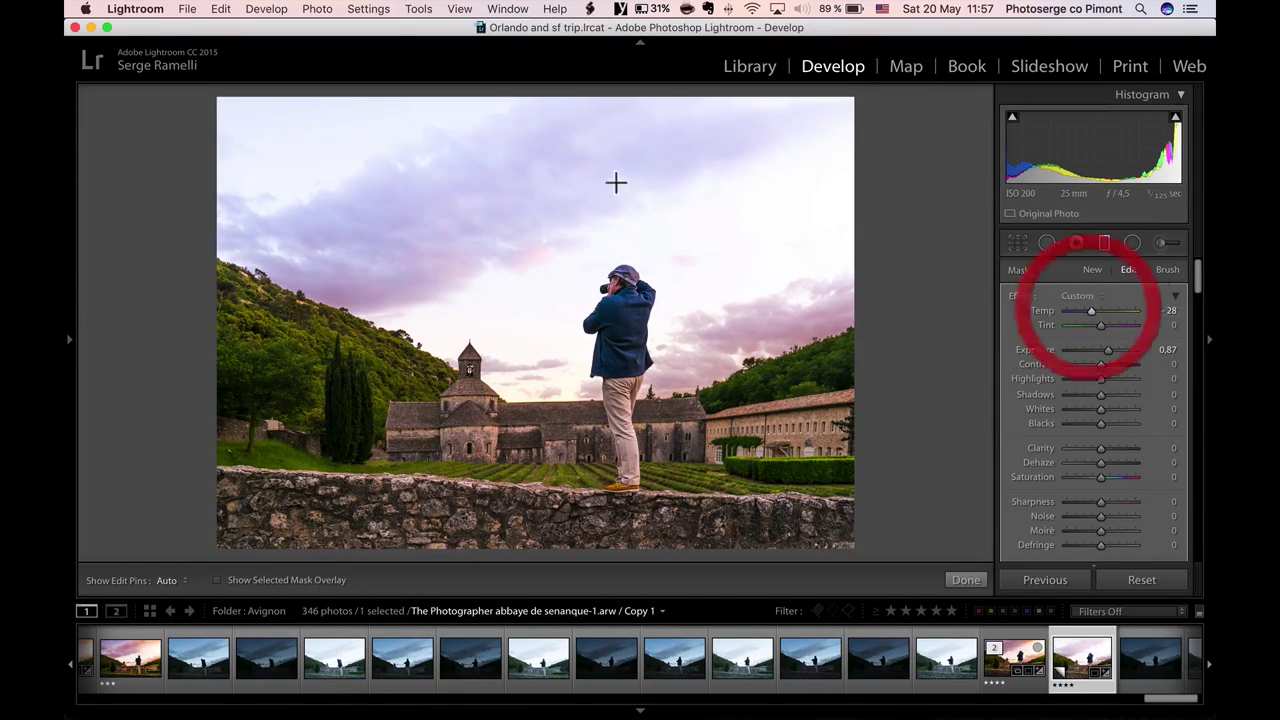
{"action": "left_click_drag", "start_coordinate": [1113, 358], "coordinate": [1104, 350]}
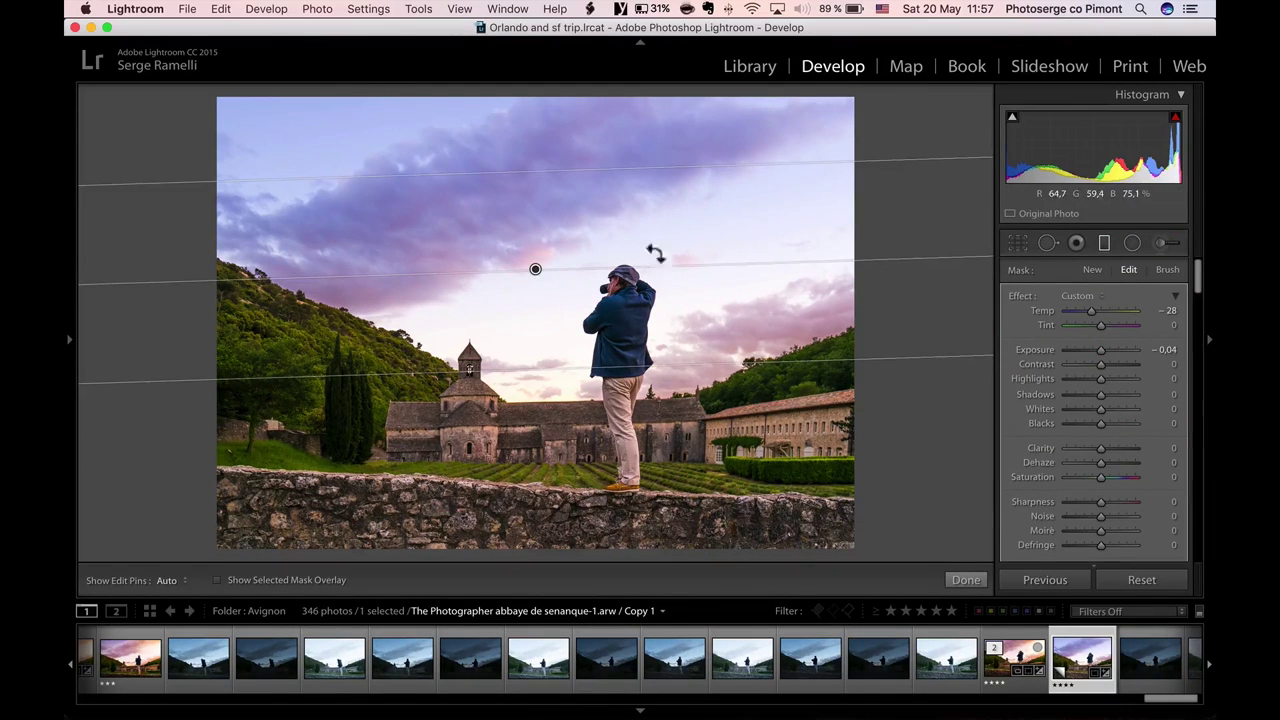
{"action": "scroll", "coordinate": [1098, 457], "scroll_direction": "down", "scroll_amount": 1}
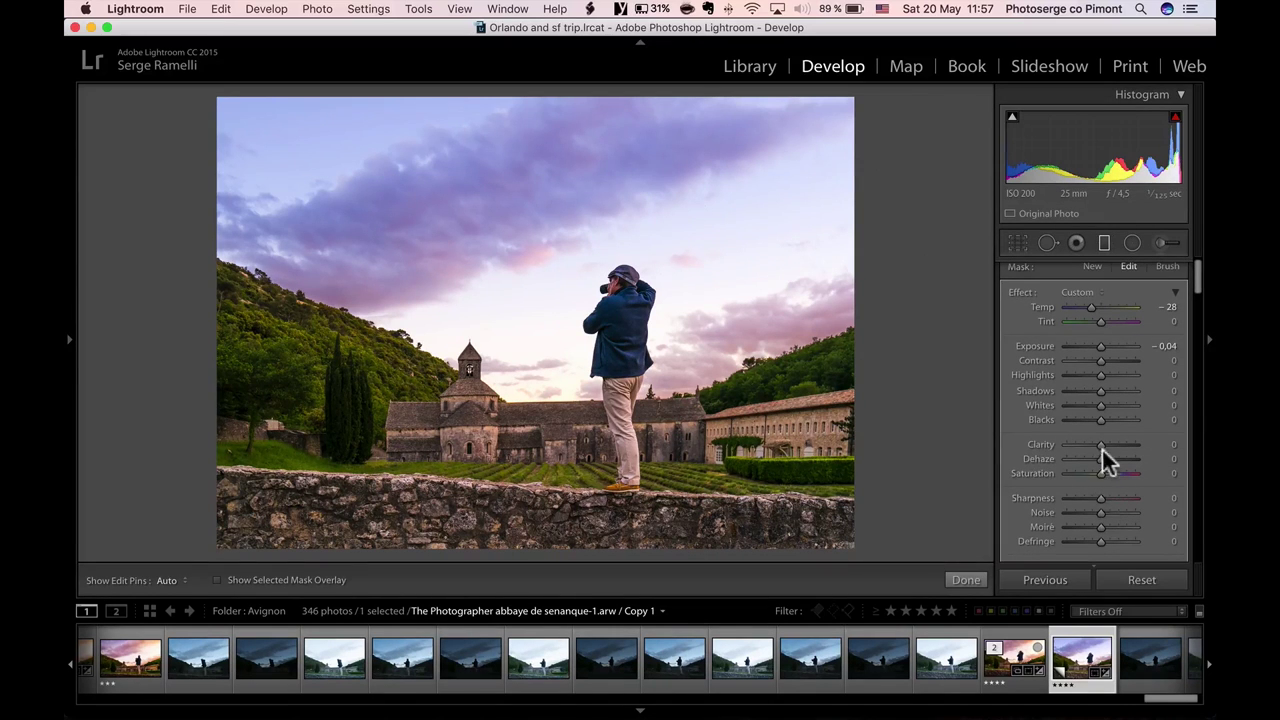
{"action": "left_click_drag", "start_coordinate": [1101, 444], "coordinate": [1096, 447]}
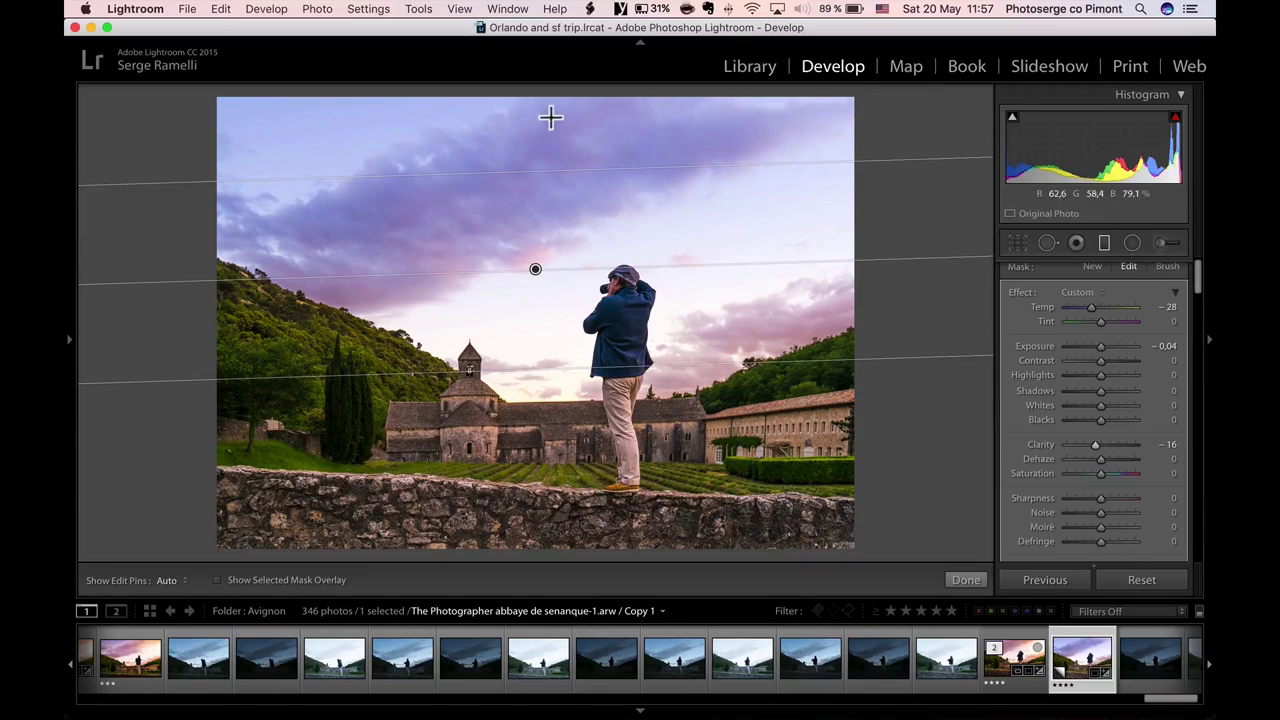
{"action": "left_click_drag", "start_coordinate": [546, 170], "coordinate": [545, 157]}
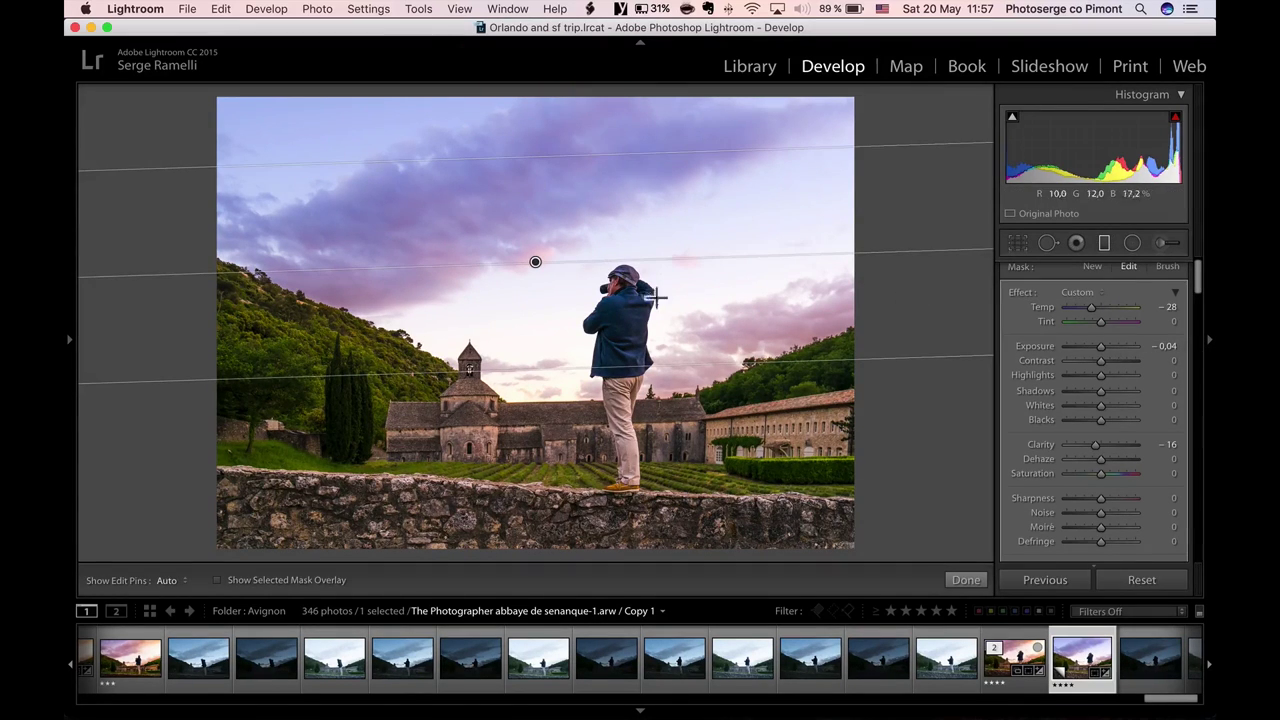
Add a graduated filter rising from the stone wall with Clarity 74 and Exposure -1.26, then finish
{"action": "left_click_drag", "start_coordinate": [563, 523], "coordinate": [563, 459]}
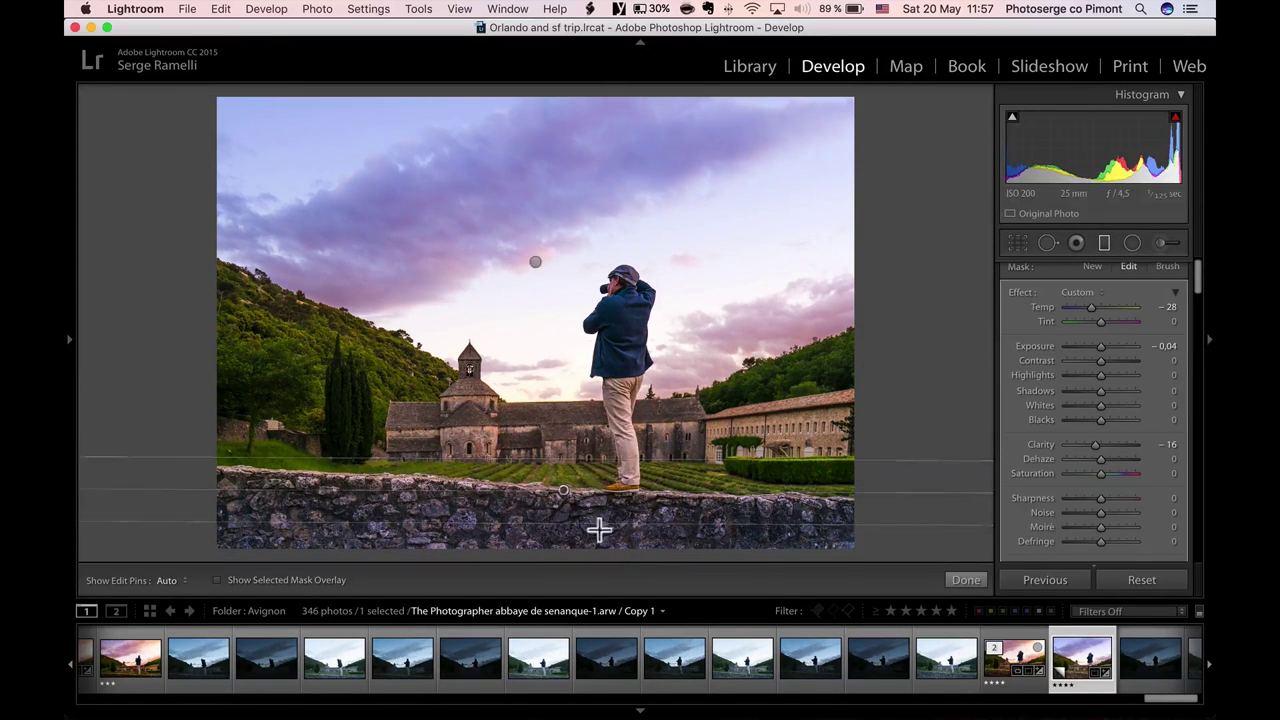
{"action": "left_click_drag", "start_coordinate": [1086, 294], "coordinate": [1081, 398]}
{"action": "left_click_drag", "start_coordinate": [1122, 446], "coordinate": [1126, 445]}
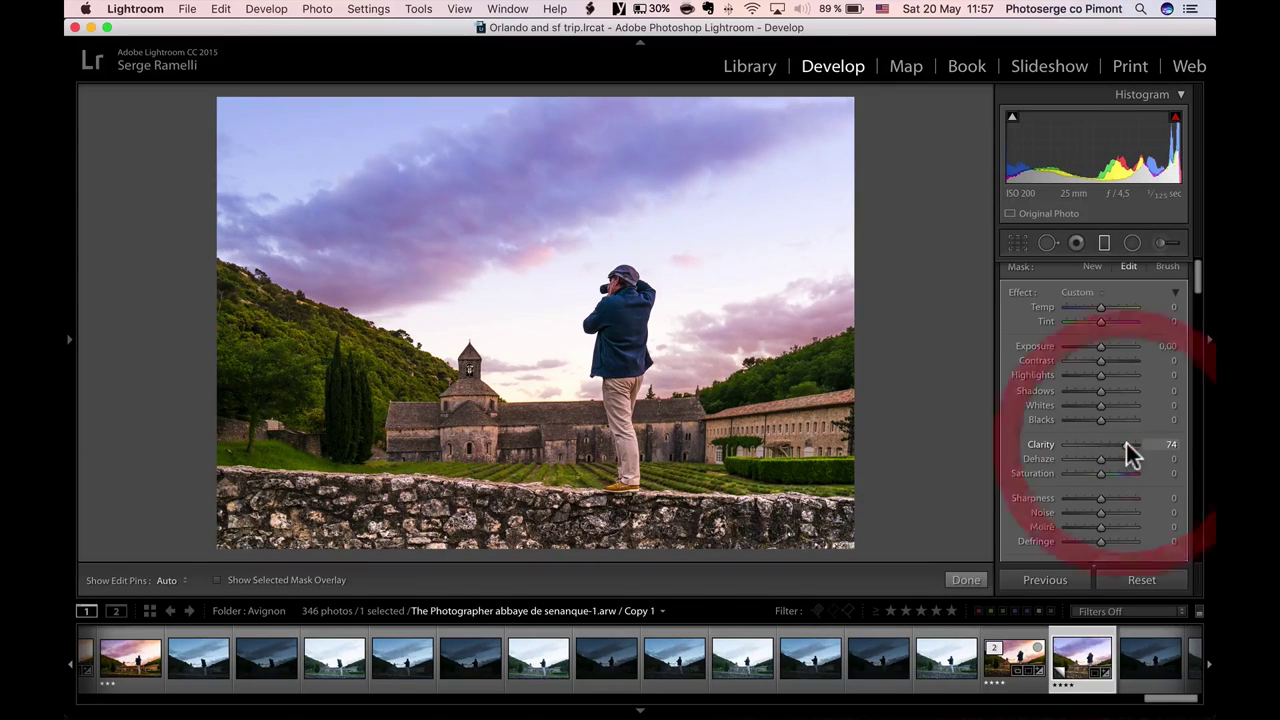
{"action": "left_click_drag", "start_coordinate": [1102, 347], "coordinate": [1090, 345]}
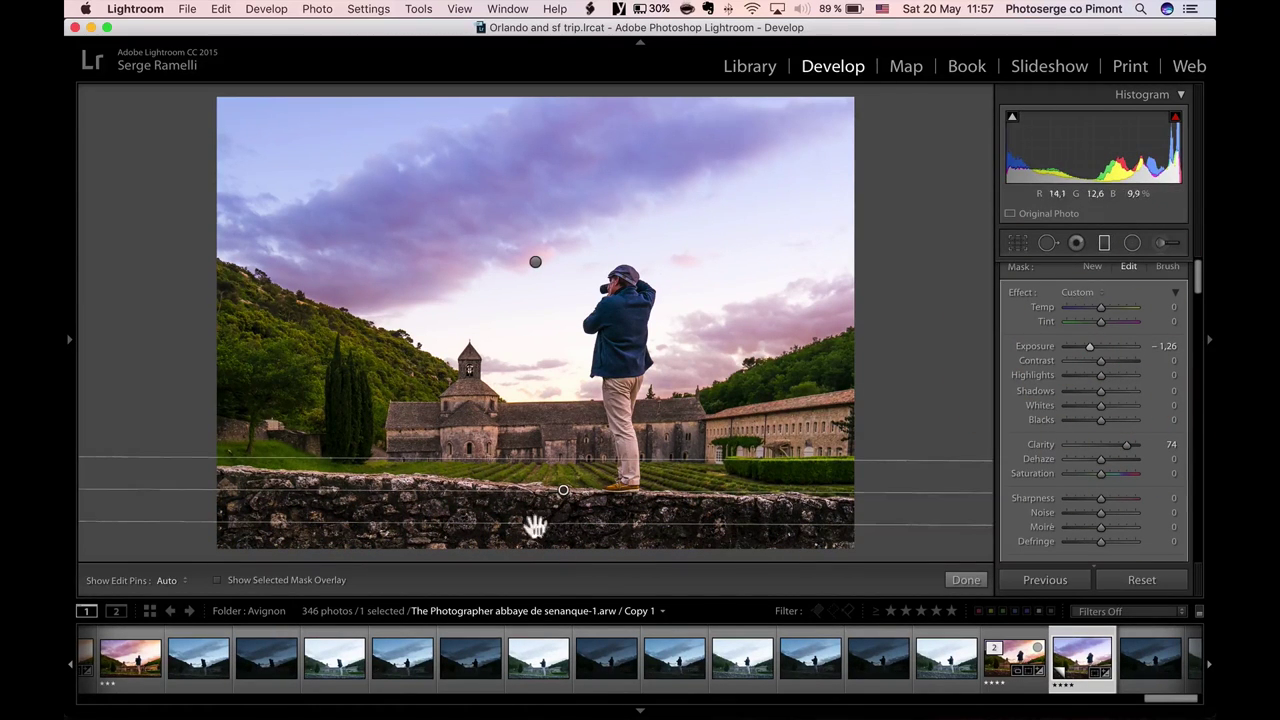
{"action": "left_click", "coordinate": [972, 581]}
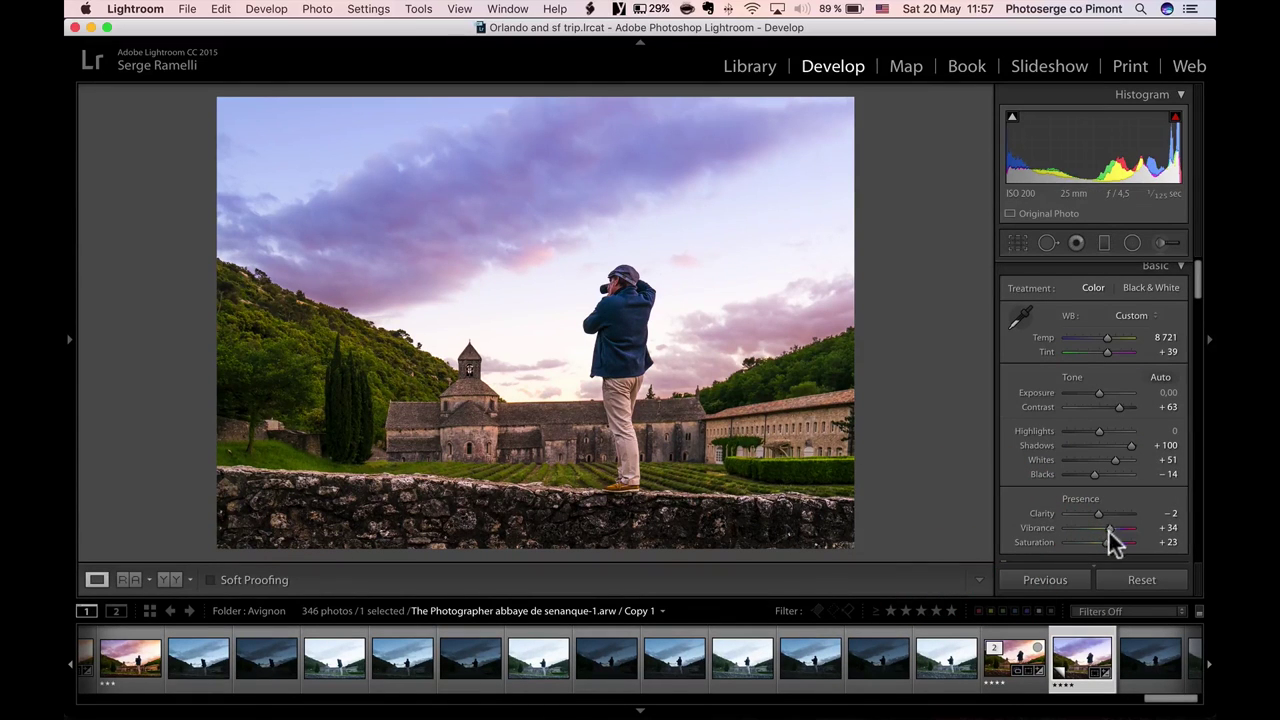
Raise Vibrance to +48 and Temp to 11 438, and compare with another edited photo
{"action": "left_click_drag", "start_coordinate": [1109, 532], "coordinate": [1116, 530]}
{"action": "left_click_drag", "start_coordinate": [1109, 339], "coordinate": [1117, 338]}
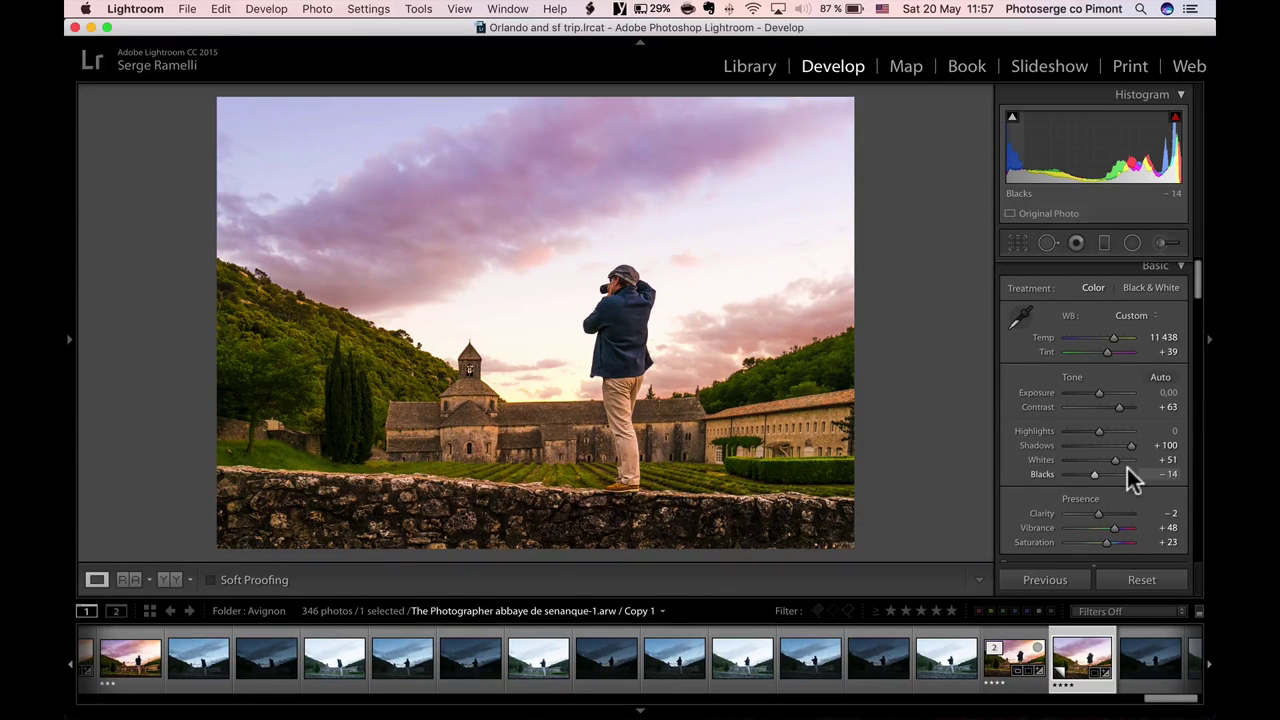
{"action": "left_click", "coordinate": [1015, 662]}
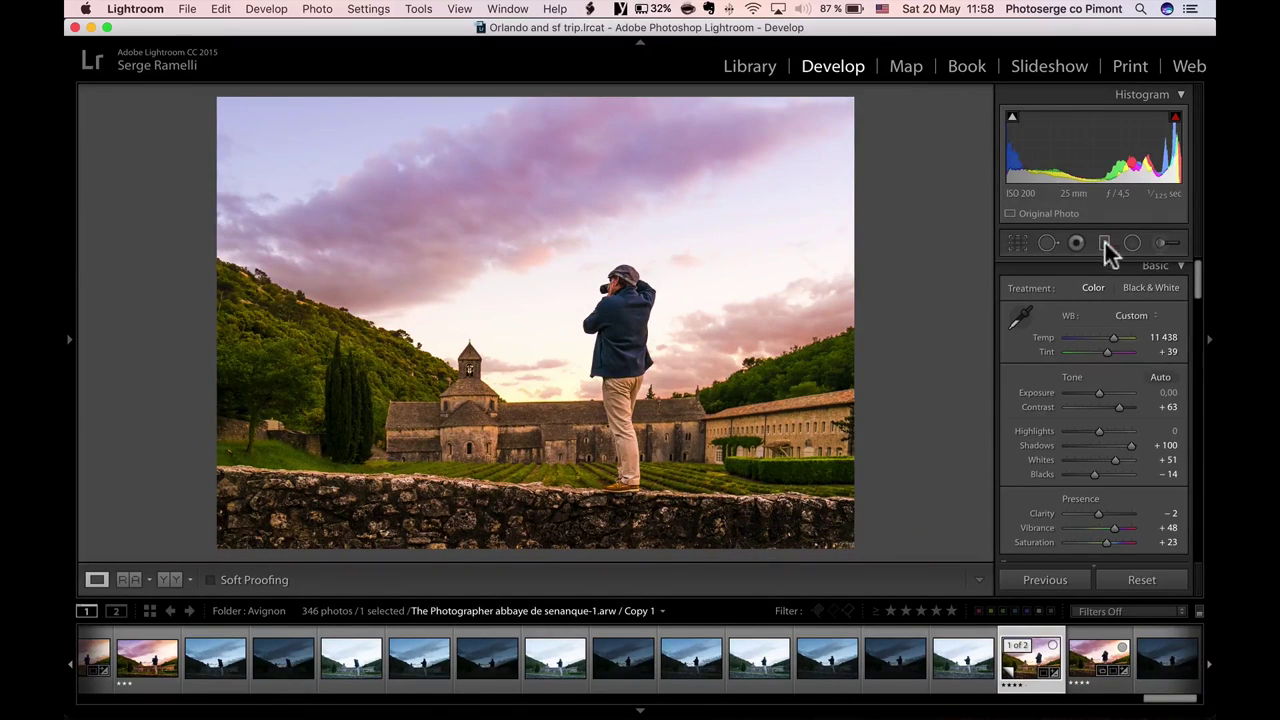
{"action": "left_click", "coordinate": [1105, 243]}
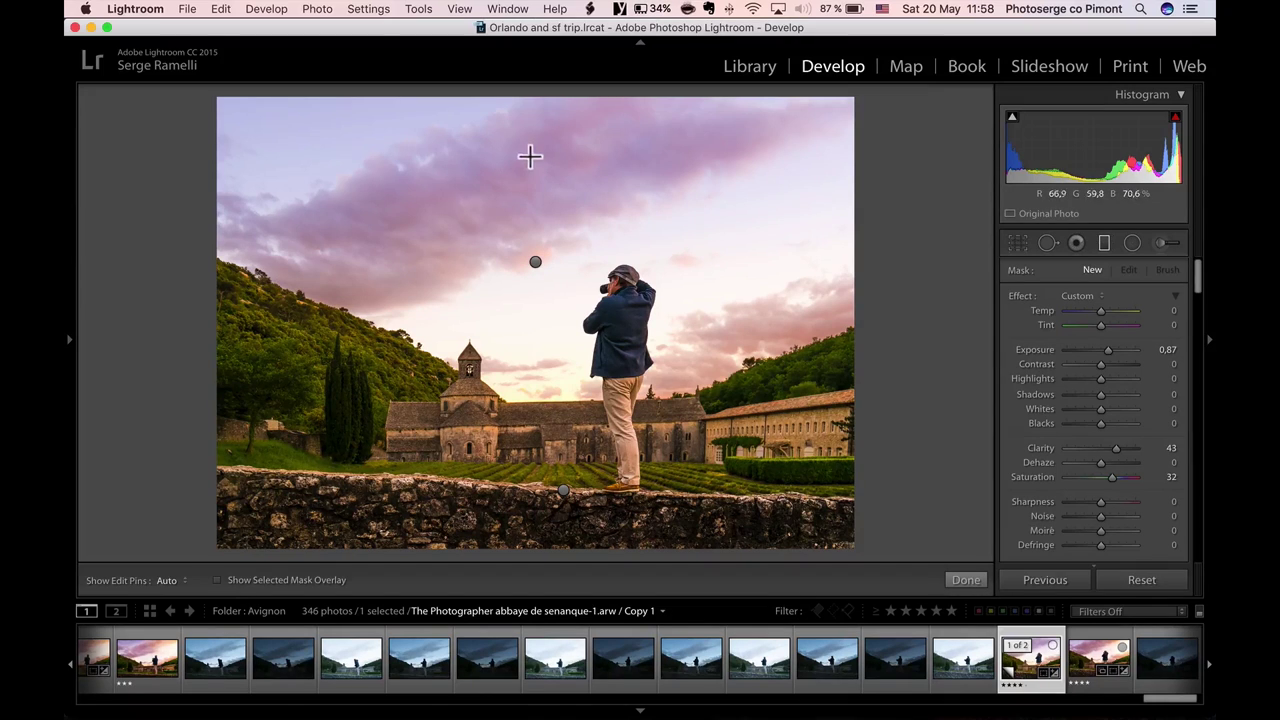
Darken the upper sky with an Exposure-only graduated filter at -1.33, and lower Blacks to -26
{"action": "left_click_drag", "start_coordinate": [530, 156], "coordinate": [541, 297]}
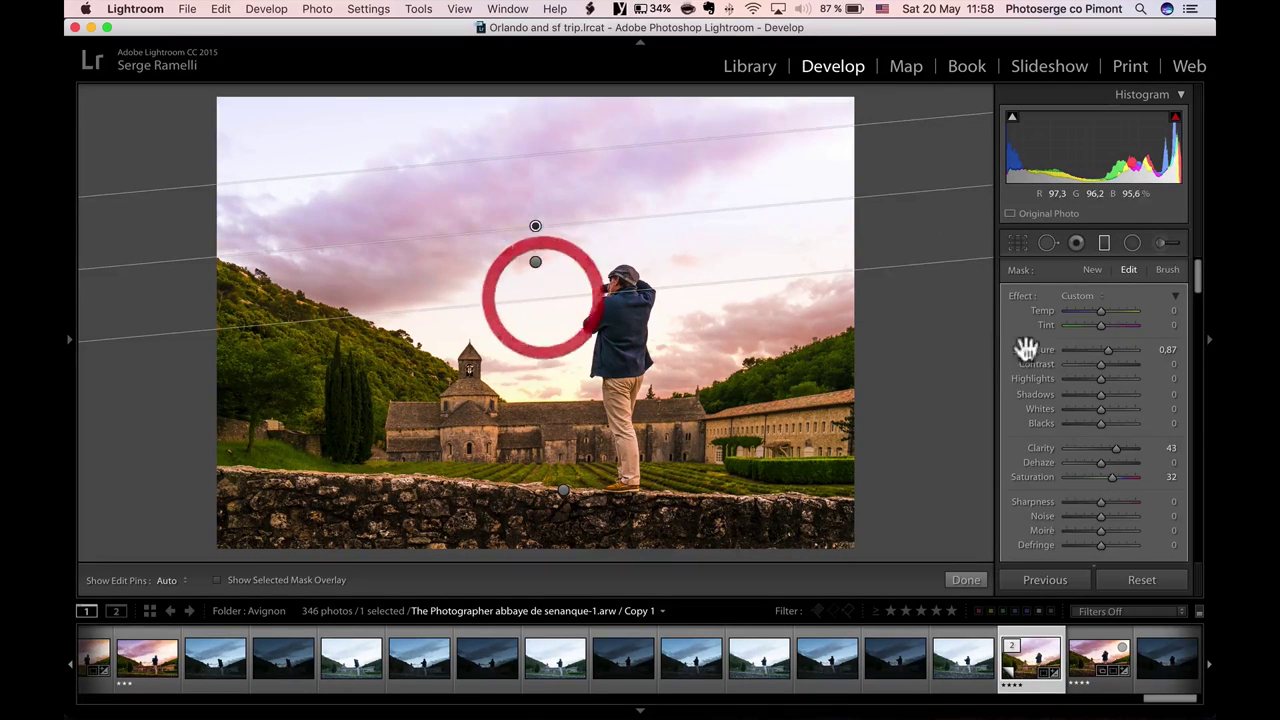
{"action": "left_click", "coordinate": [1090, 296]}
{"action": "left_click", "coordinate": [1088, 339]}
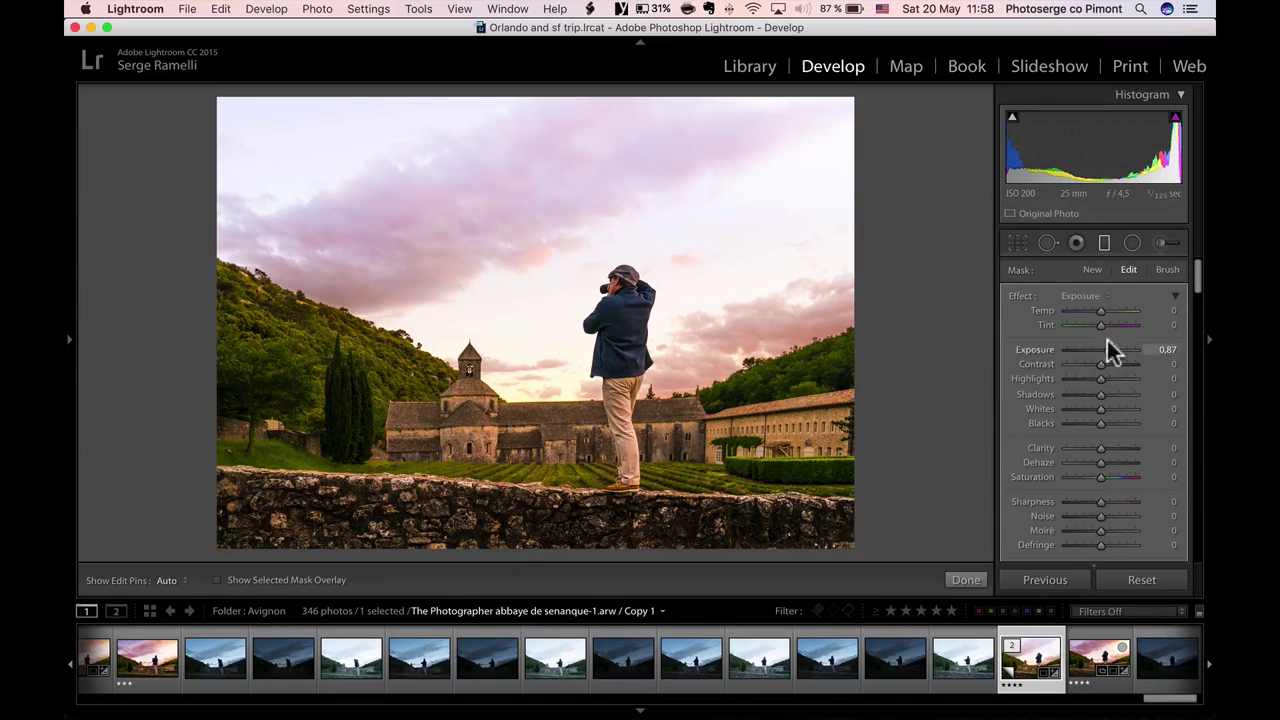
{"action": "left_click_drag", "start_coordinate": [1109, 350], "coordinate": [1086, 347]}
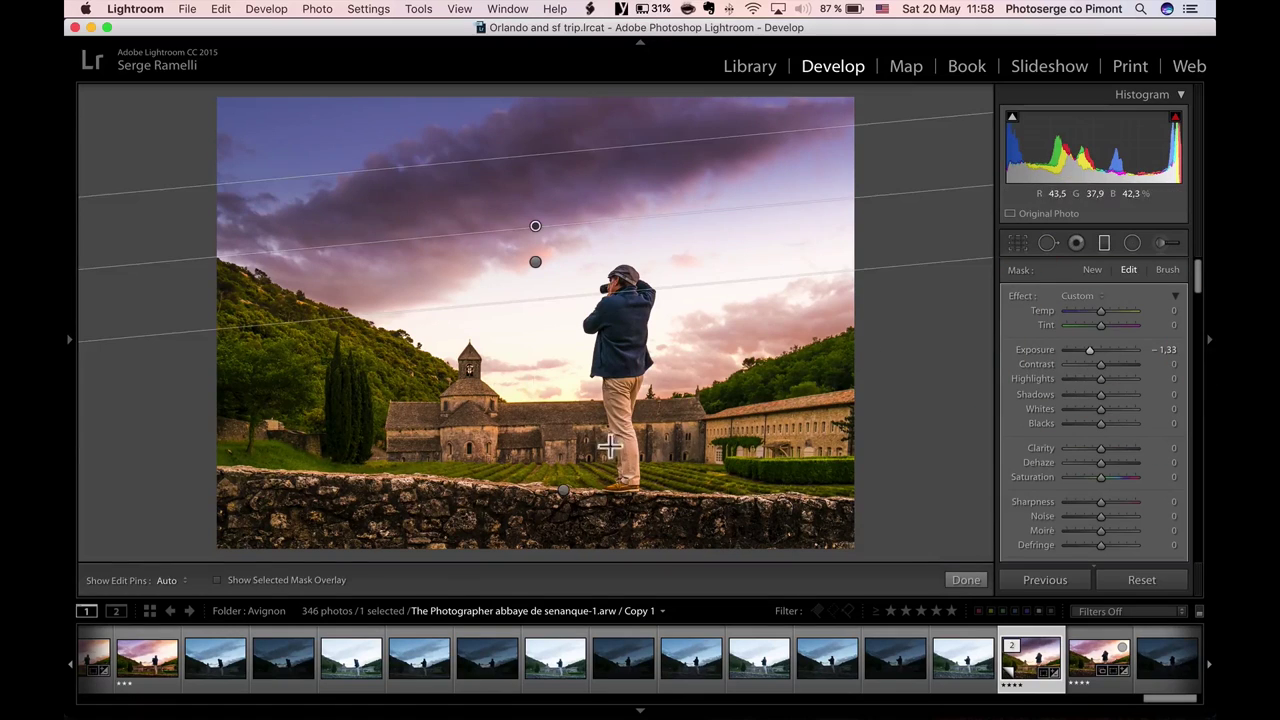
{"action": "left_click", "coordinate": [966, 580]}
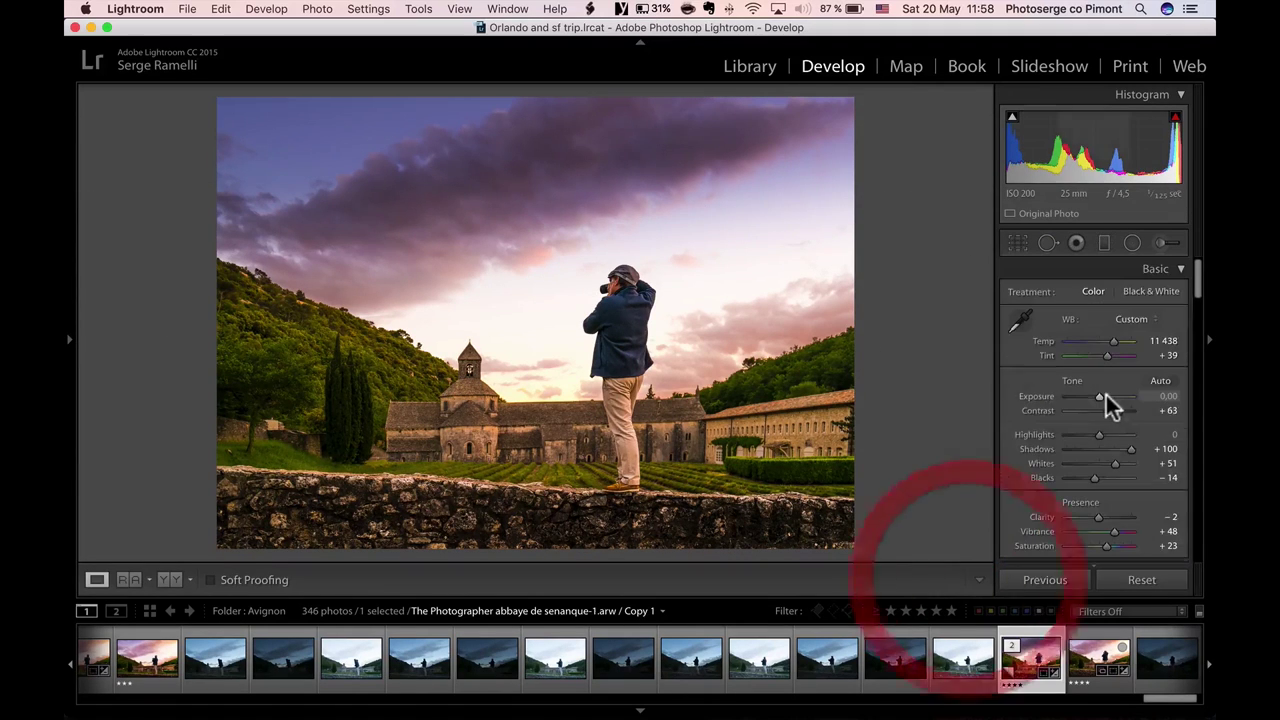
{"action": "left_click_drag", "start_coordinate": [1095, 478], "coordinate": [1120, 470]}
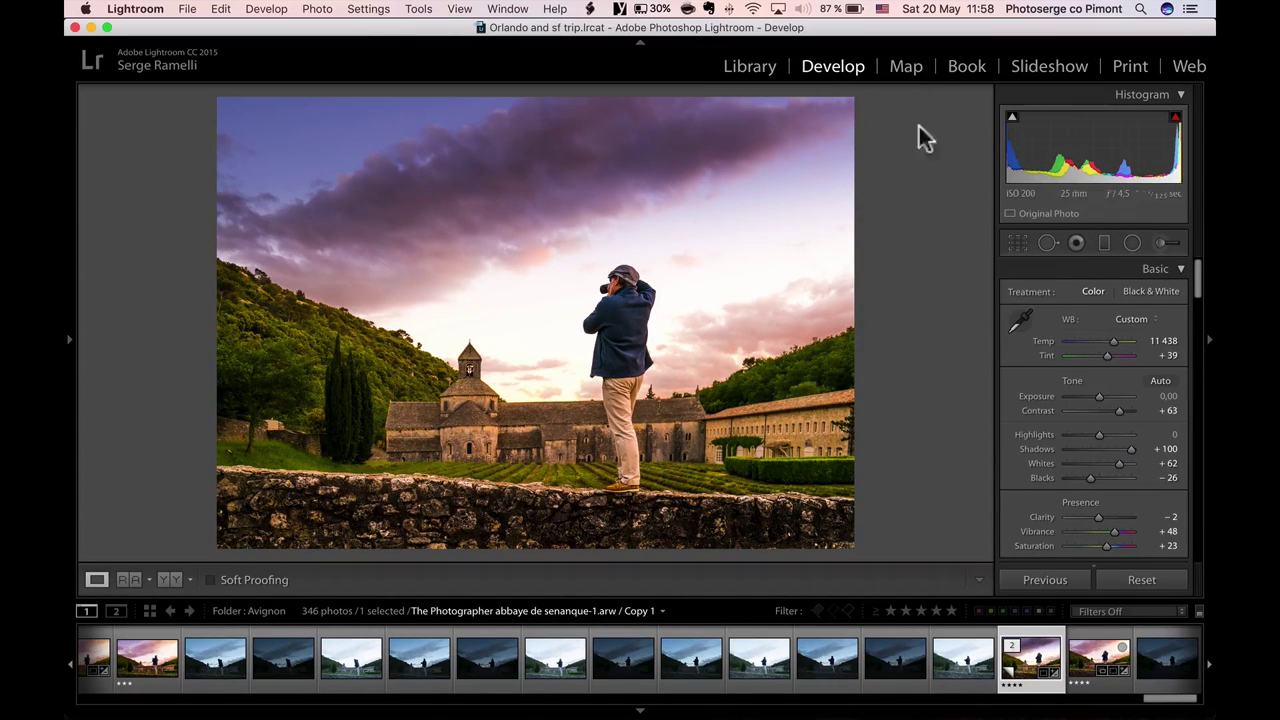
Draw a radial filter over the right-hand sky, inverted with Feather 100
{"action": "left_click", "coordinate": [1132, 243]}
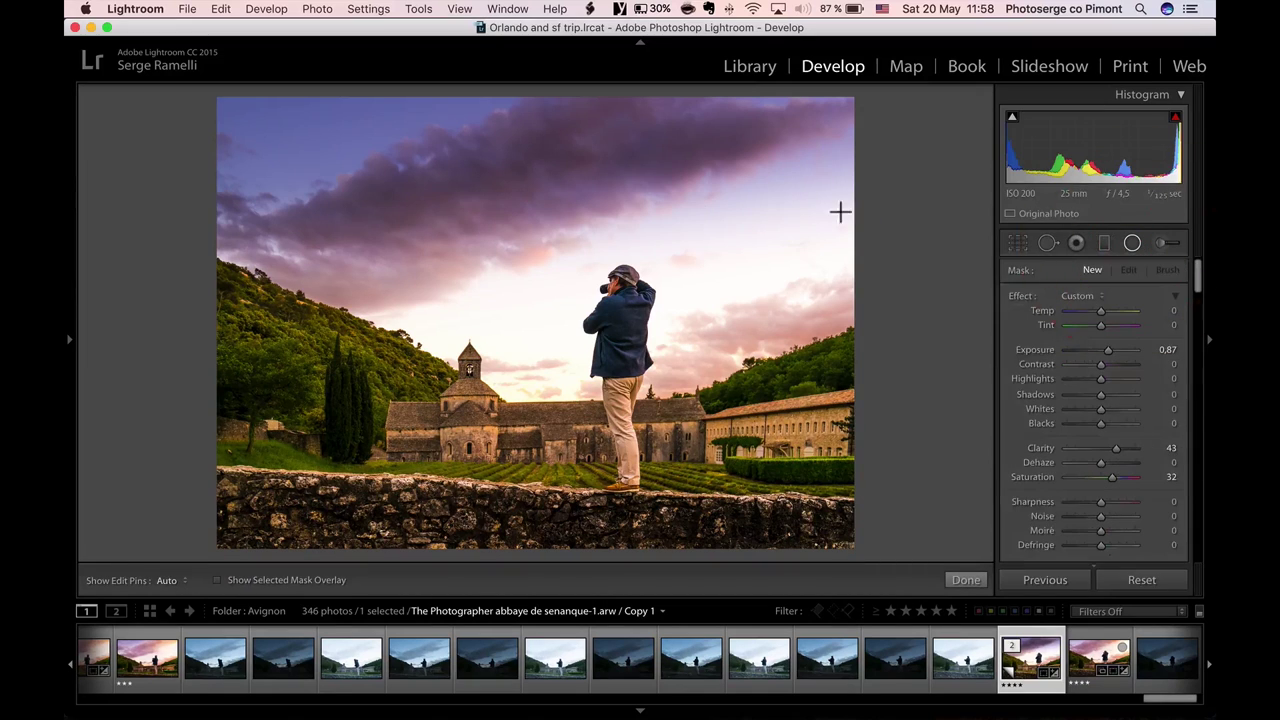
{"action": "left_click_drag", "start_coordinate": [818, 212], "coordinate": [877, 345]}
{"action": "left_click_drag", "start_coordinate": [988, 455], "coordinate": [1030, 455]}
{"action": "left_click_drag", "start_coordinate": [811, 207], "coordinate": [848, 181]}
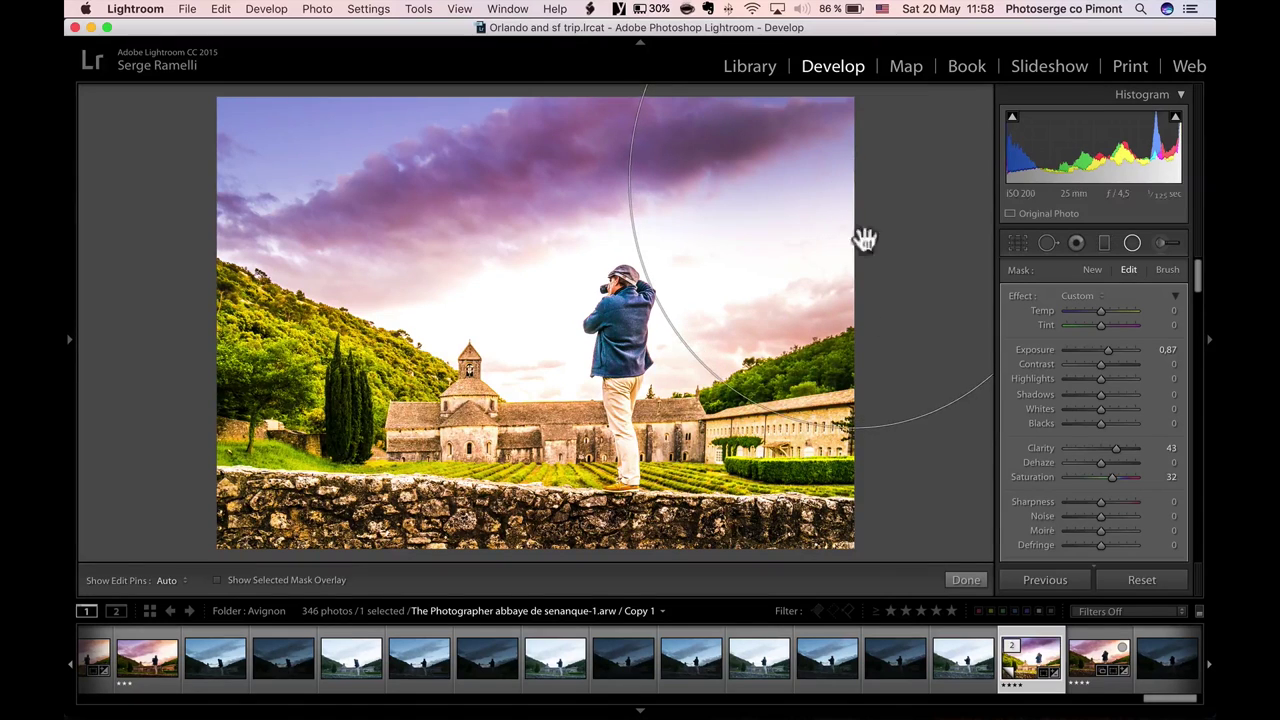
{"action": "scroll", "coordinate": [1110, 370], "scroll_direction": "down", "scroll_amount": 3}
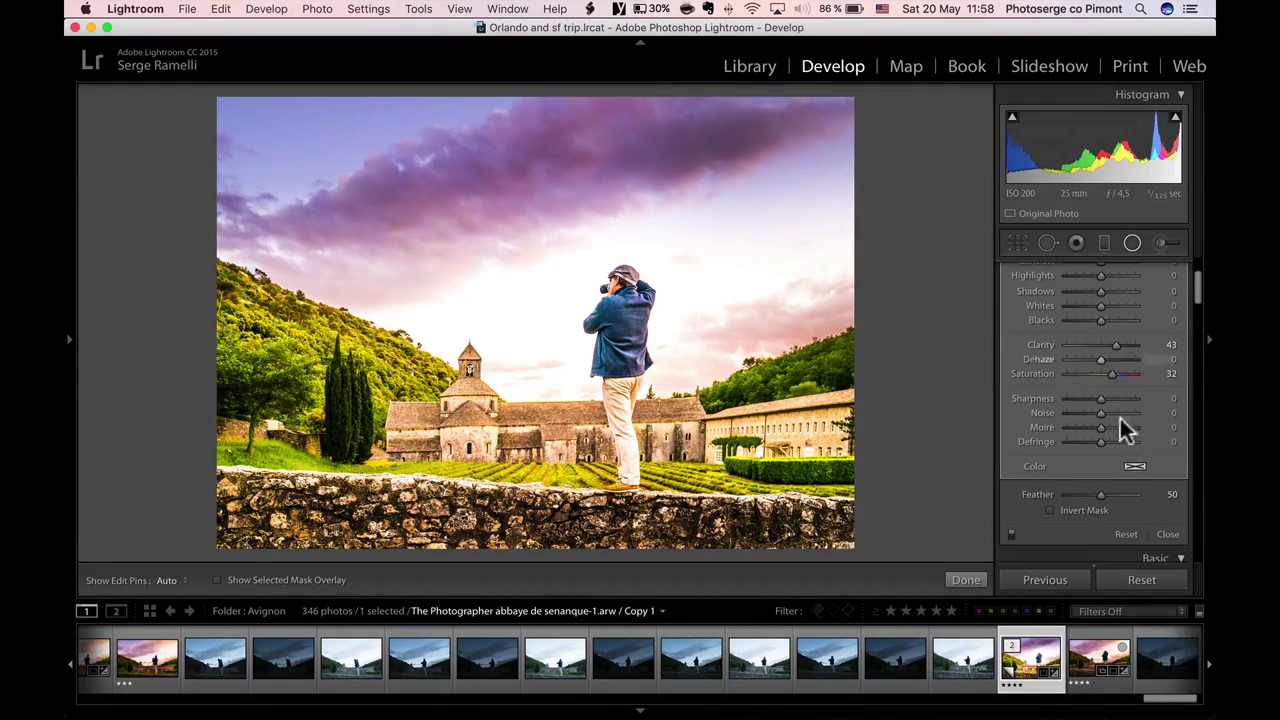
{"action": "left_click", "coordinate": [1100, 509]}
{"action": "left_click", "coordinate": [1155, 500]}
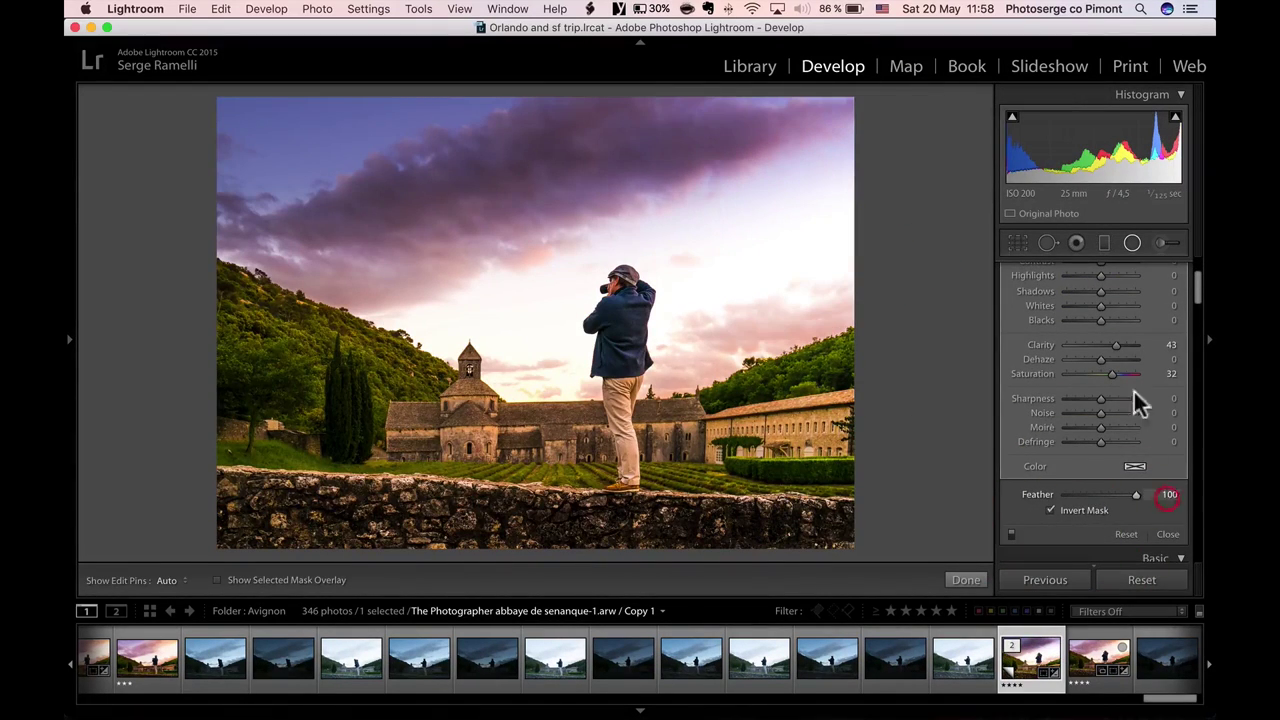
{"action": "scroll", "coordinate": [1123, 343], "scroll_direction": "up", "scroll_amount": 5}
Set the radial filter to Exposure 1.26, Temp 46, Clarity -25, and reshape its ellipse
{"action": "left_click", "coordinate": [1092, 289]}
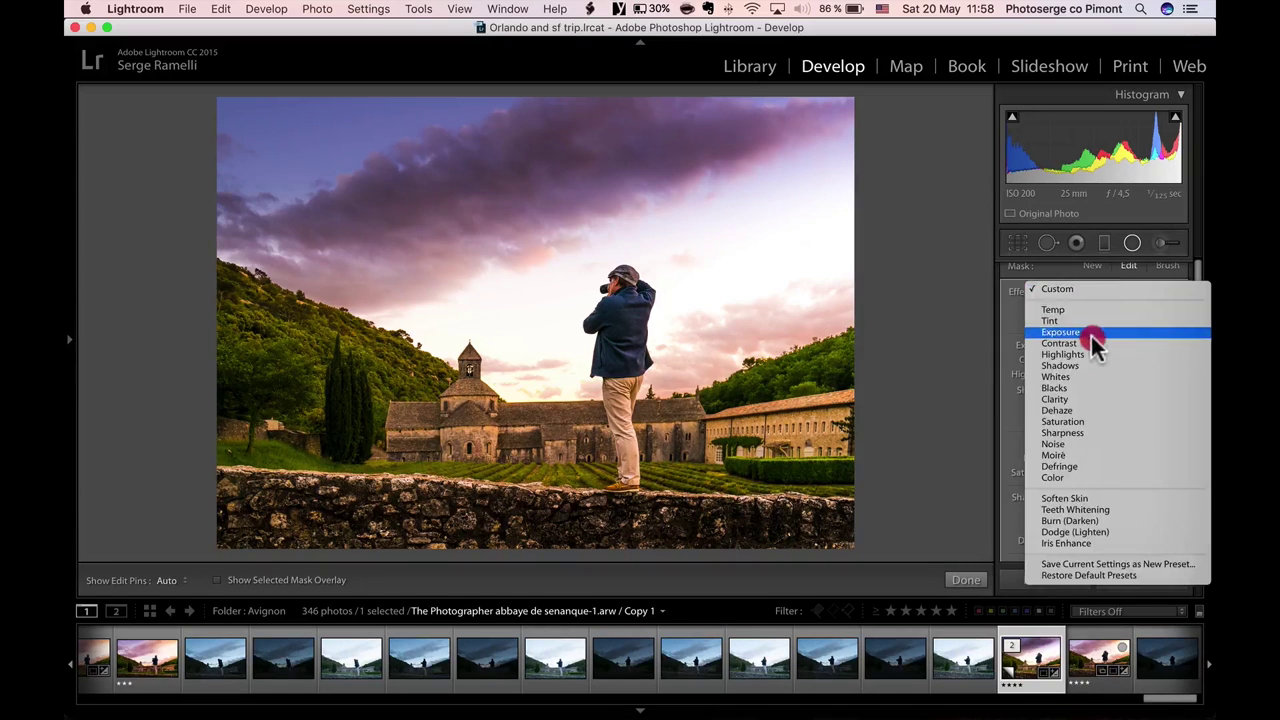
{"action": "left_click", "coordinate": [1091, 333]}
{"action": "left_click_drag", "start_coordinate": [1106, 349], "coordinate": [1112, 350]}
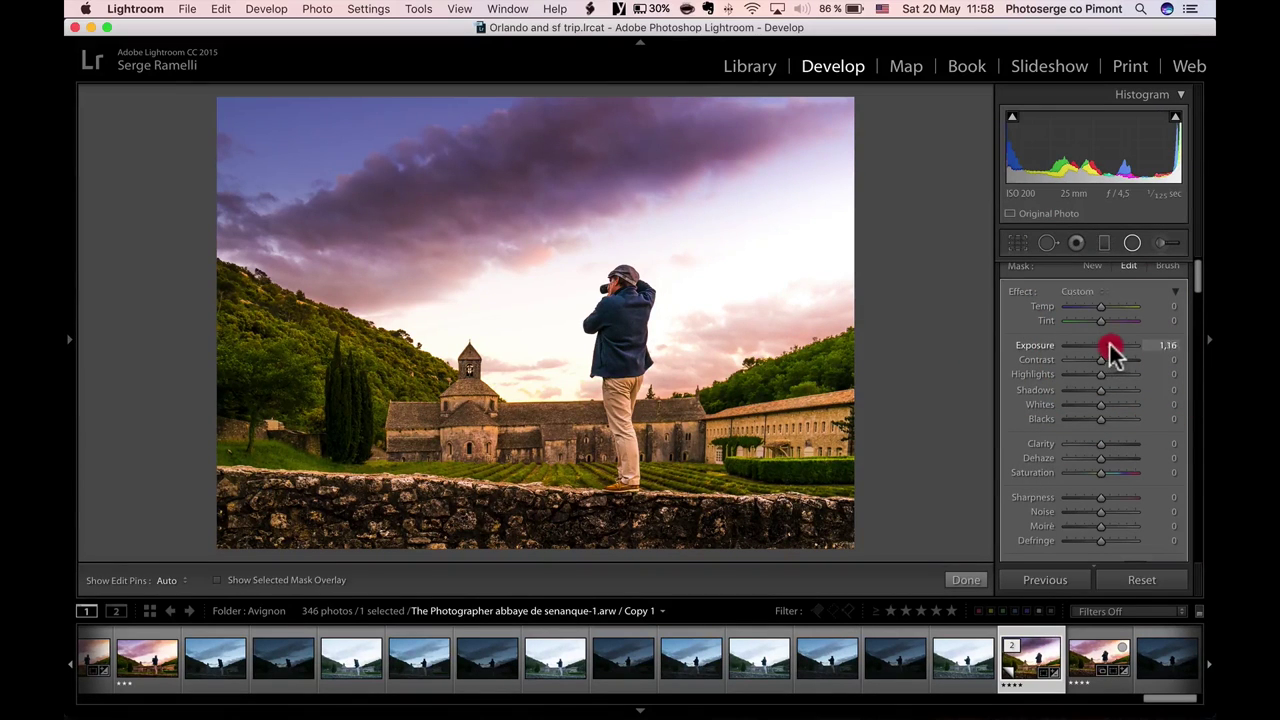
{"action": "left_click_drag", "start_coordinate": [1101, 306], "coordinate": [1123, 308]}
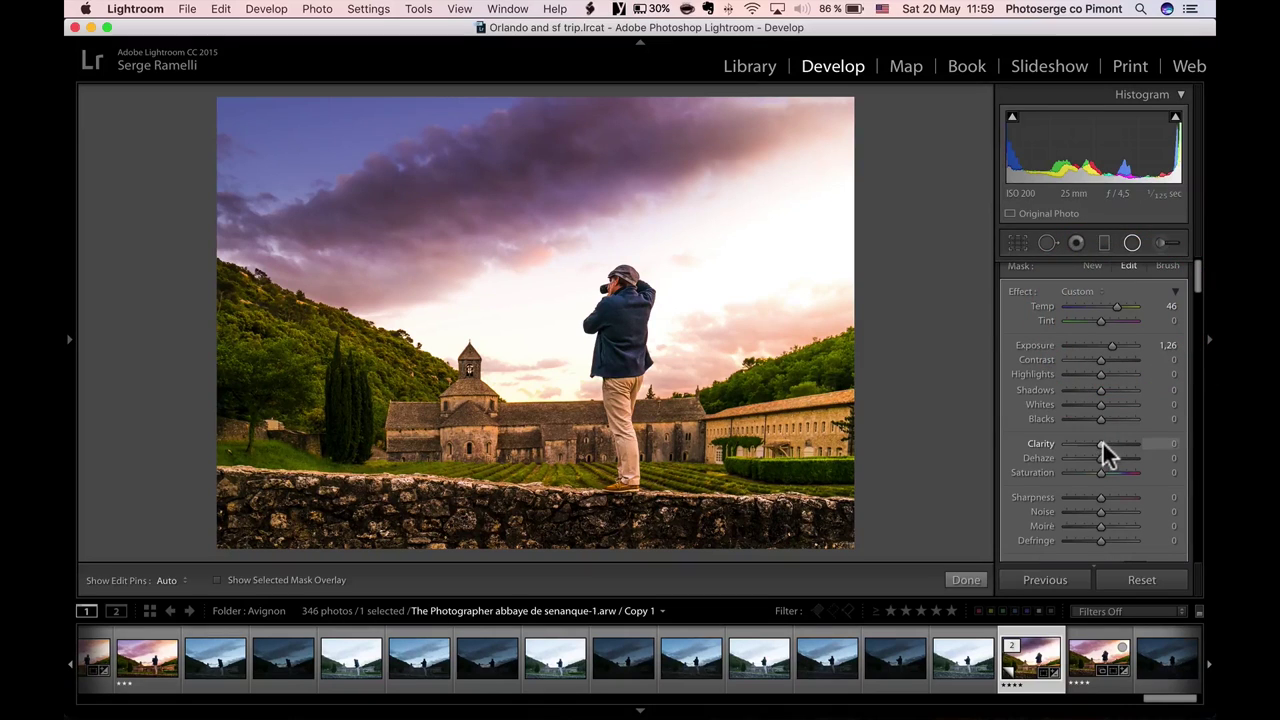
{"action": "left_click_drag", "start_coordinate": [1103, 449], "coordinate": [1092, 450]}
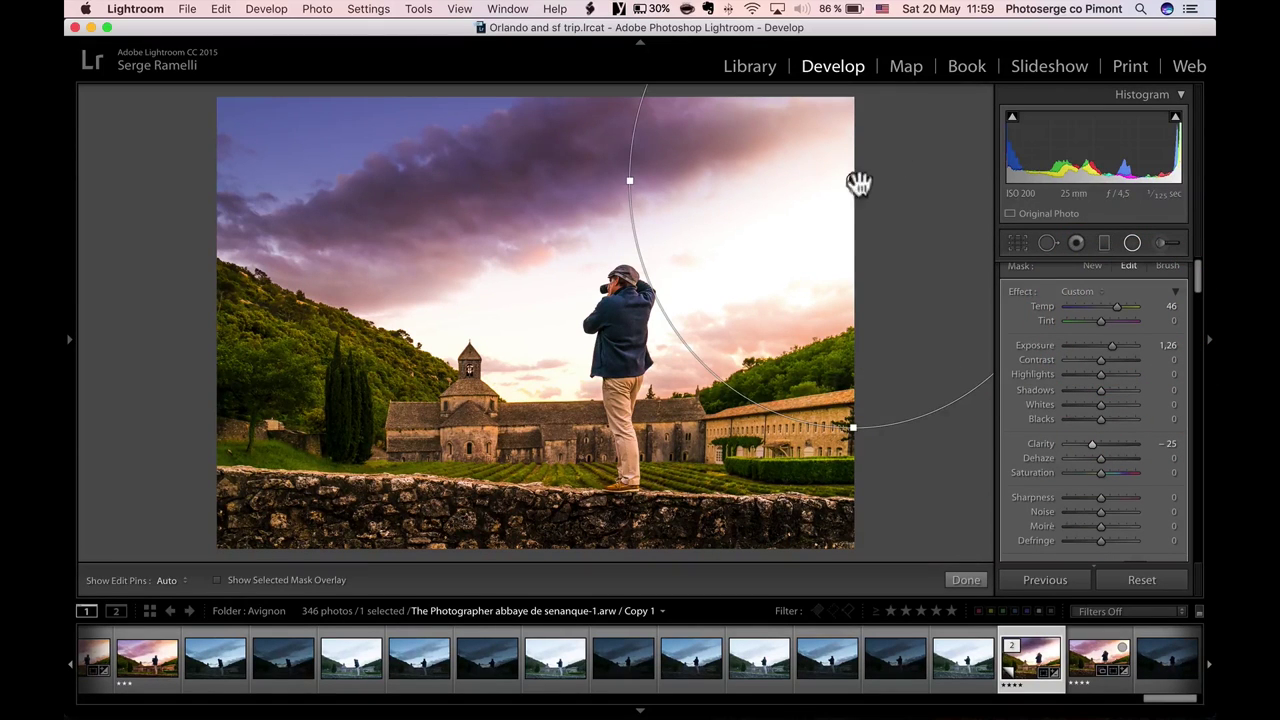
{"action": "left_click_drag", "start_coordinate": [857, 434], "coordinate": [865, 339]}
{"action": "mouse_move", "coordinate": [851, 178]}
{"action": "left_mouse_down"}
{"action": "mouse_move", "coordinate": [869, 191]}
{"action": "mouse_move", "coordinate": [869, 178]}
{"action": "left_mouse_up"}
{"action": "left_click", "coordinate": [968, 582]}
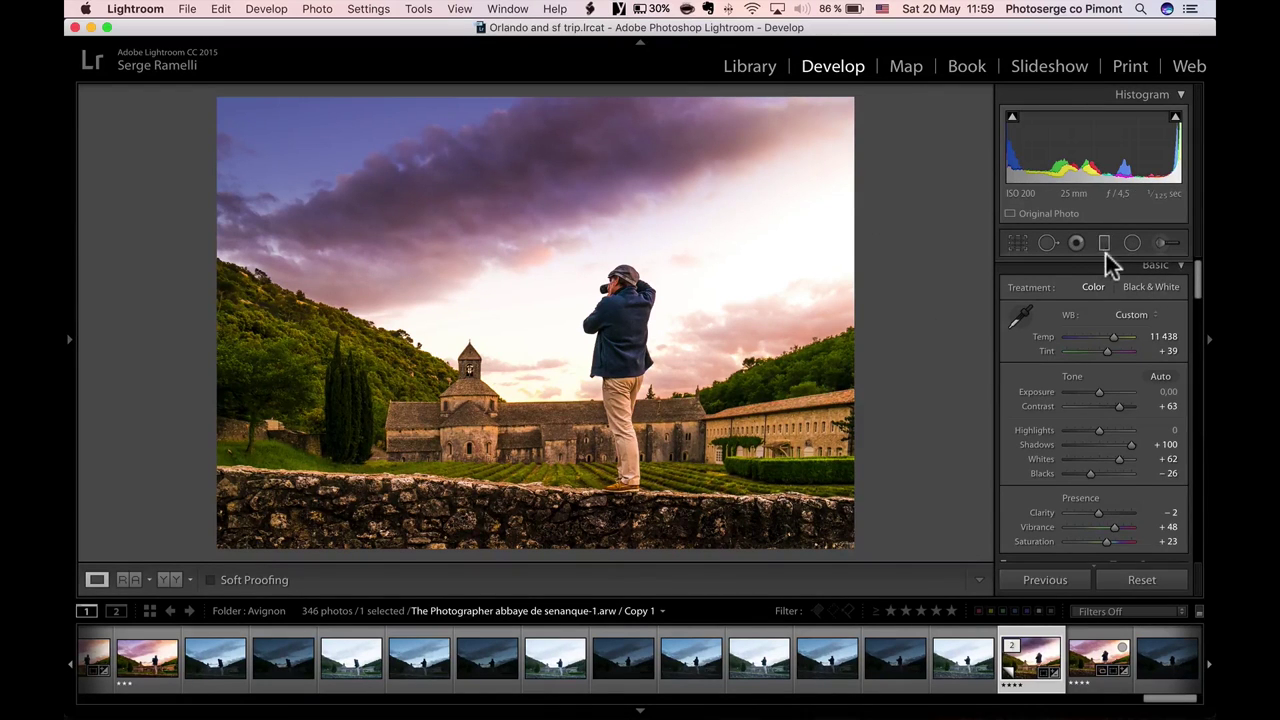
Crop Copy 1 to 16 x 10 by lowering the top edge, raise saturation, and view the original version
{"action": "left_click", "coordinate": [1019, 241]}
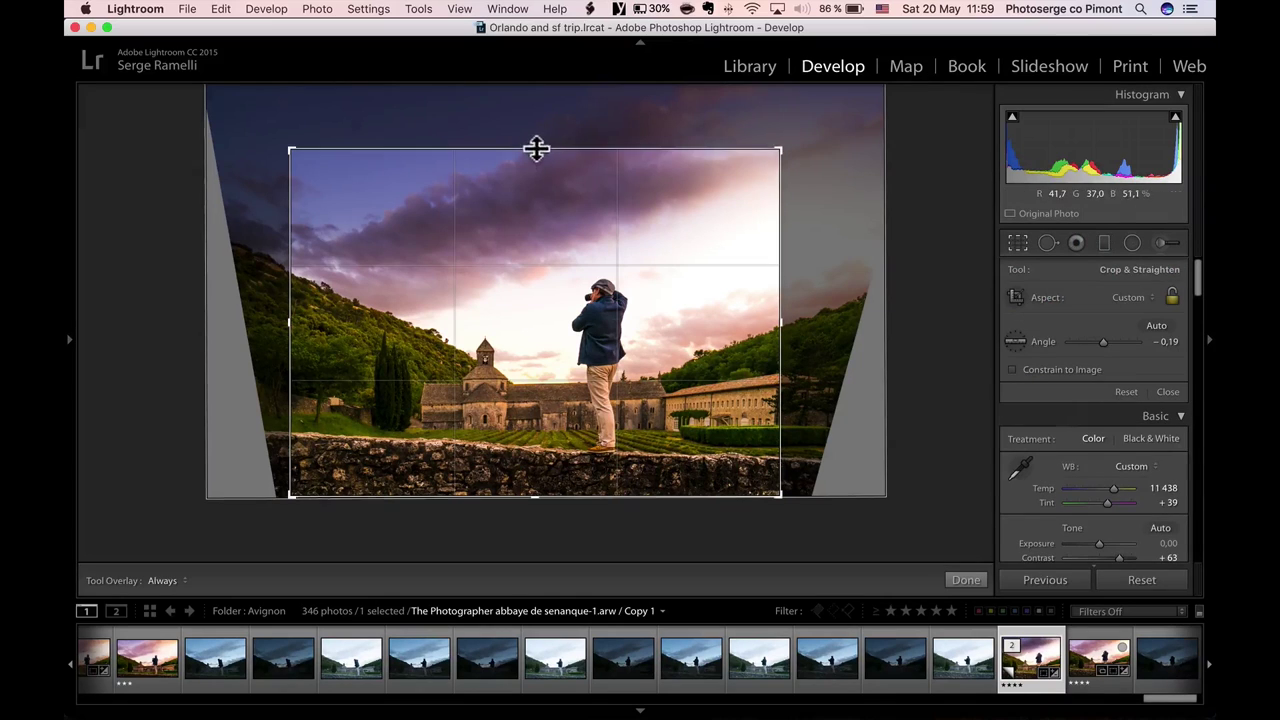
{"action": "left_click_drag", "start_coordinate": [536, 149], "coordinate": [534, 163]}
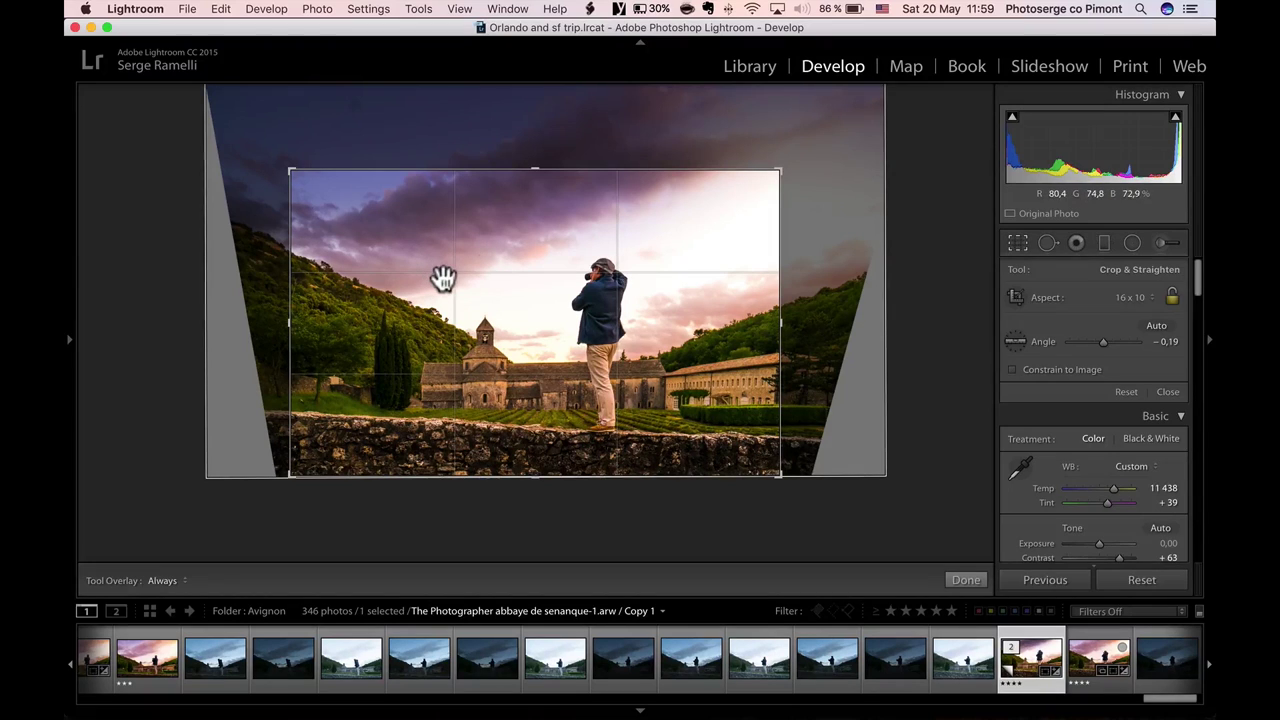
{"action": "key", "text": "Return"}
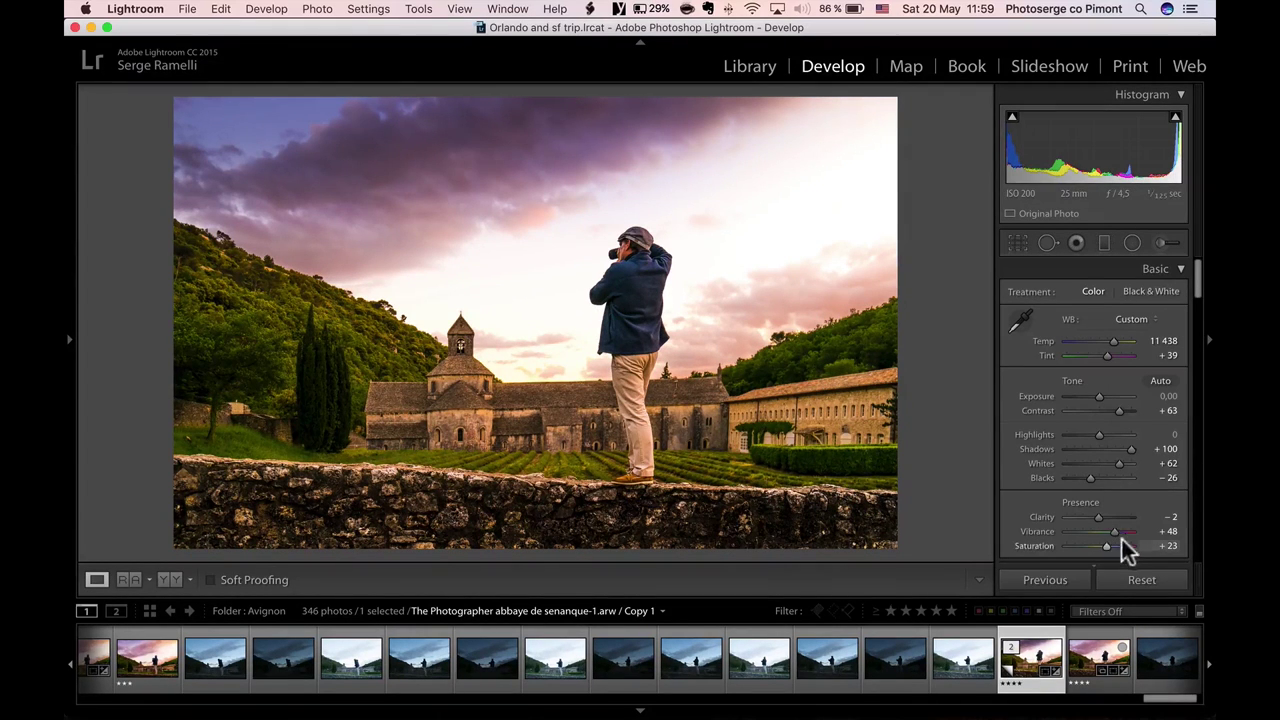
{"action": "left_click_drag", "start_coordinate": [1110, 543], "coordinate": [1106, 549]}
{"action": "left_click", "coordinate": [1100, 672]}
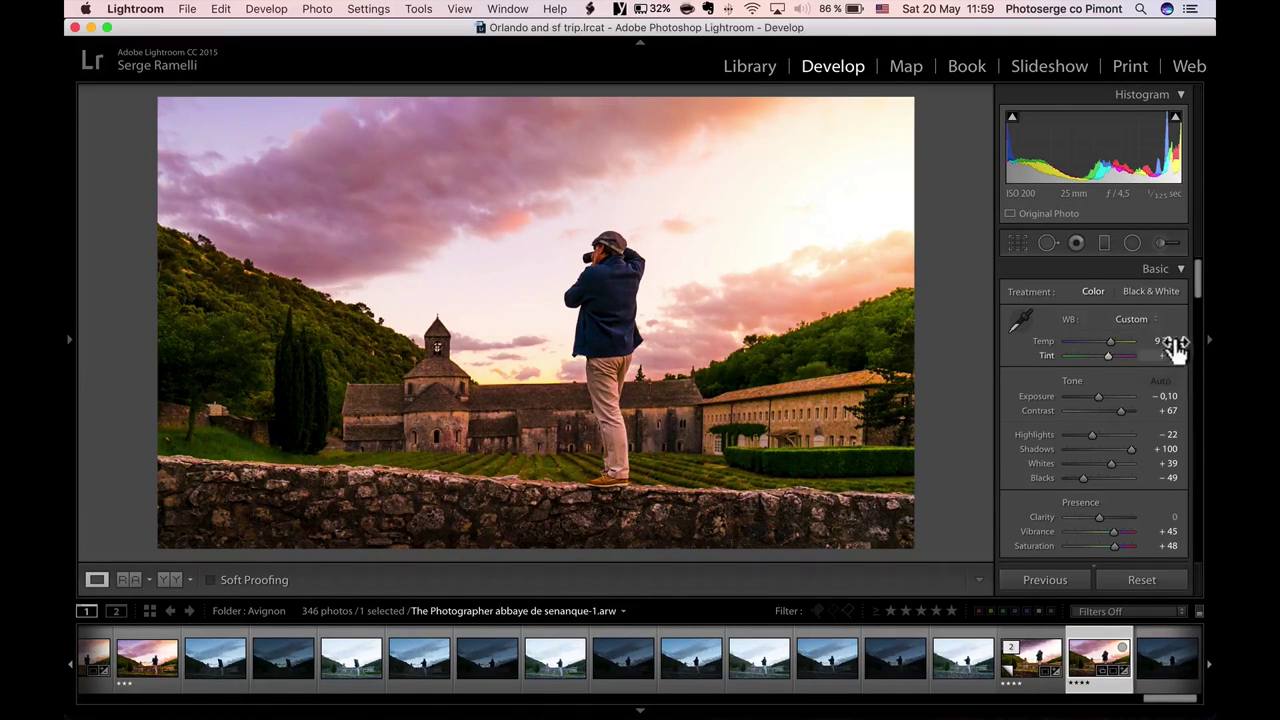
Return to Copy 1, set Temp to 11 289, and move the Exposure -1.33 sky filter higher
{"action": "left_click", "coordinate": [1032, 665]}
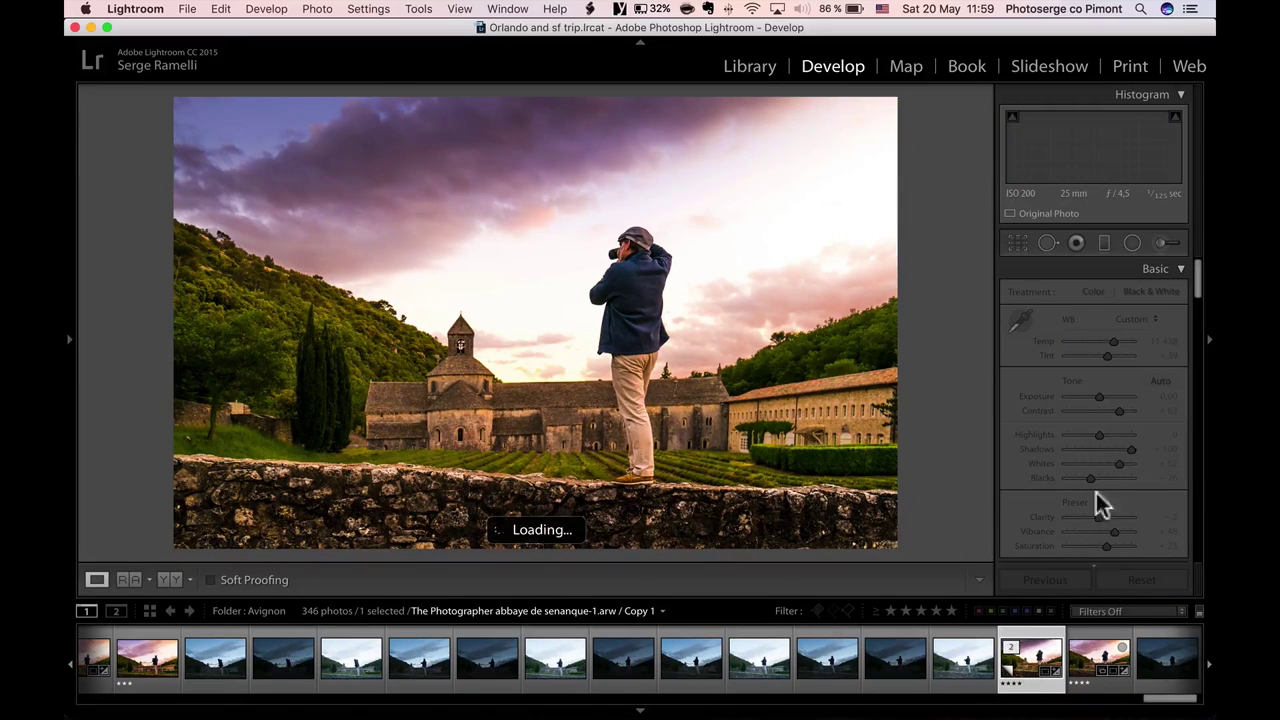
{"action": "mouse_move", "coordinate": [1152, 348]}
{"action": "left_mouse_down"}
{"action": "mouse_move", "coordinate": [1111, 337]}
{"action": "mouse_move", "coordinate": [1111, 366]}
{"action": "left_mouse_up"}
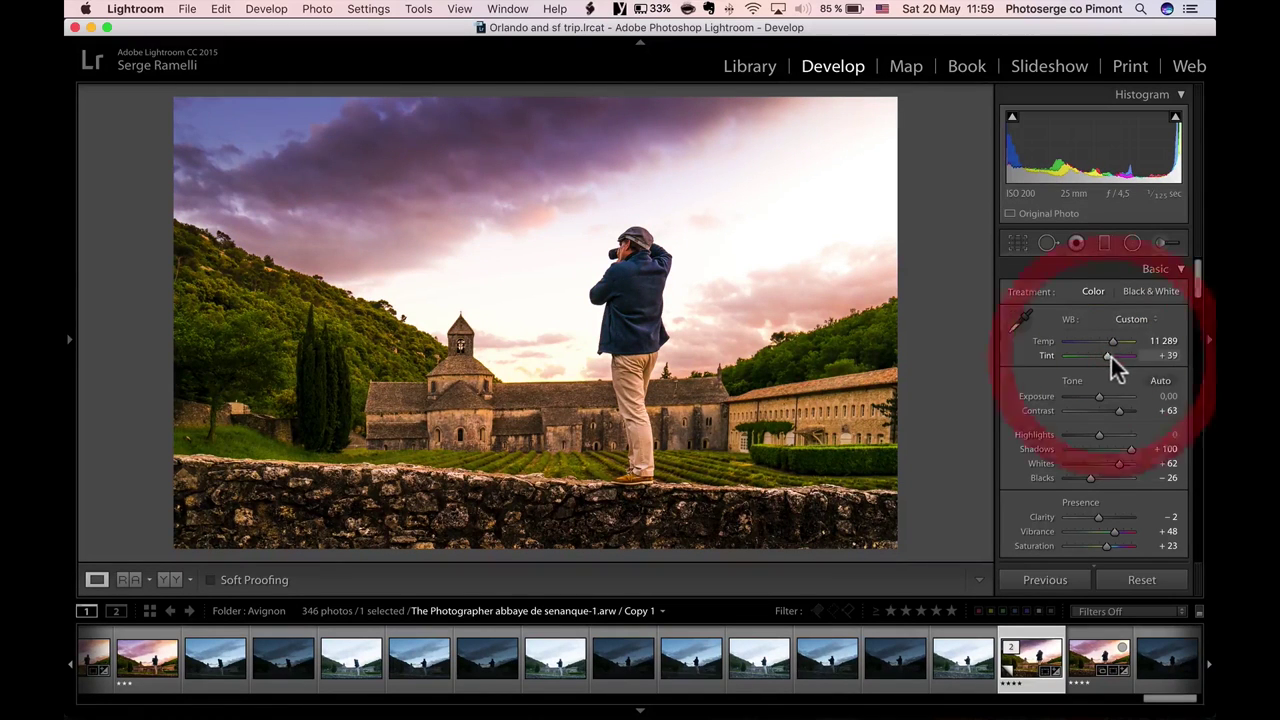
{"action": "left_click", "coordinate": [1104, 243]}
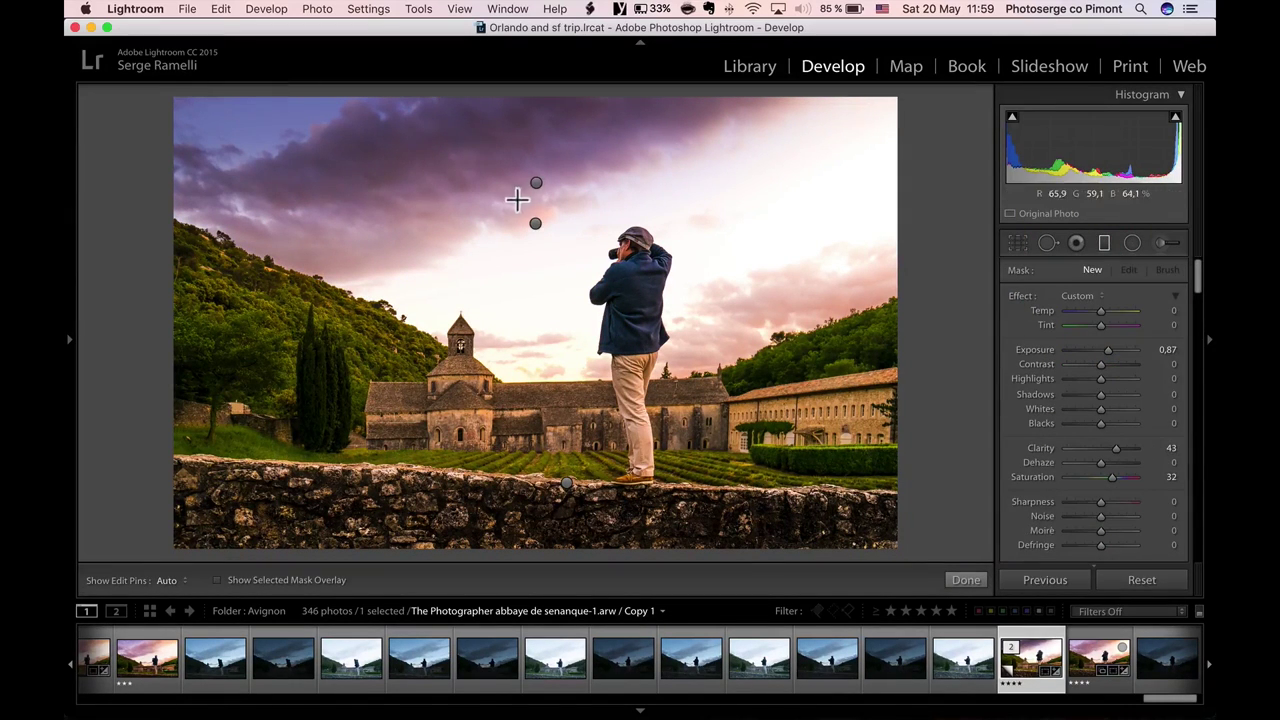
{"action": "left_click_drag", "start_coordinate": [531, 181], "coordinate": [528, 131]}
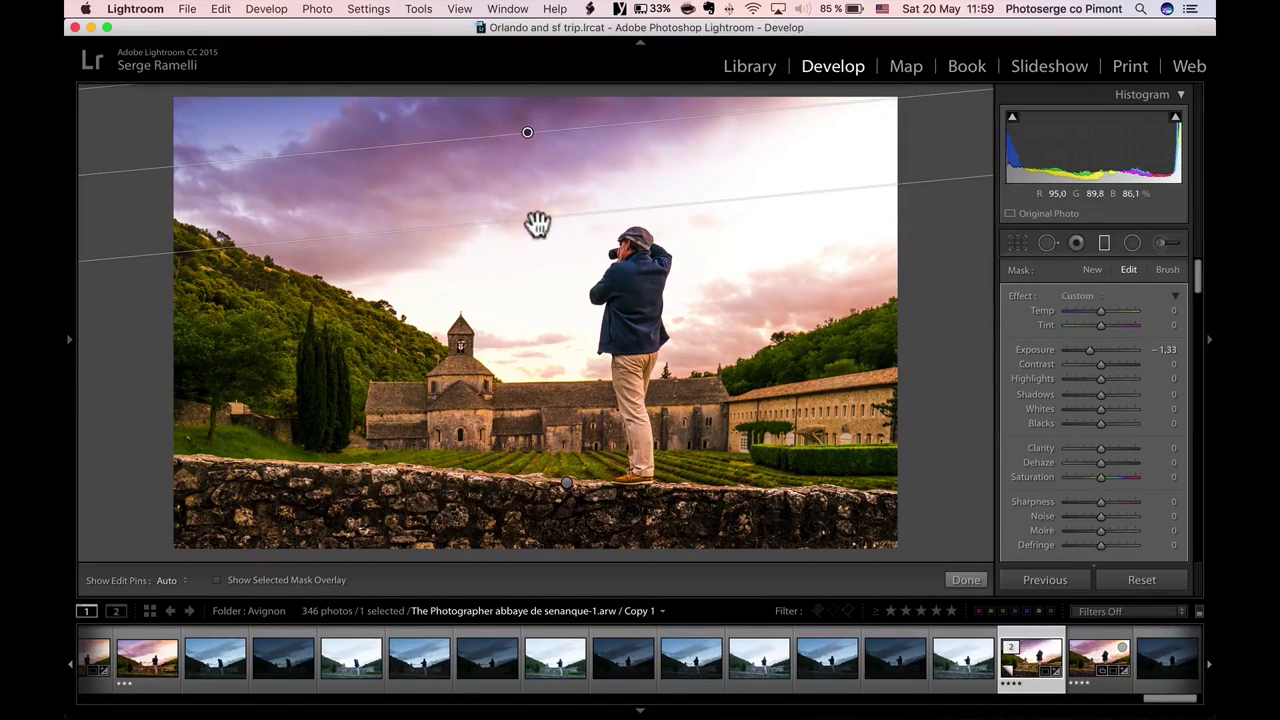
{"action": "left_click", "coordinate": [530, 221]}
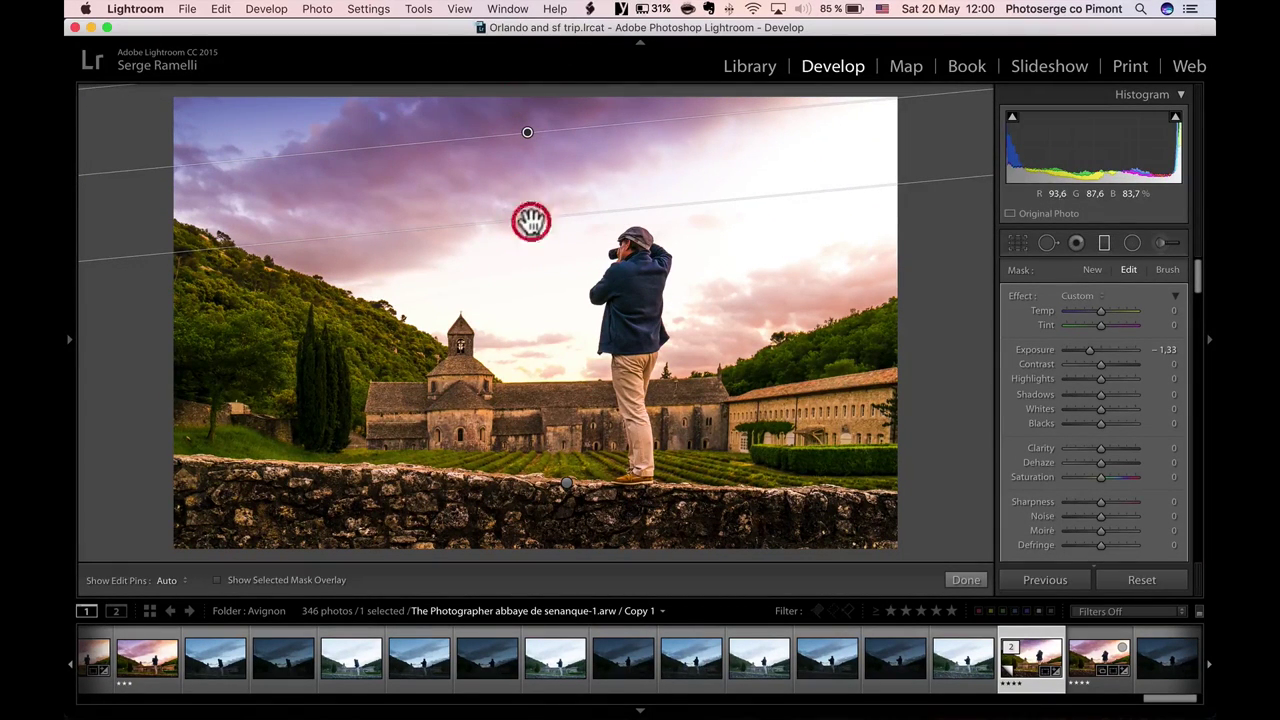
{"action": "left_click", "coordinate": [966, 580]}
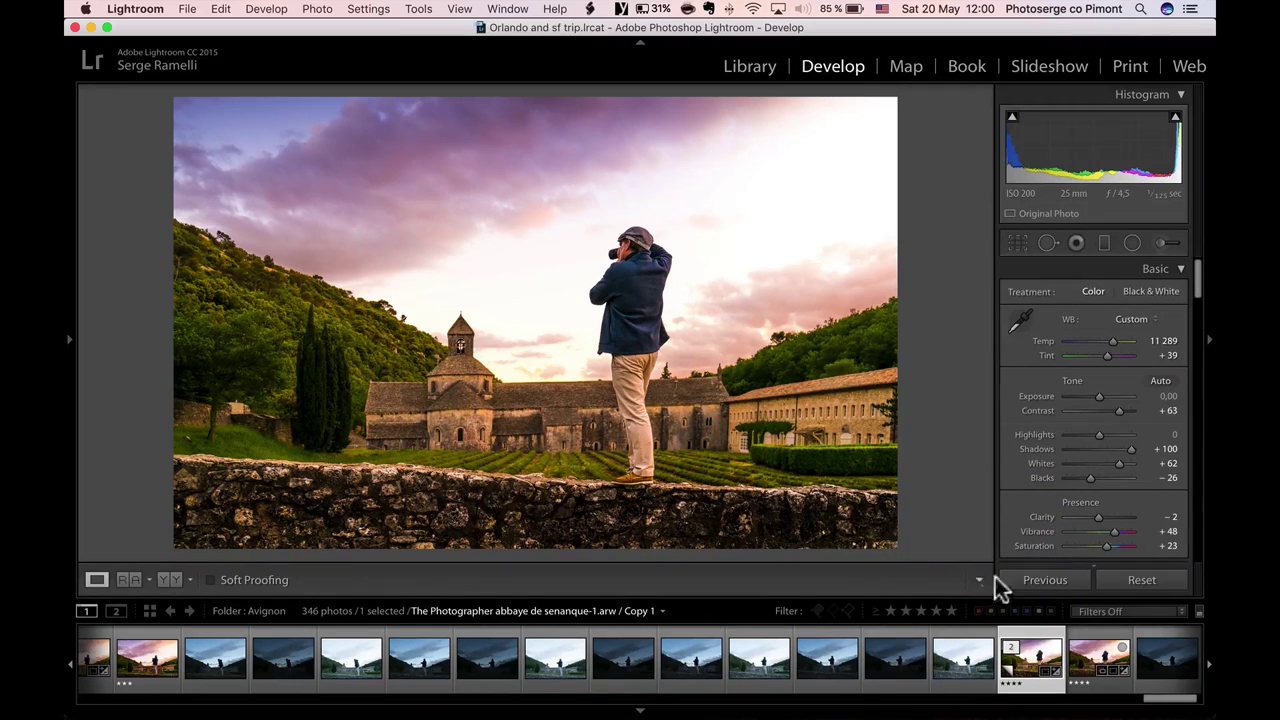
{"action": "scroll", "coordinate": [1133, 425], "scroll_direction": "down", "scroll_amount": 8}
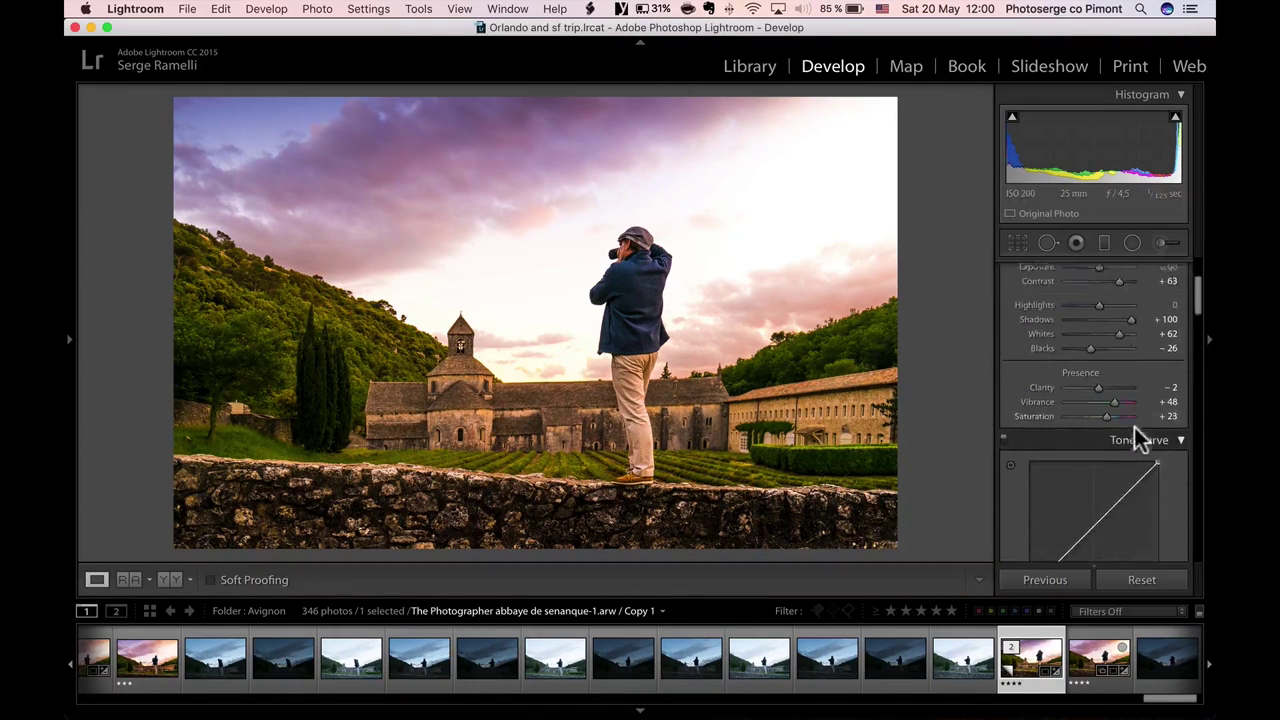
{"action": "scroll", "coordinate": [1100, 426], "scroll_direction": "down", "scroll_amount": 2}
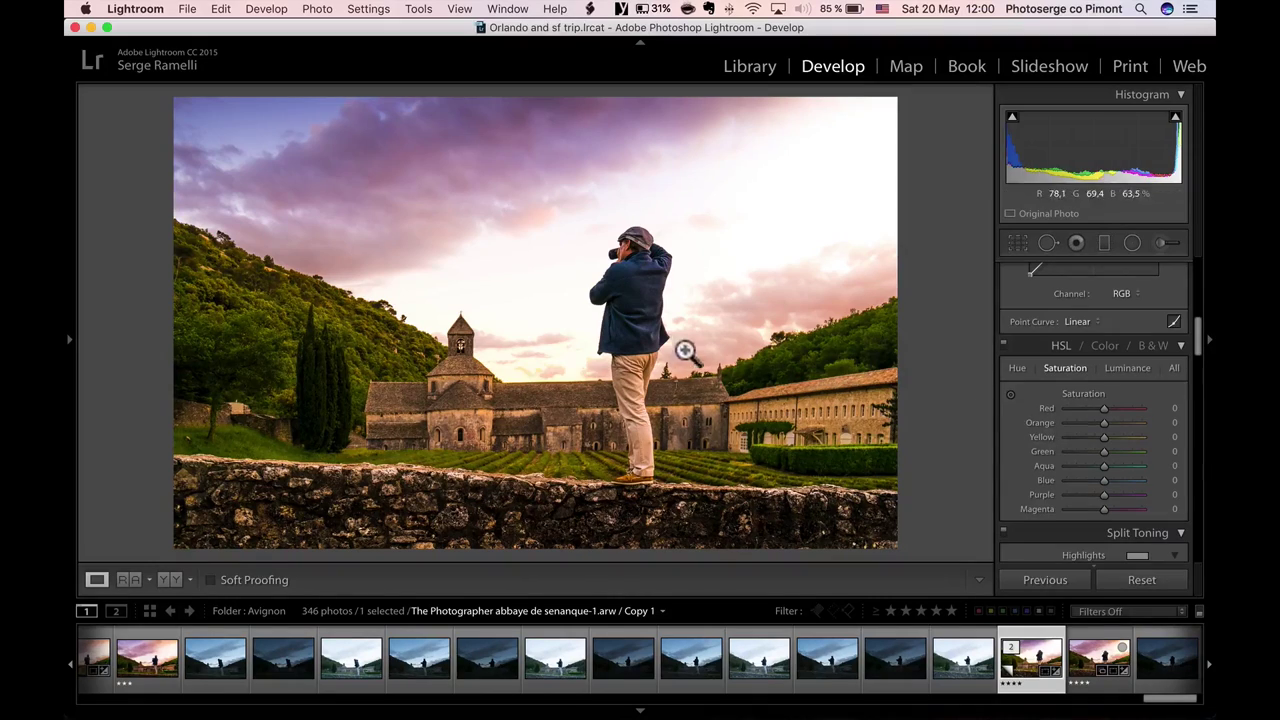
{"action": "left_click", "coordinate": [636, 315]}
{"action": "left_click_drag", "start_coordinate": [643, 457], "coordinate": [700, 150]}
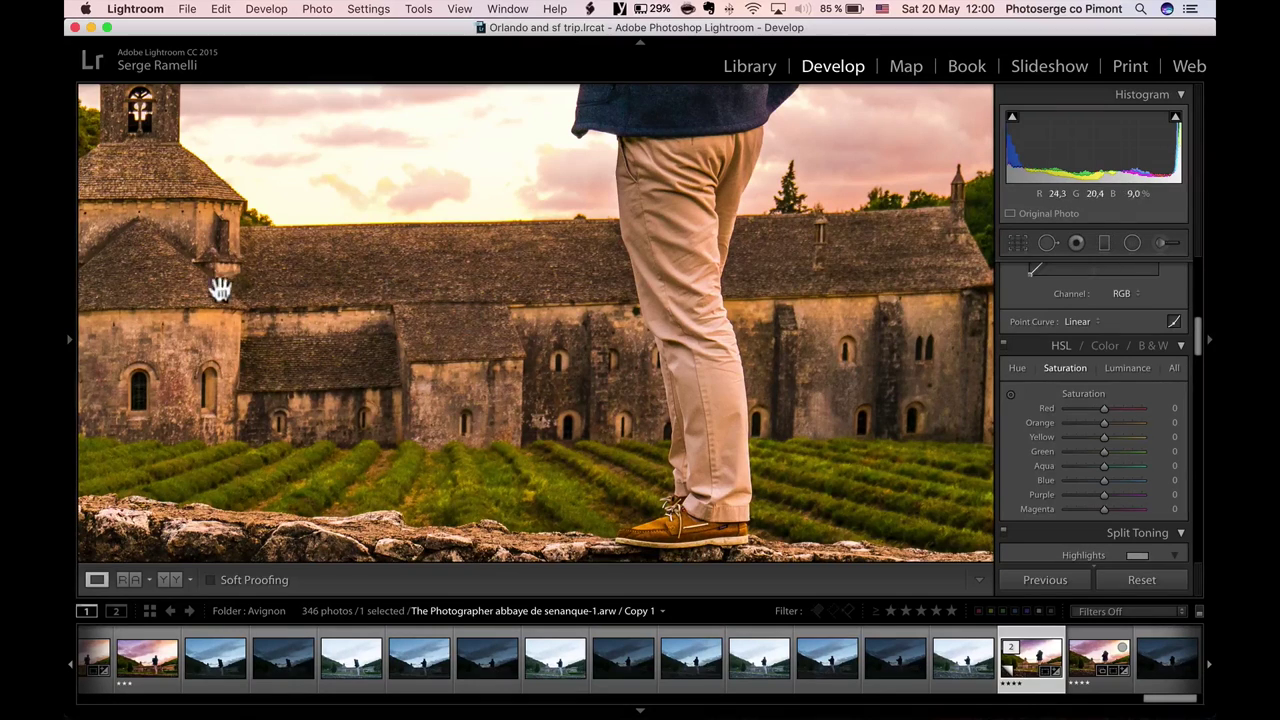
{"action": "left_click", "coordinate": [532, 365]}
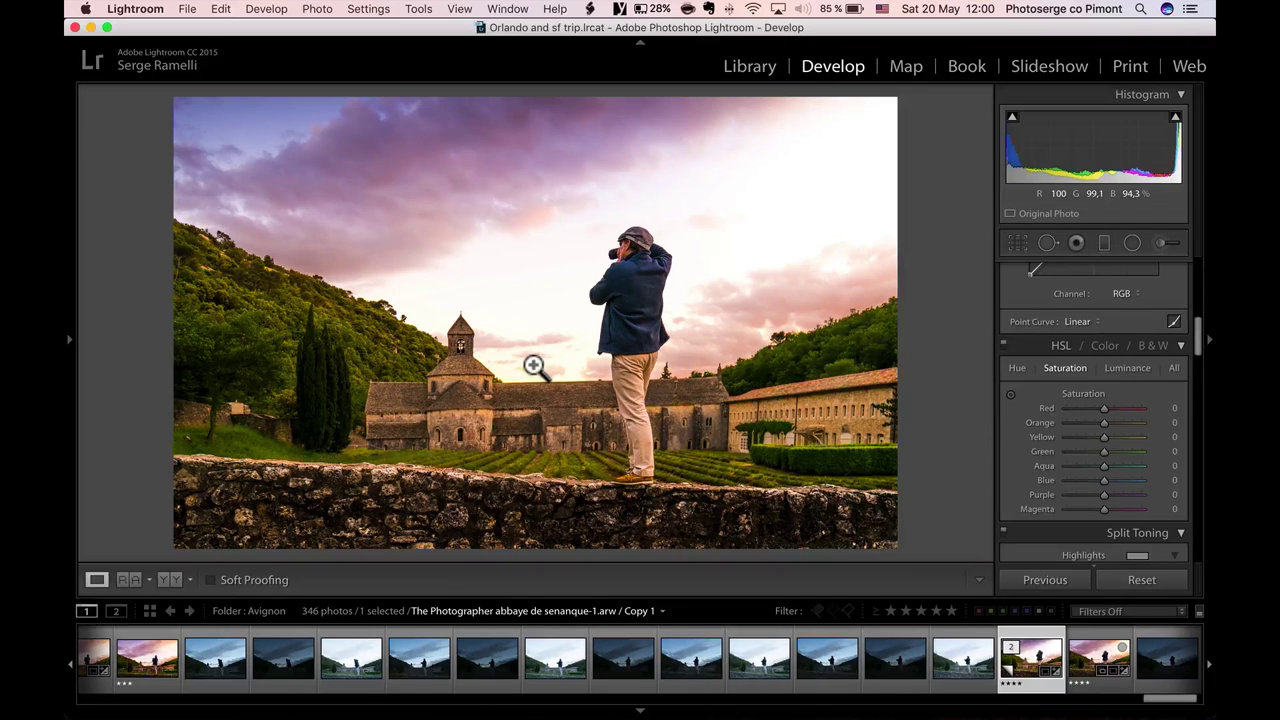
{"action": "key", "text": "i"}
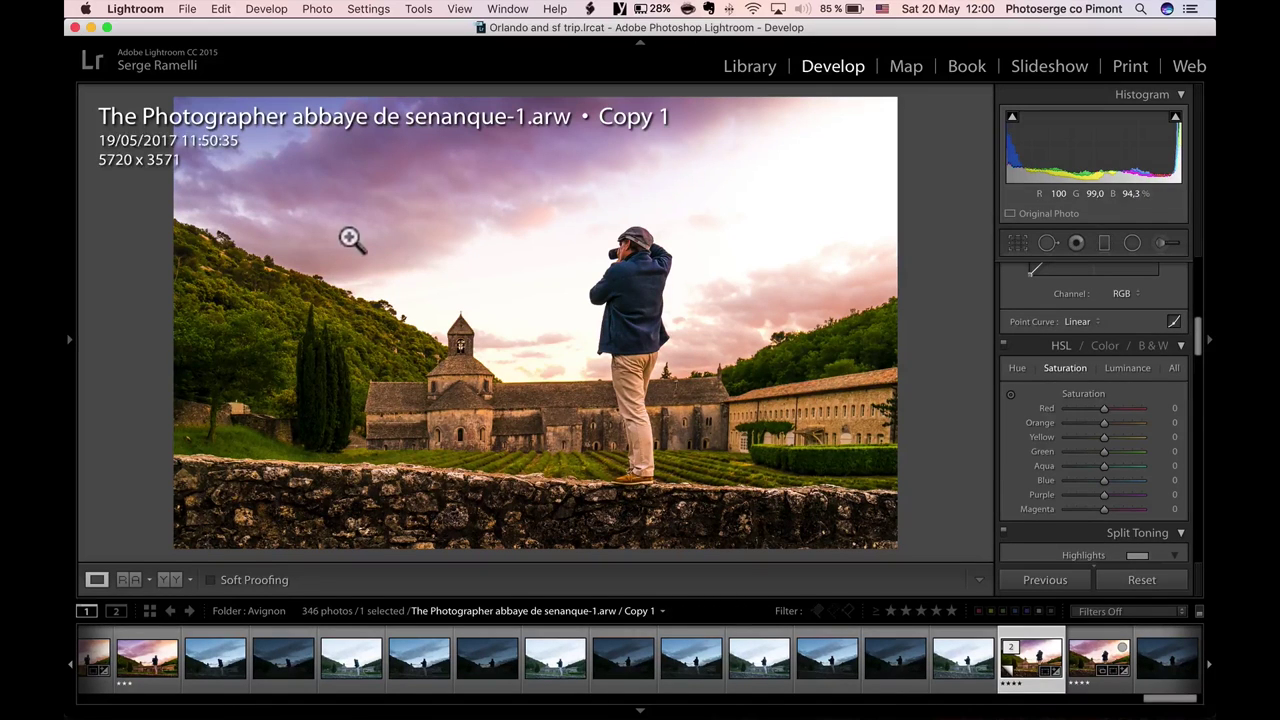
{"action": "key", "text": "i"}
{"action": "key", "text": "i"}
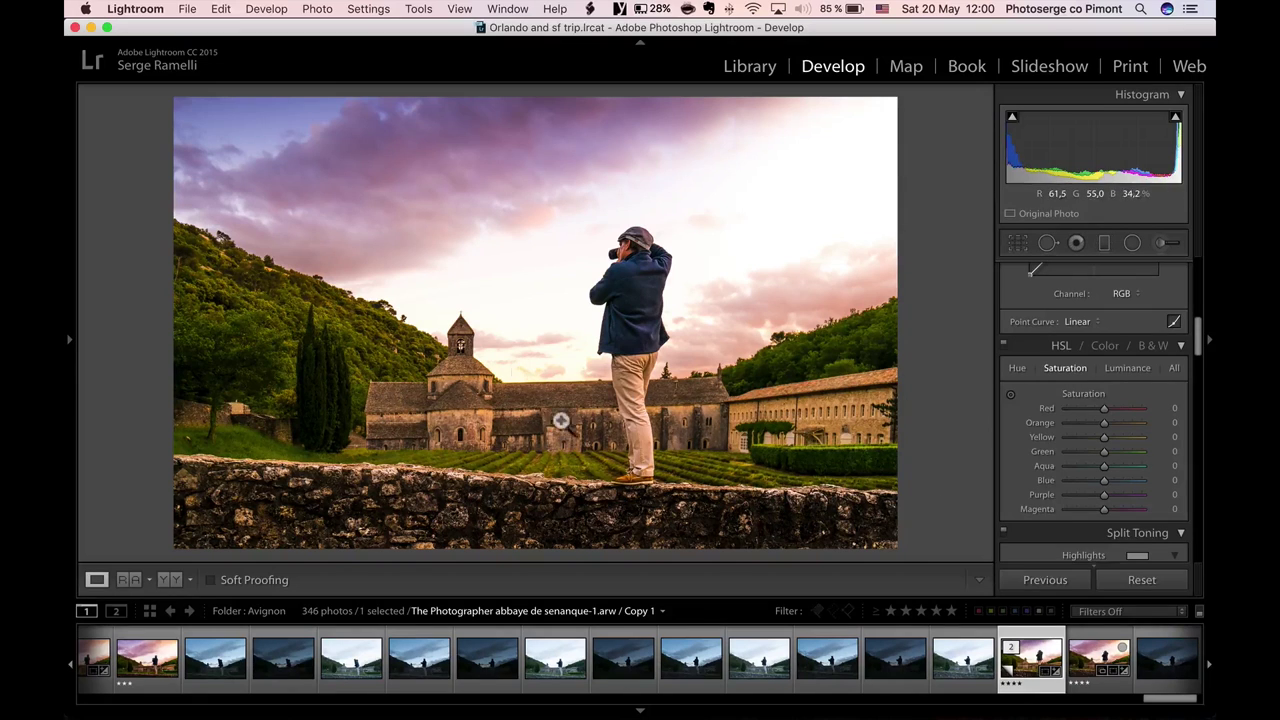
Try the Camera Landscape calibration profile, then revert to Adobe Standard
{"action": "left_click_drag", "start_coordinate": [1200, 354], "coordinate": [1205, 580]}
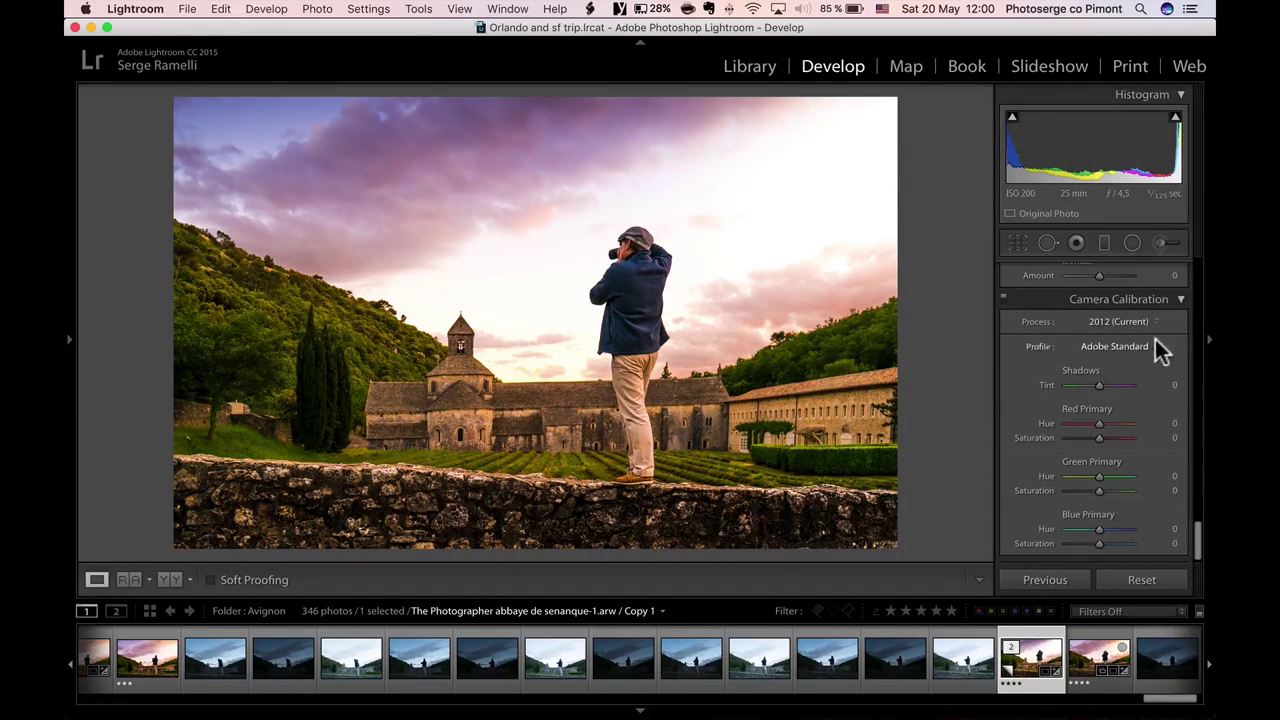
{"action": "left_click", "coordinate": [1145, 350]}
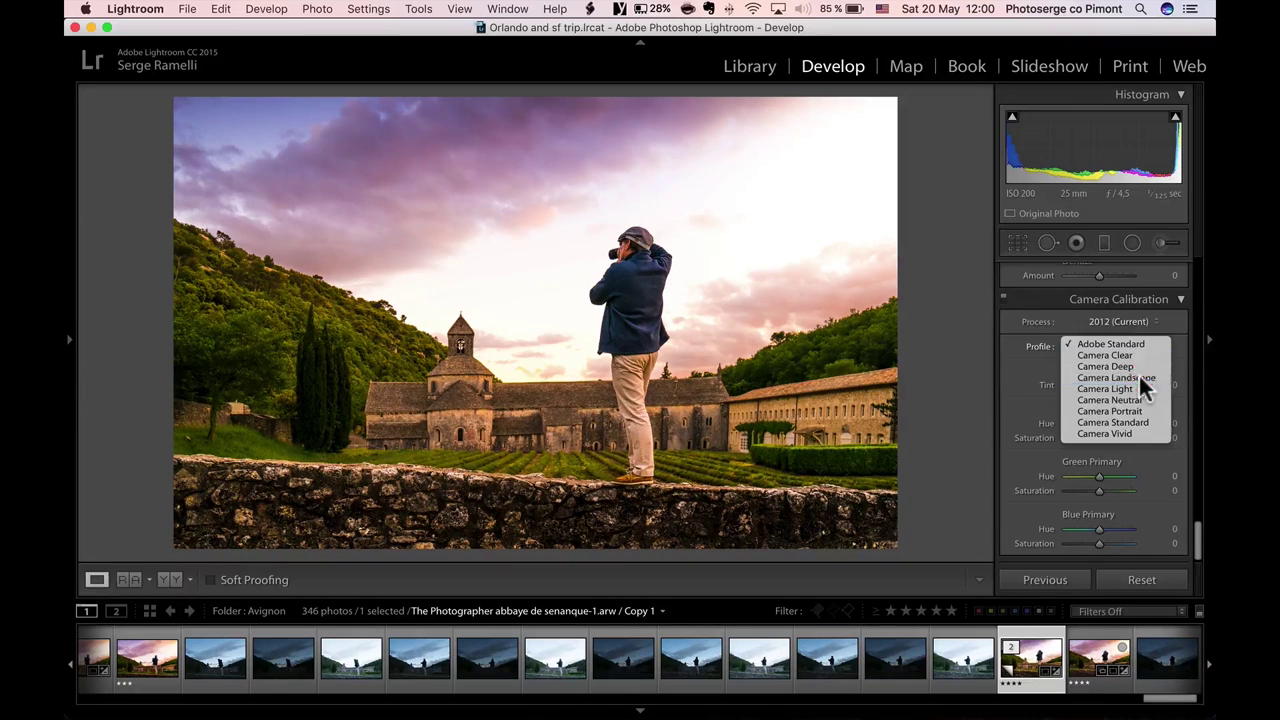
{"action": "left_click", "coordinate": [1141, 378]}
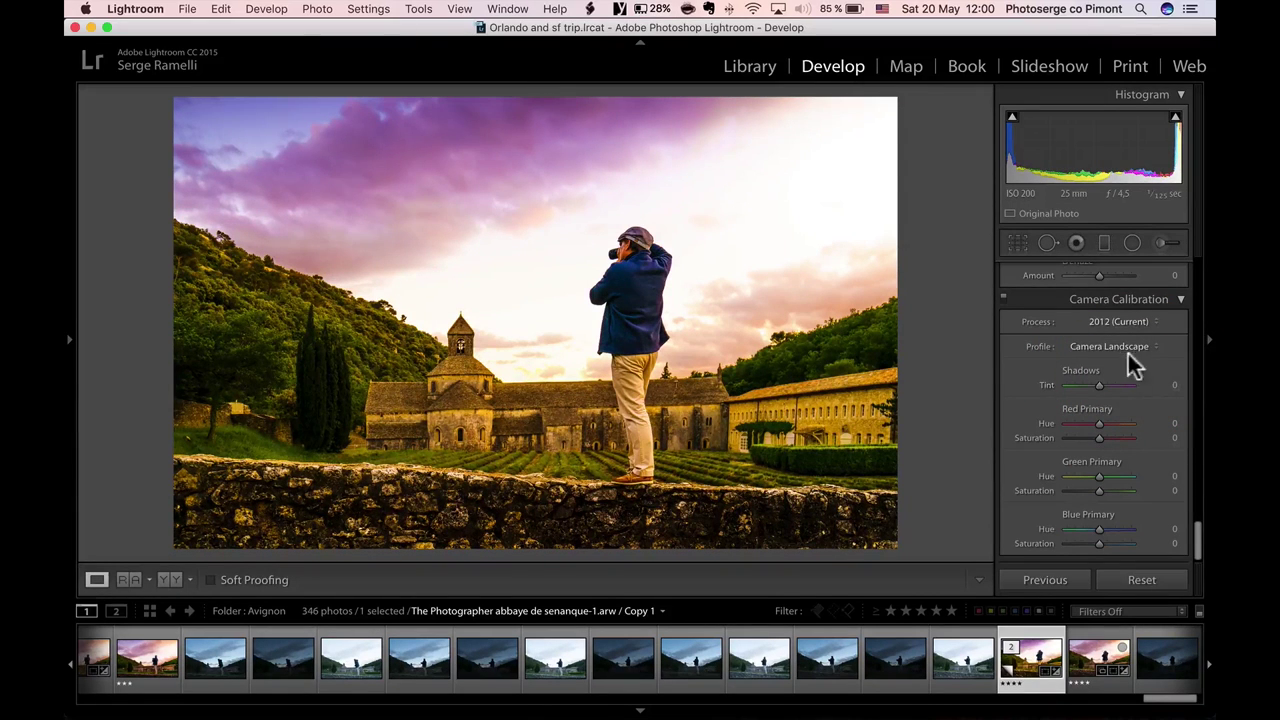
{"action": "left_click", "coordinate": [1125, 346]}
{"action": "left_click", "coordinate": [1135, 306]}
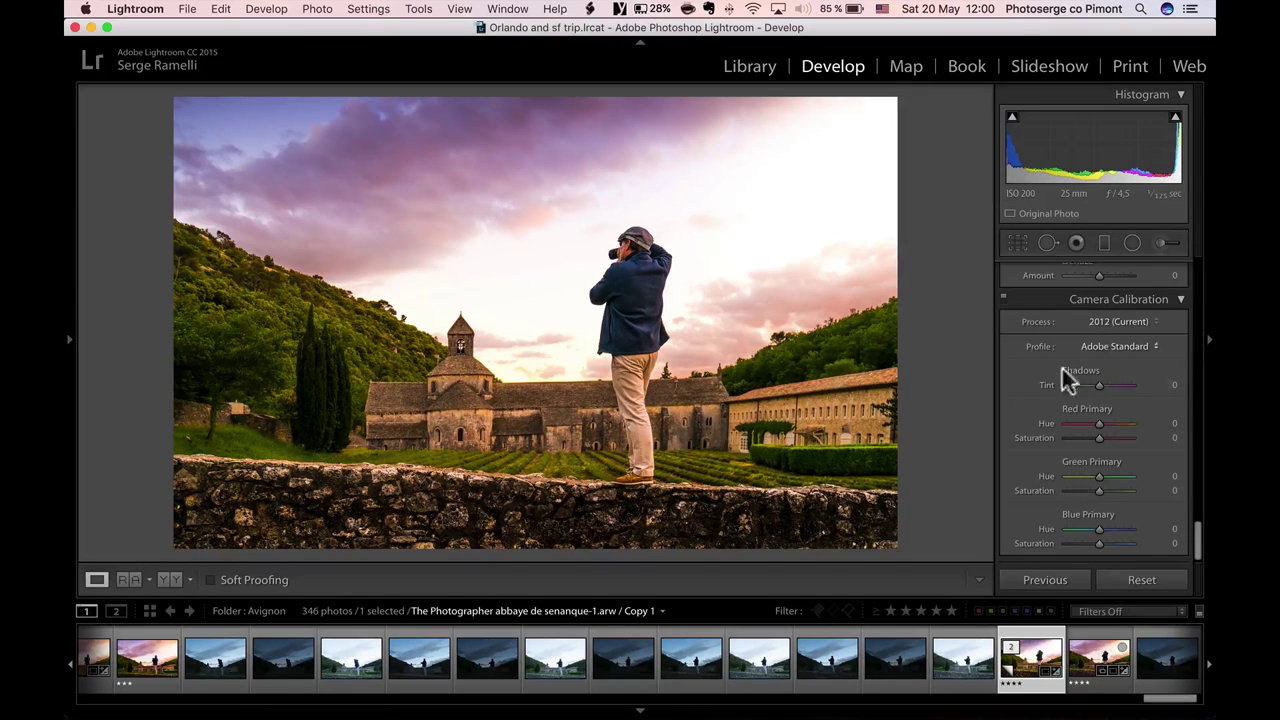
Set calibration Shadows Tint to +15 and Red Primary Hue to +13
{"action": "left_click_drag", "start_coordinate": [1097, 384], "coordinate": [1104, 393]}
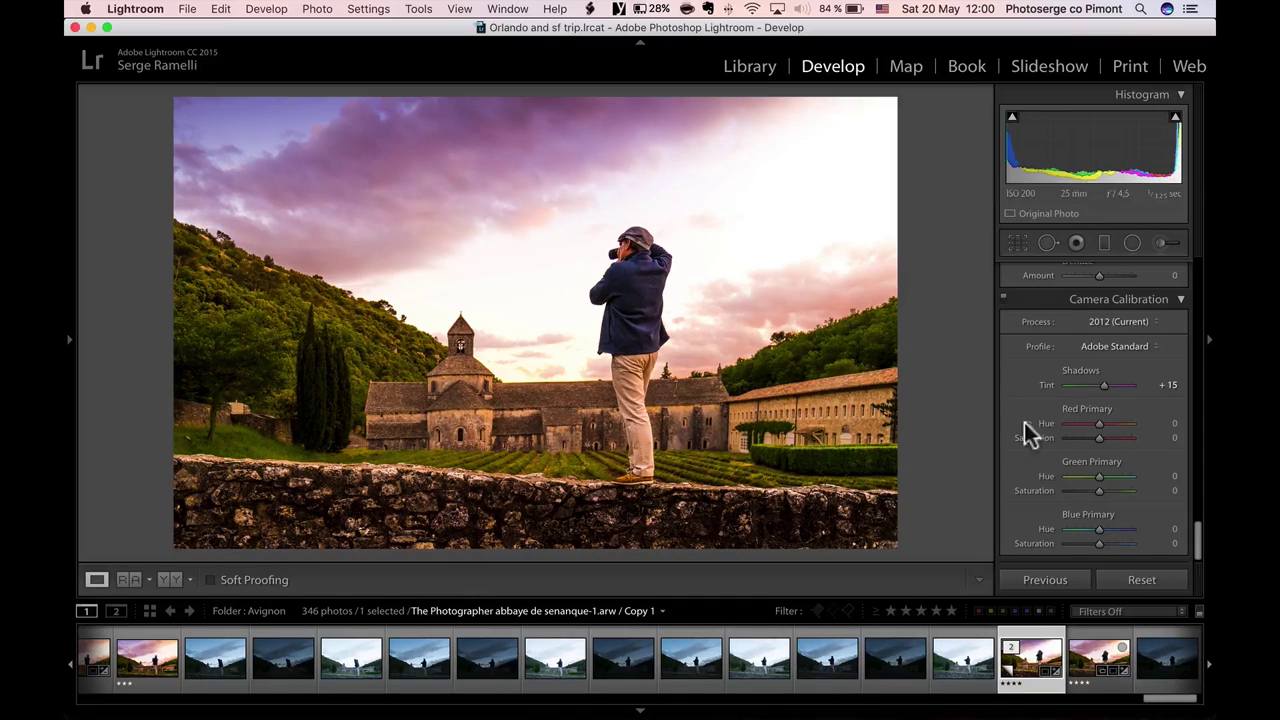
{"action": "left_click_drag", "start_coordinate": [1097, 423], "coordinate": [1105, 420]}
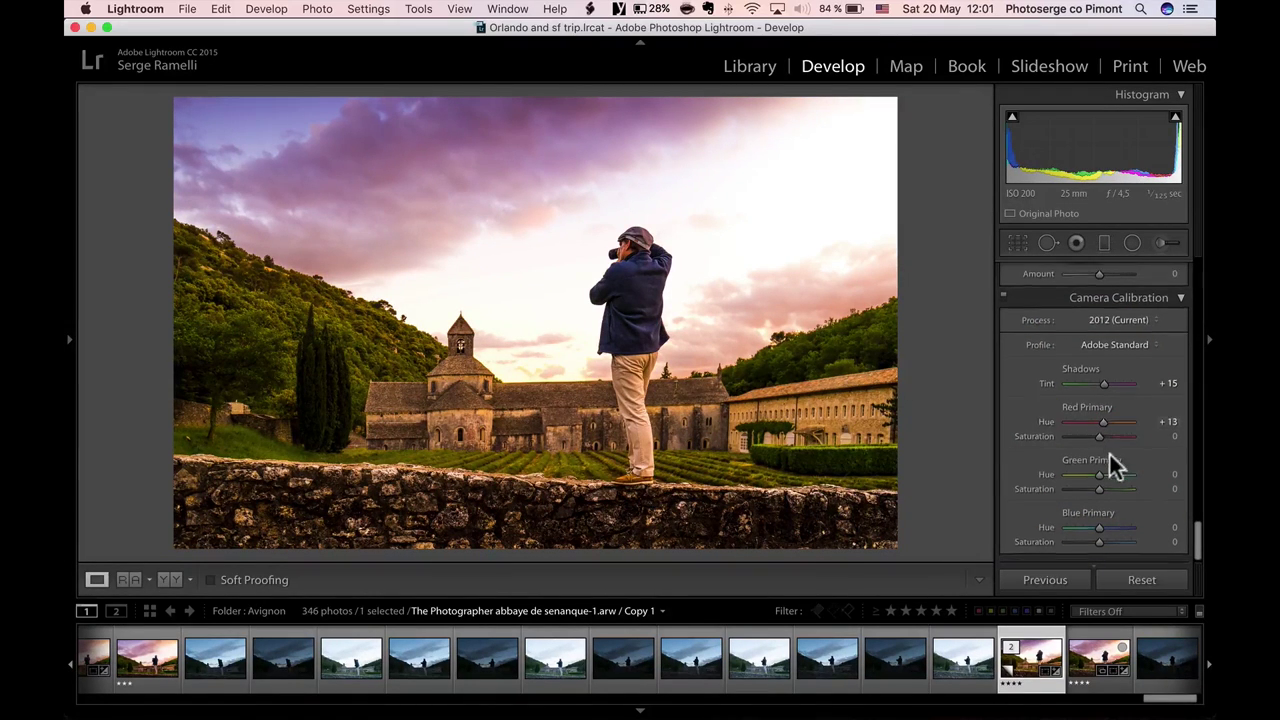
{"action": "scroll", "coordinate": [1113, 451], "scroll_direction": "up", "scroll_amount": 20}
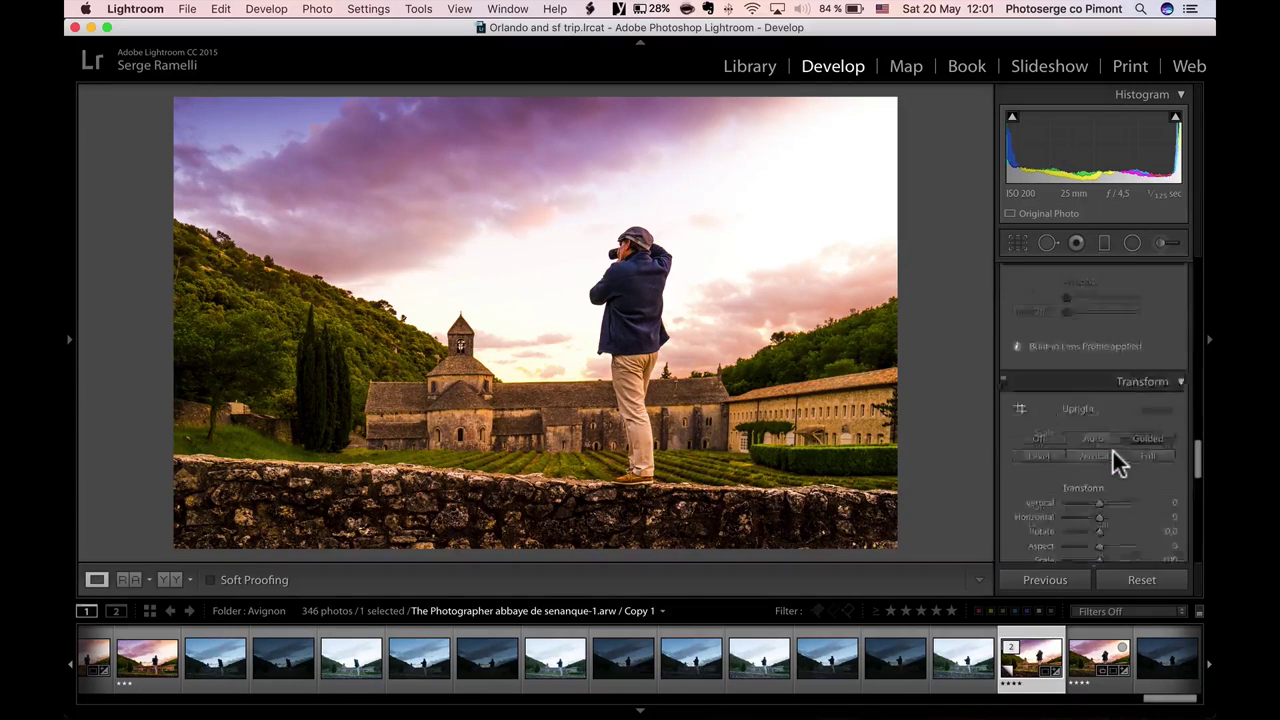
Compare with the other version, lower Copy 1's Exposure to −0.15, and preview it as a slideshow
{"action": "left_click", "coordinate": [1104, 656]}
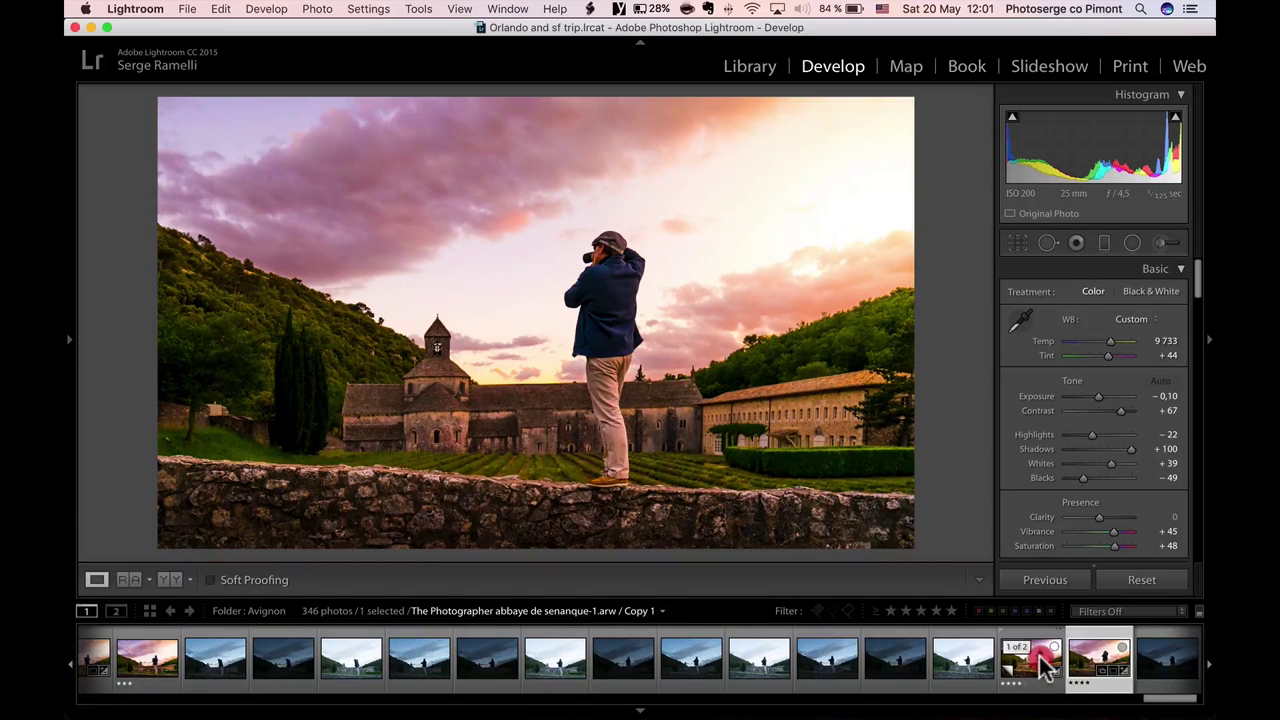
{"action": "left_click", "coordinate": [1043, 664]}
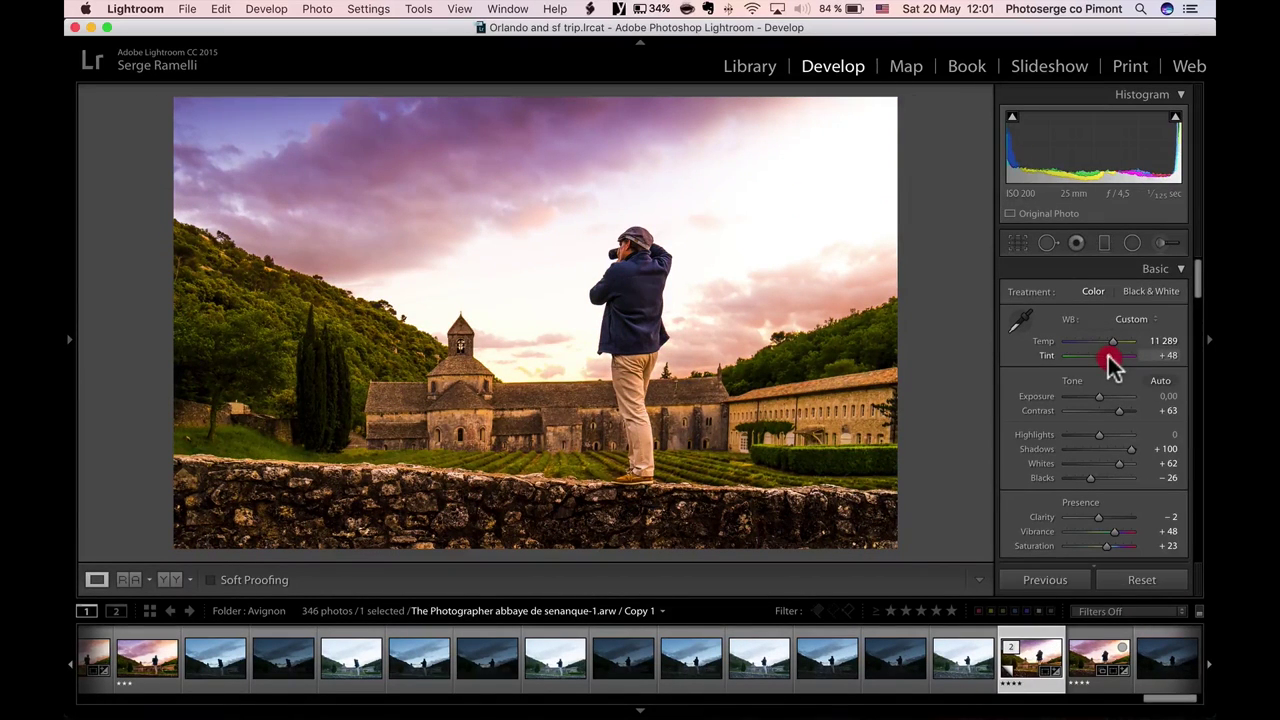
{"action": "left_click_drag", "start_coordinate": [1106, 396], "coordinate": [1100, 402]}
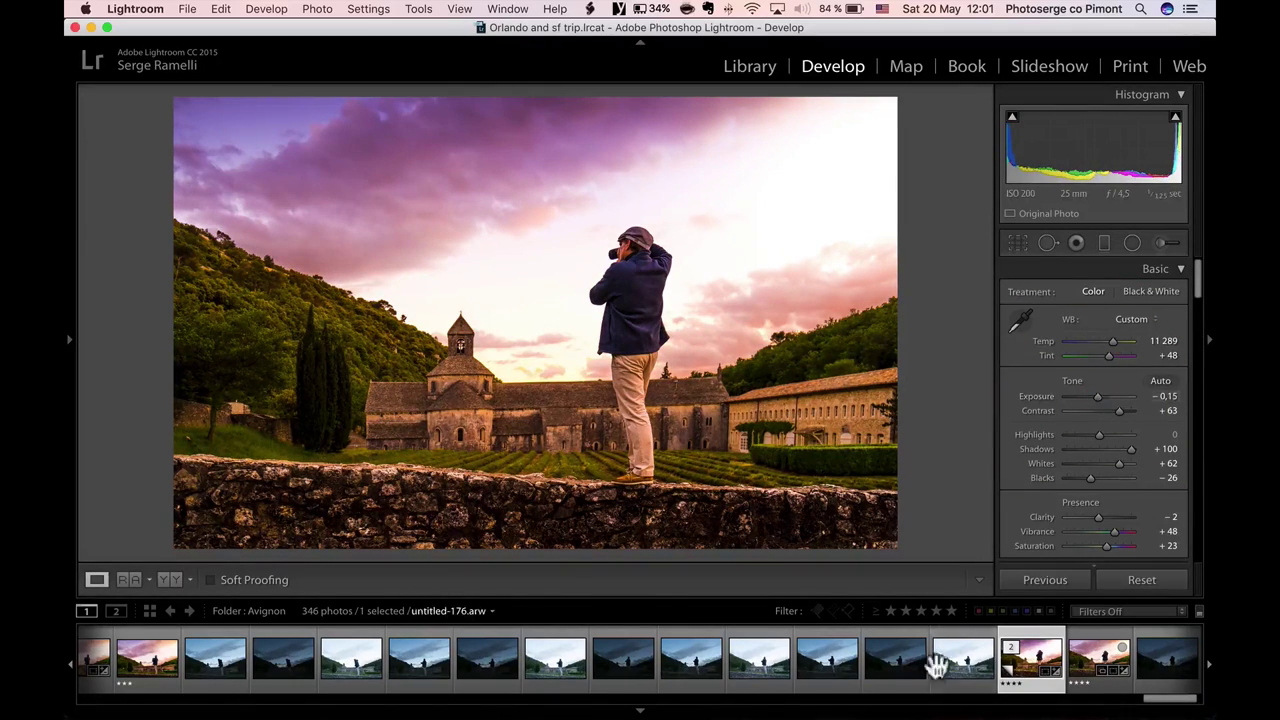
{"action": "key", "text": "super+Return"}
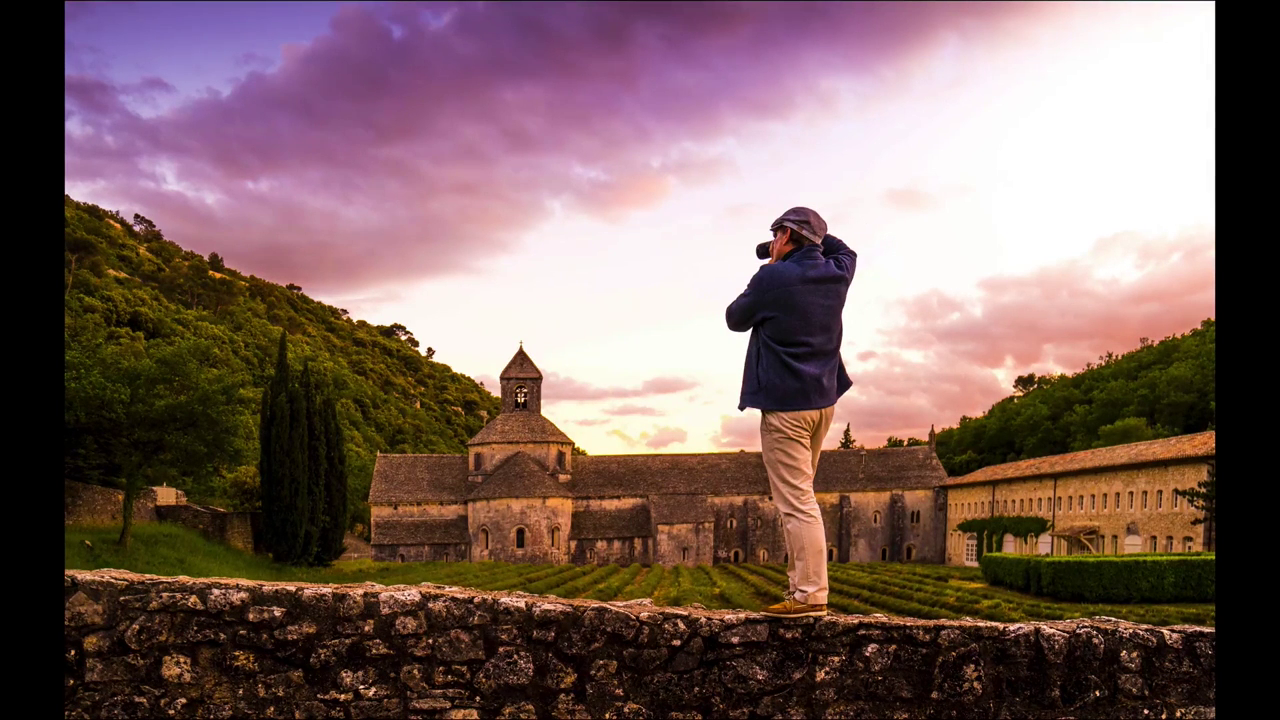
{"action": "key", "text": "Escape"}
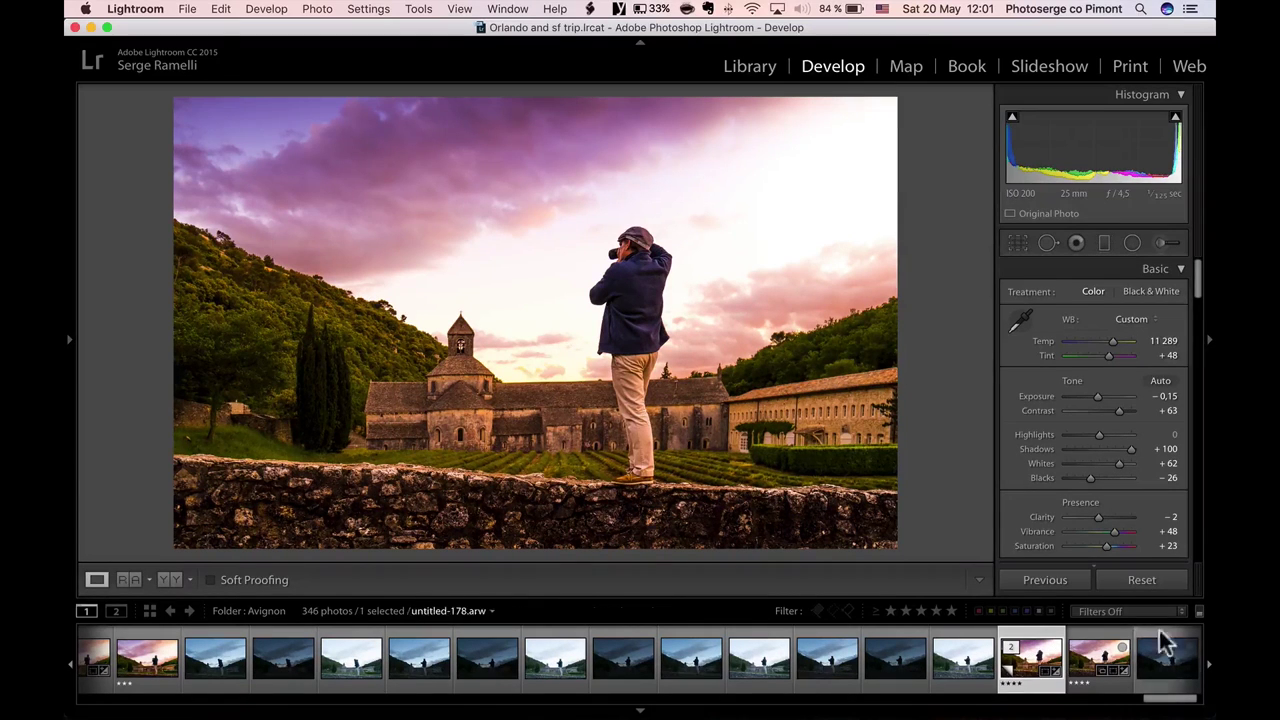
Set Detail sharpening to Amount 89 and Masking 60, previewing the edge mask
{"action": "left_click_drag", "start_coordinate": [1199, 277], "coordinate": [1207, 424]}
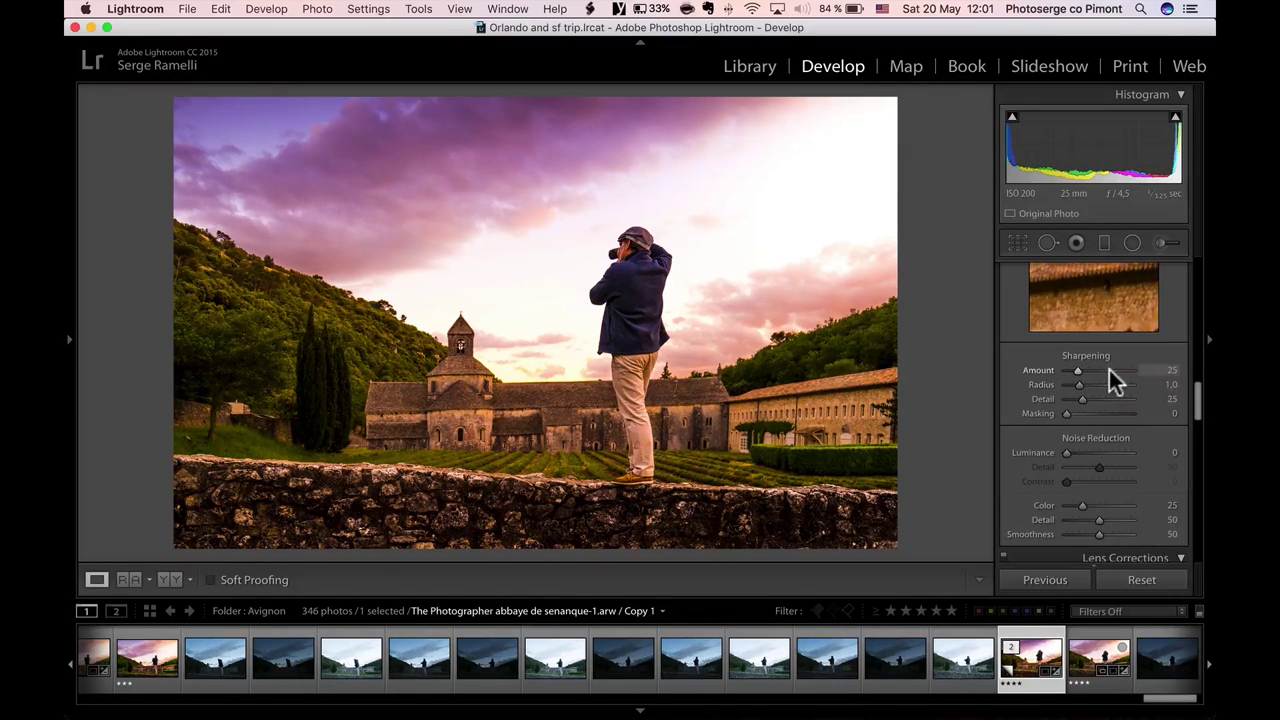
{"action": "left_click_drag", "start_coordinate": [1108, 367], "coordinate": [1101, 368]}
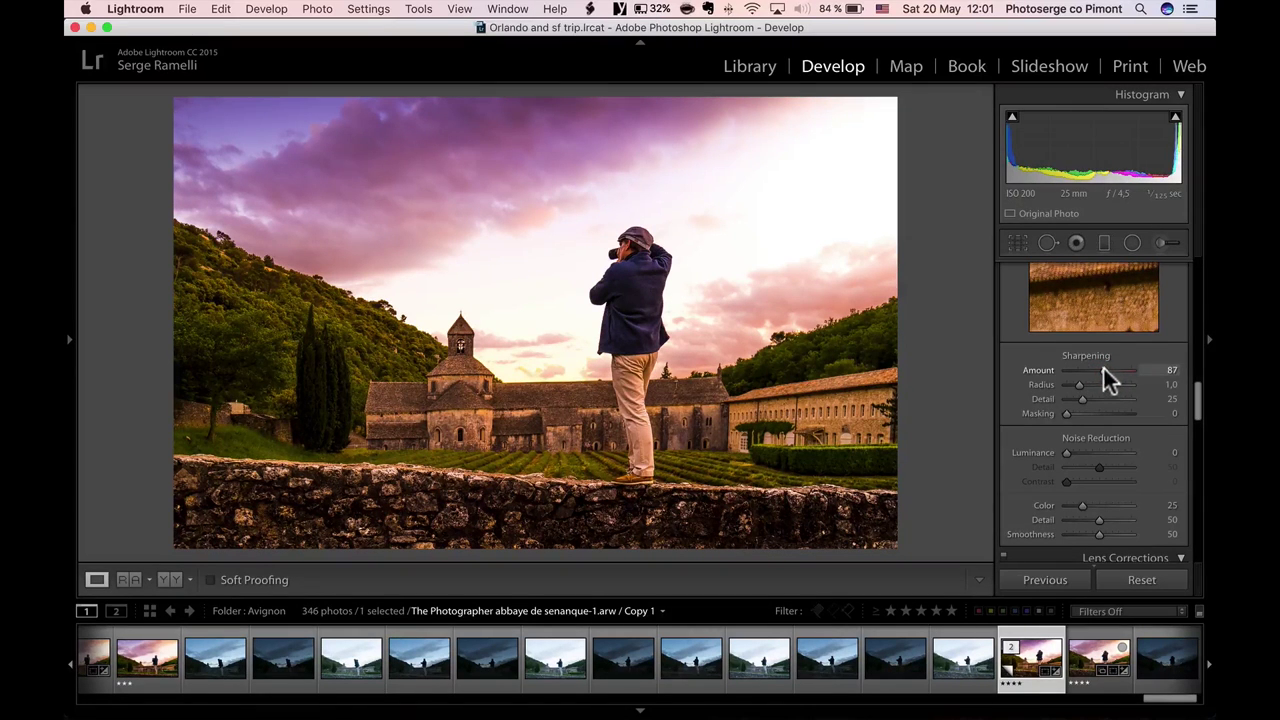
{"action": "left_click_drag", "start_coordinate": [1066, 414], "coordinate": [1110, 418]}
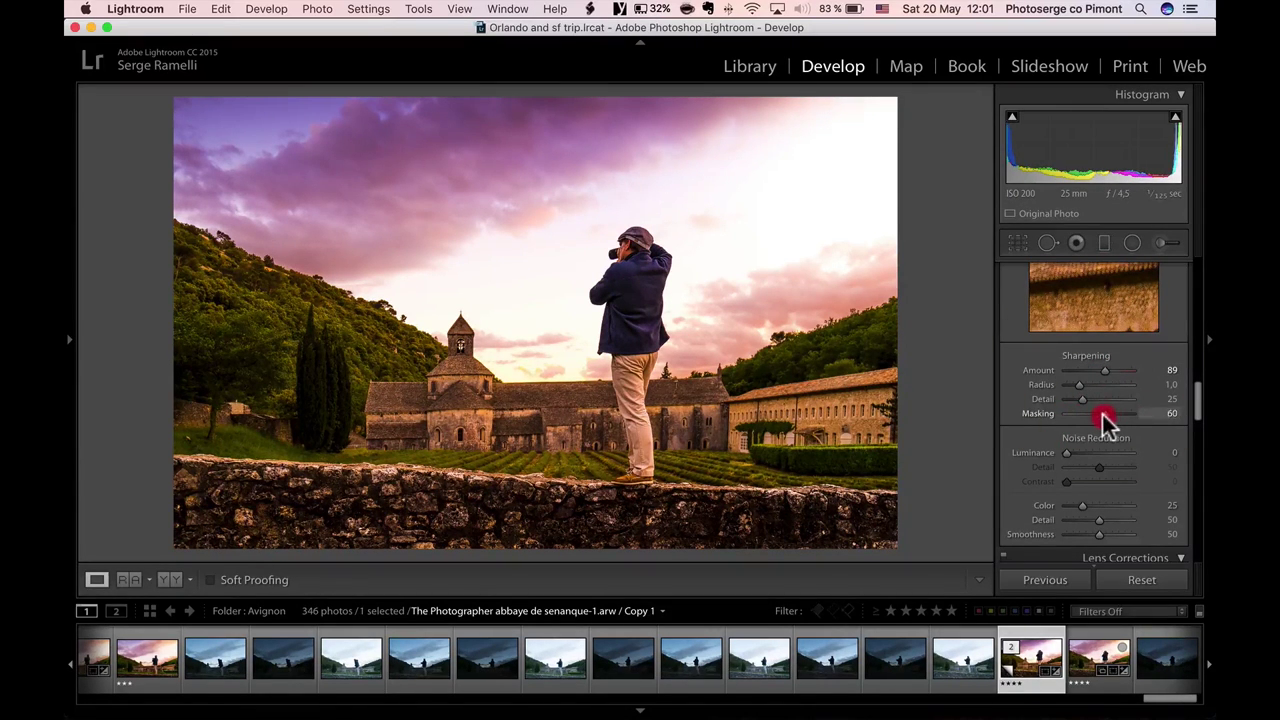
{"action": "key", "text": "alt"}
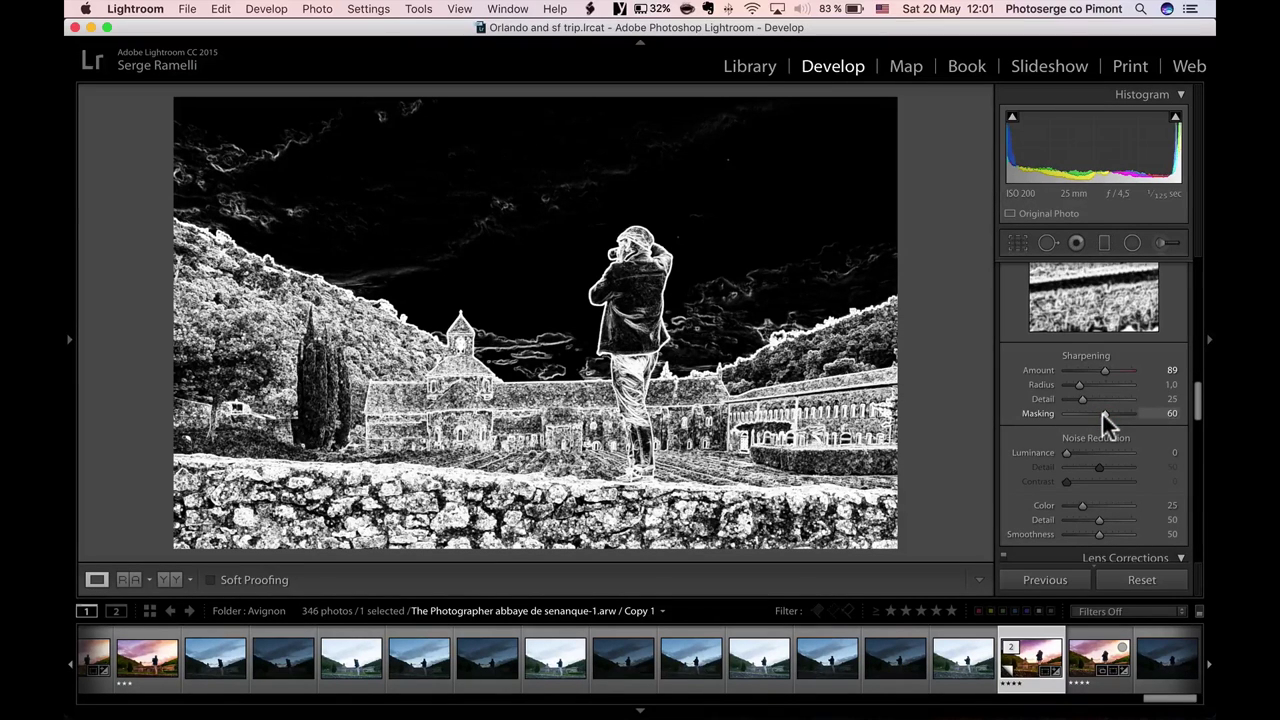
{"action": "left_click_drag", "start_coordinate": [1102, 414], "coordinate": [1076, 463]}
{"action": "left_click", "coordinate": [1066, 453]}
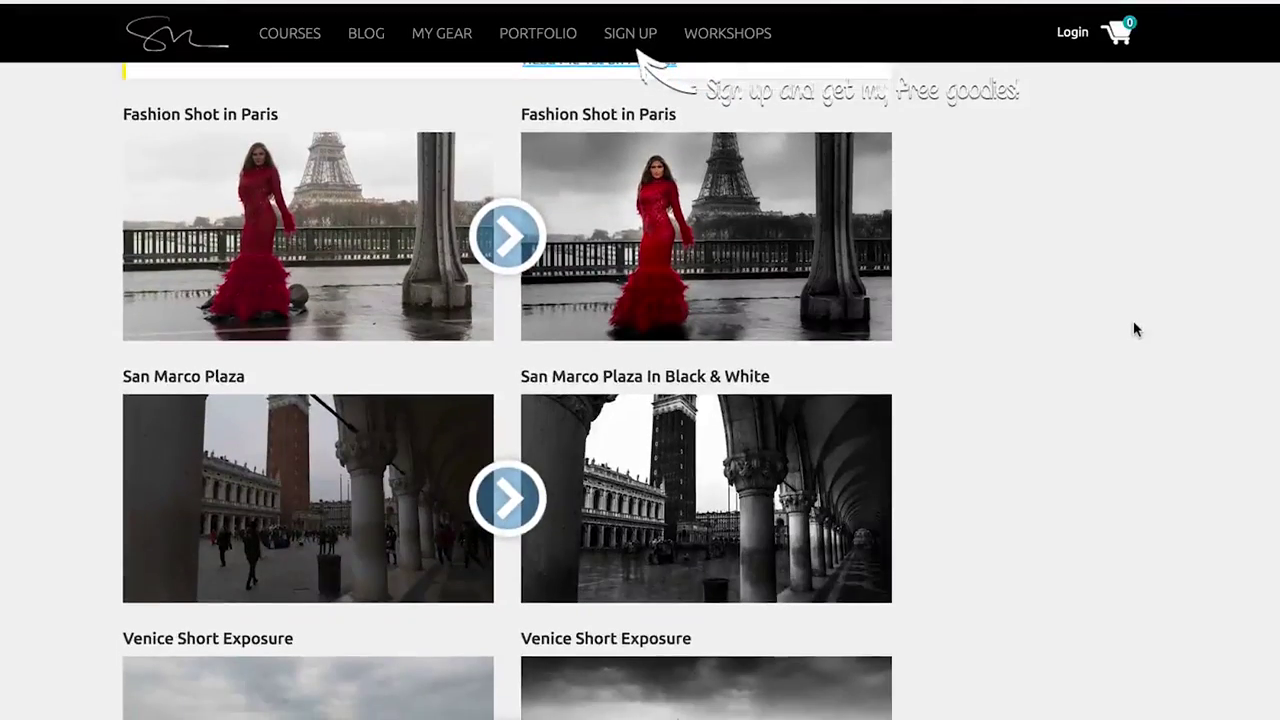
Scroll the before-and-after gallery past Venice, Rome and Zion to the Tuscany HDR example
{"action": "scroll", "coordinate": [1136, 330], "scroll_direction": "down", "scroll_amount": 6}
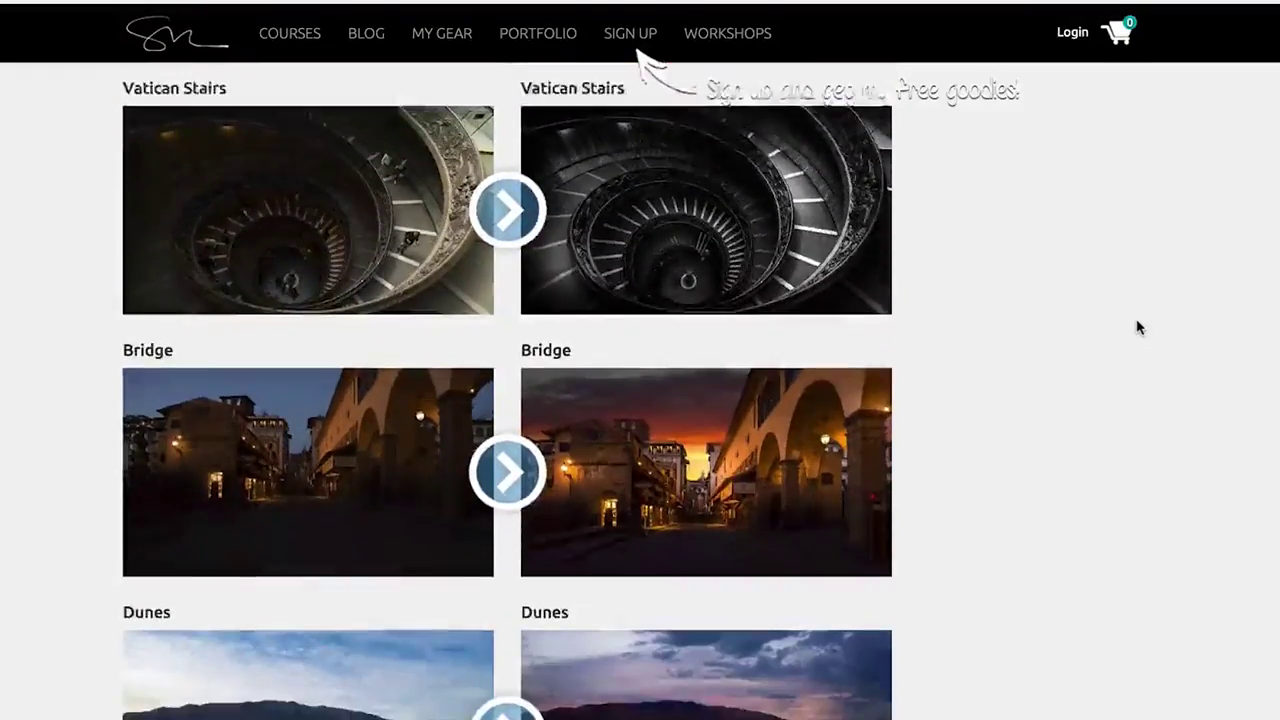
{"action": "scroll", "coordinate": [1136, 328], "scroll_direction": "down", "scroll_amount": 3}
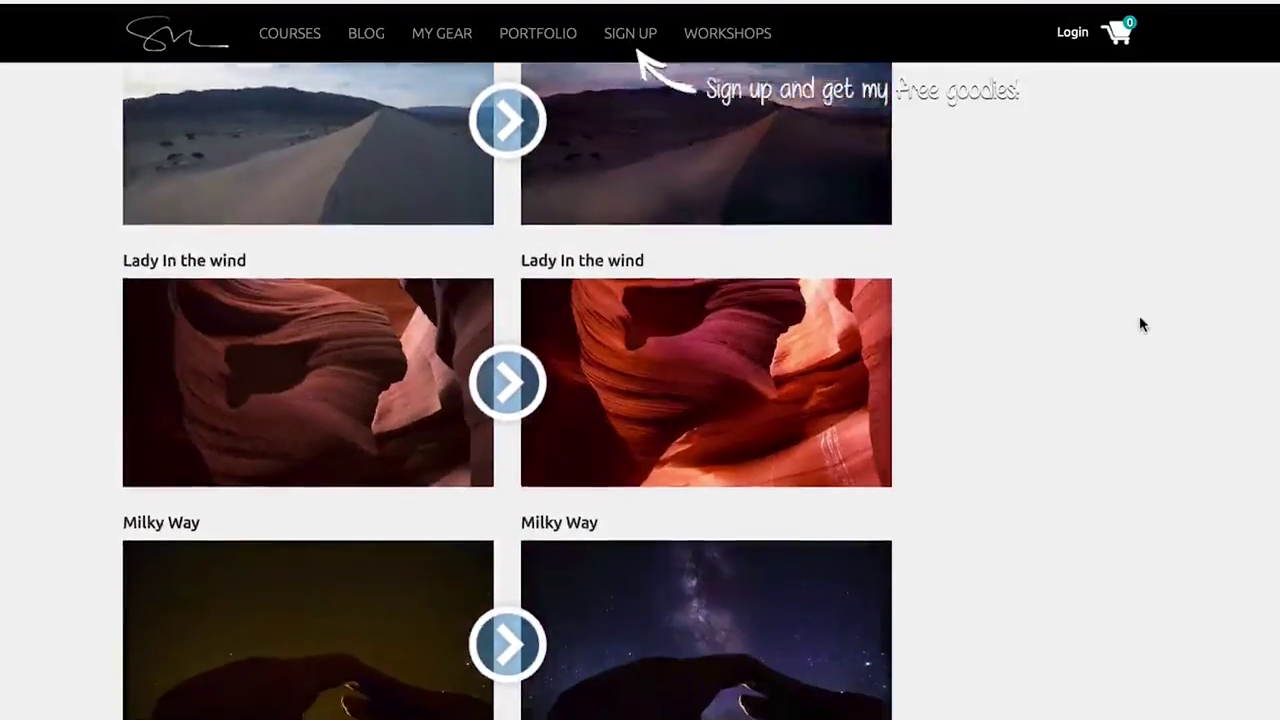
{"action": "scroll", "coordinate": [1141, 321], "scroll_direction": "down", "scroll_amount": 1}
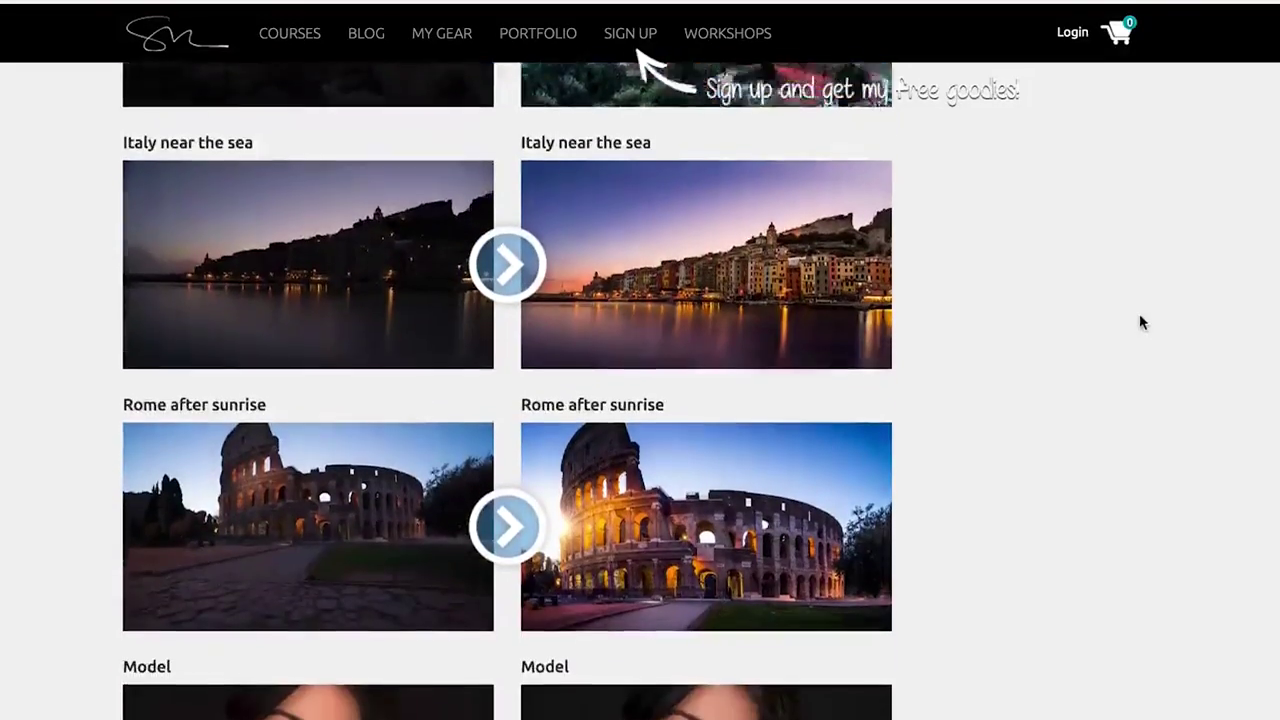
{"action": "scroll", "coordinate": [1141, 321], "scroll_direction": "down", "scroll_amount": 1}
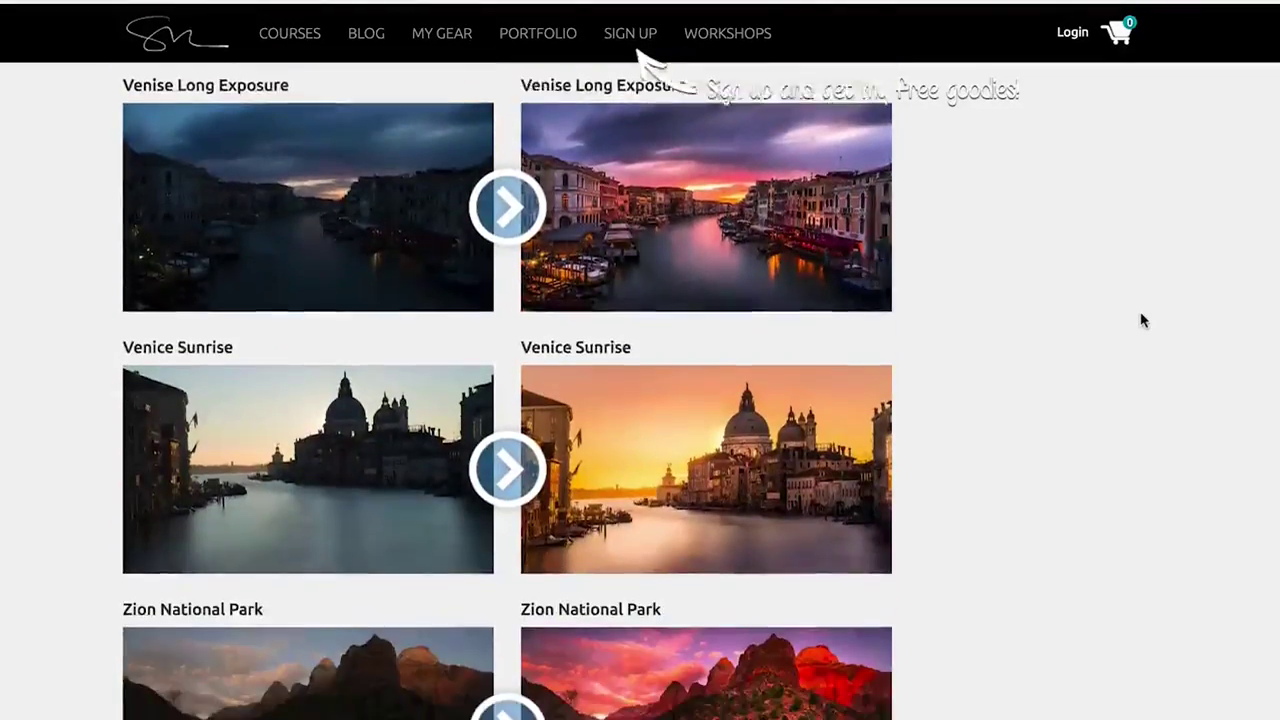
{"action": "scroll", "coordinate": [1143, 320], "scroll_direction": "down", "scroll_amount": 4}
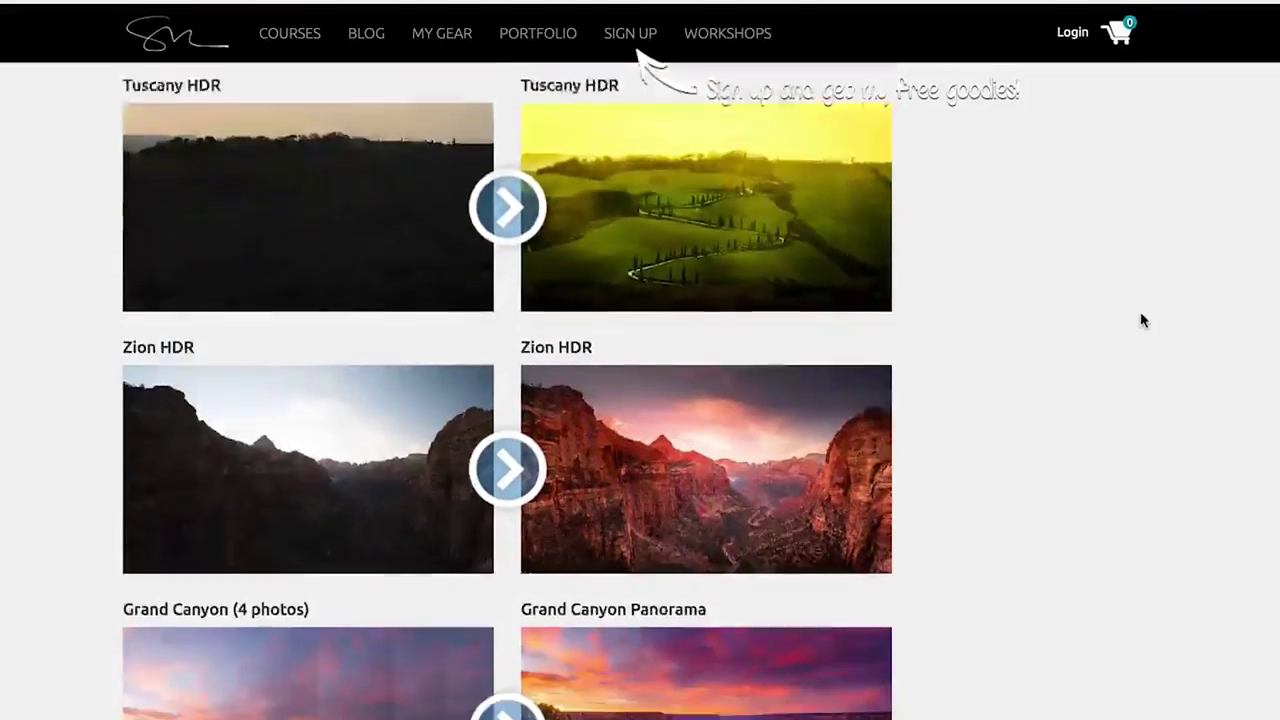
{"action": "scroll", "coordinate": [1140, 311], "scroll_direction": "down", "scroll_amount": 4}
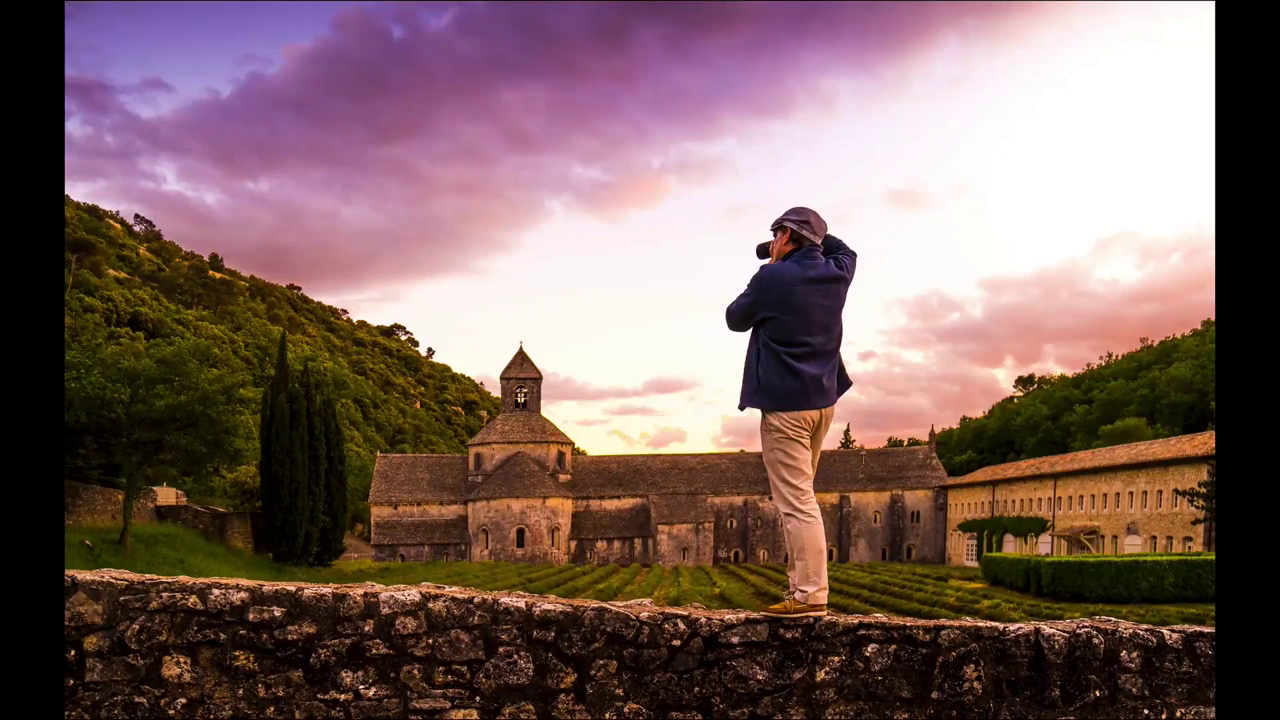